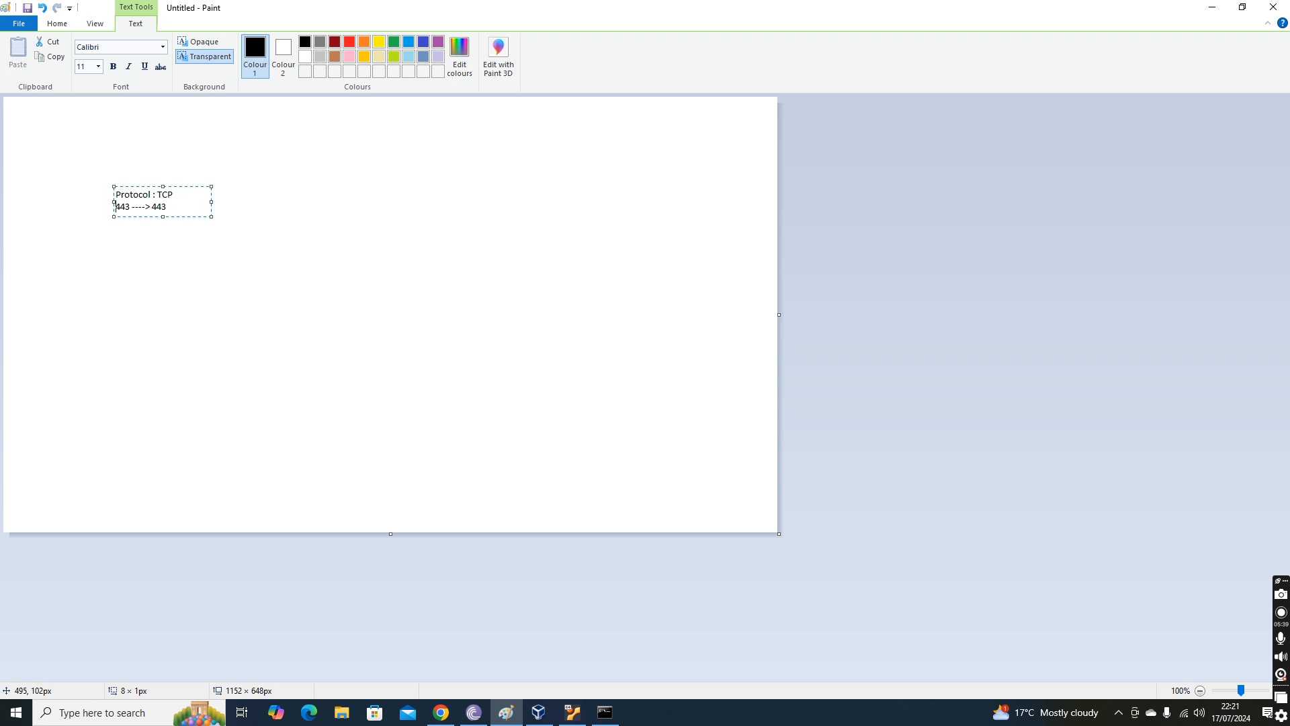
Add "IP Address - 192.168.1.12" below the port line, leaving one blank line between, and widen the text box.
key(Return)
key(Return)
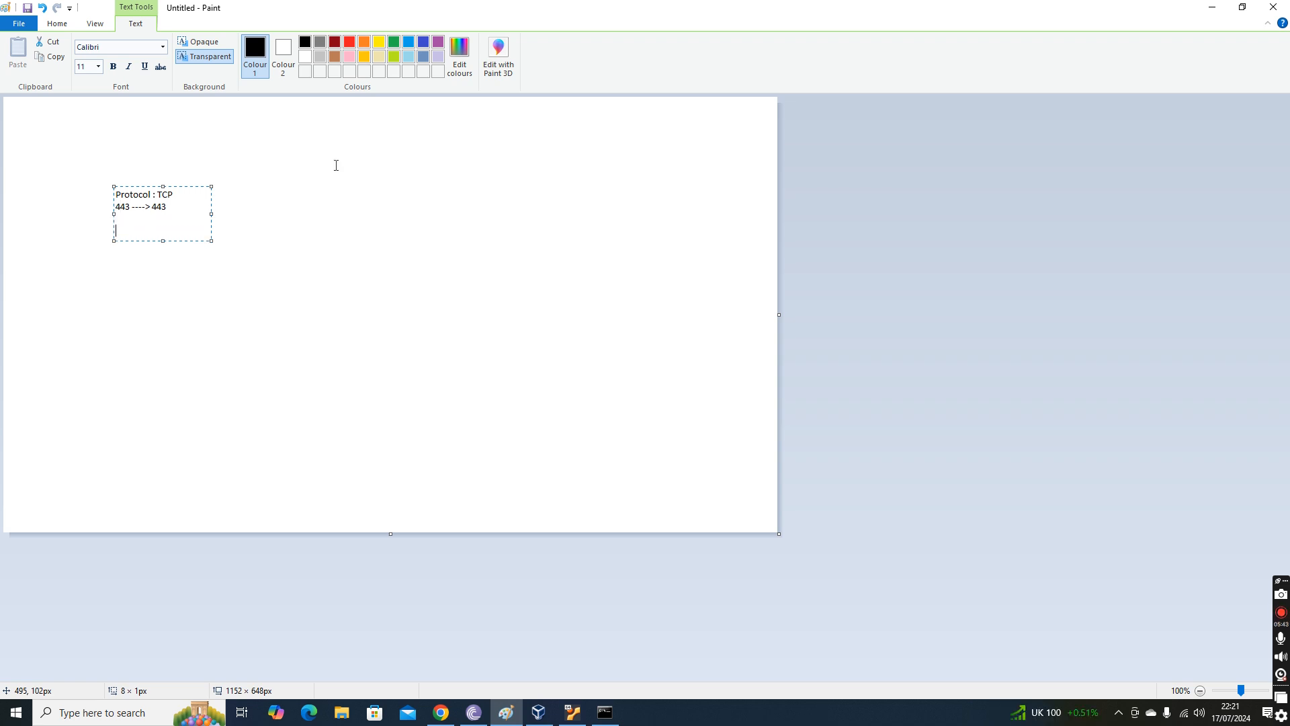
text(IP Address  - 192.168.1.12)
drag(209, 221, 393, 220)
Change the destination port in the note to 1443 and finalize the text on the canvas.
drag(132, 207, 113, 207)
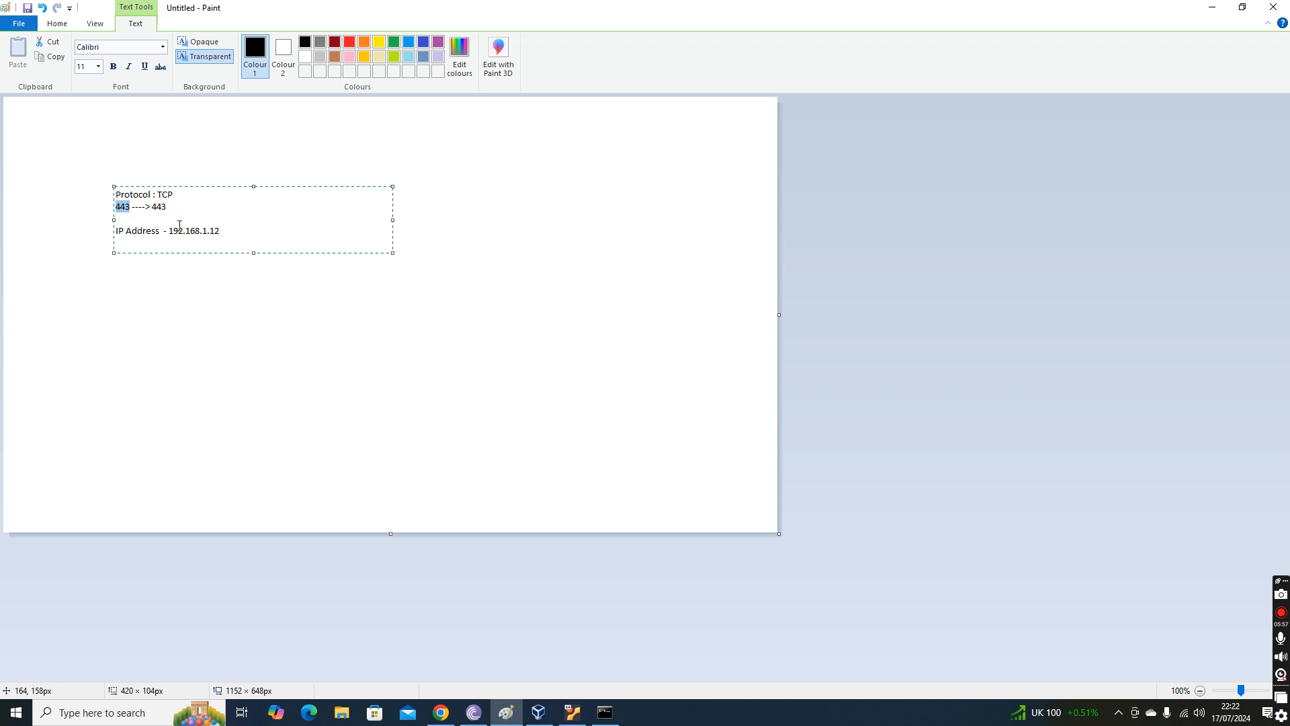
drag(169, 231, 257, 230)
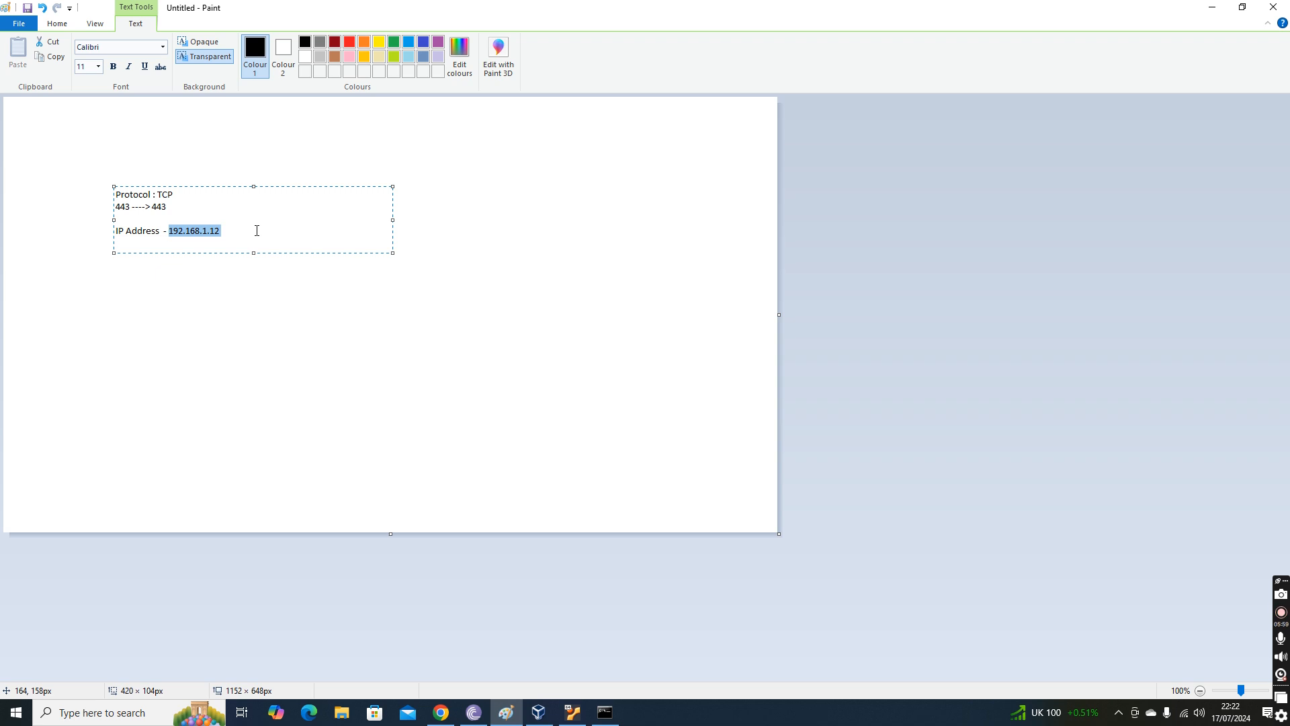
drag(168, 207, 153, 207)
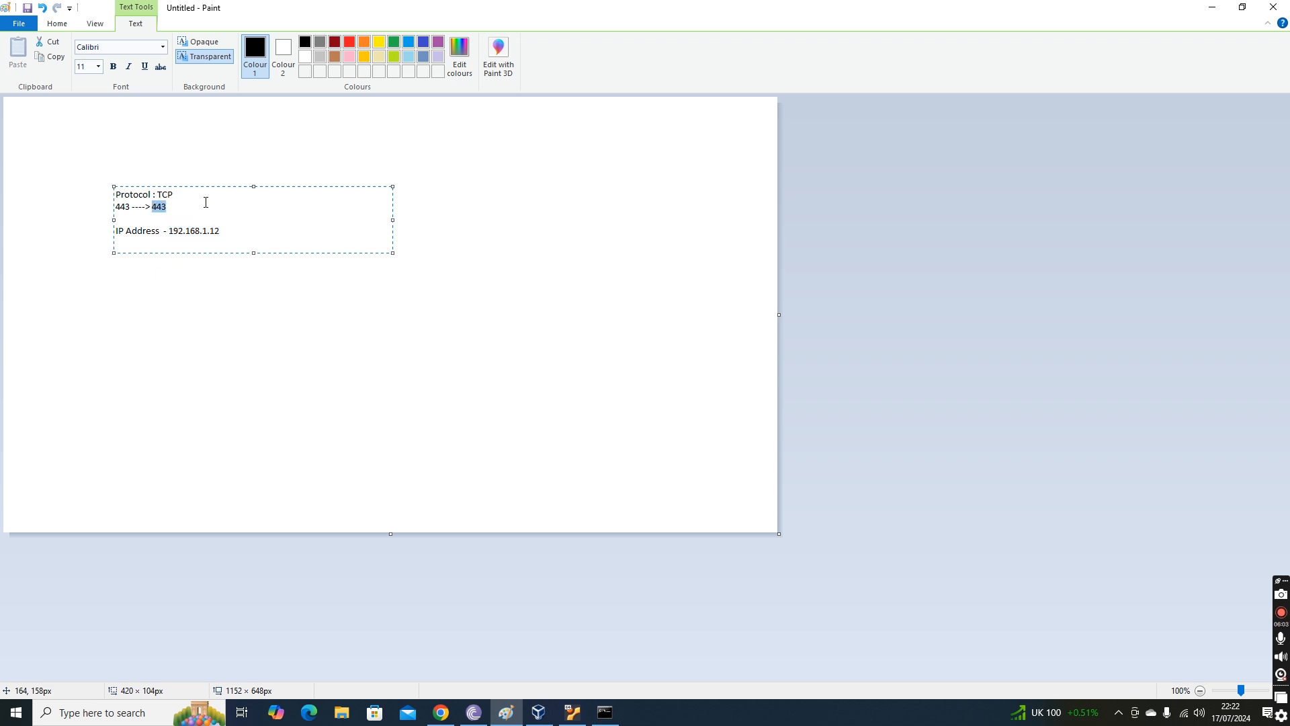
key(BackSpace)
text(1443)
mouse_move(132, 207)
mouse_down()
mouse_move(101, 210)
mouse_move(166, 208)
mouse_move(154, 211)
mouse_up()
drag(230, 229, 170, 235)
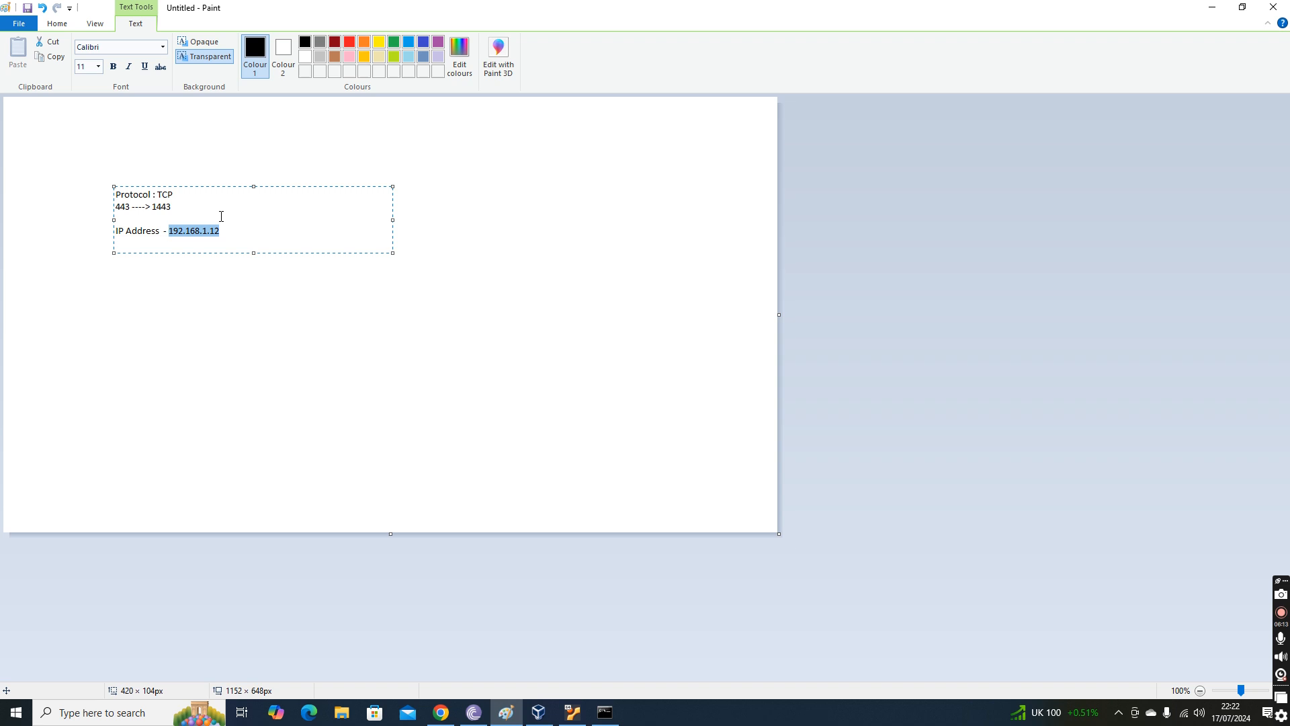
click(320, 225)
click(481, 227)
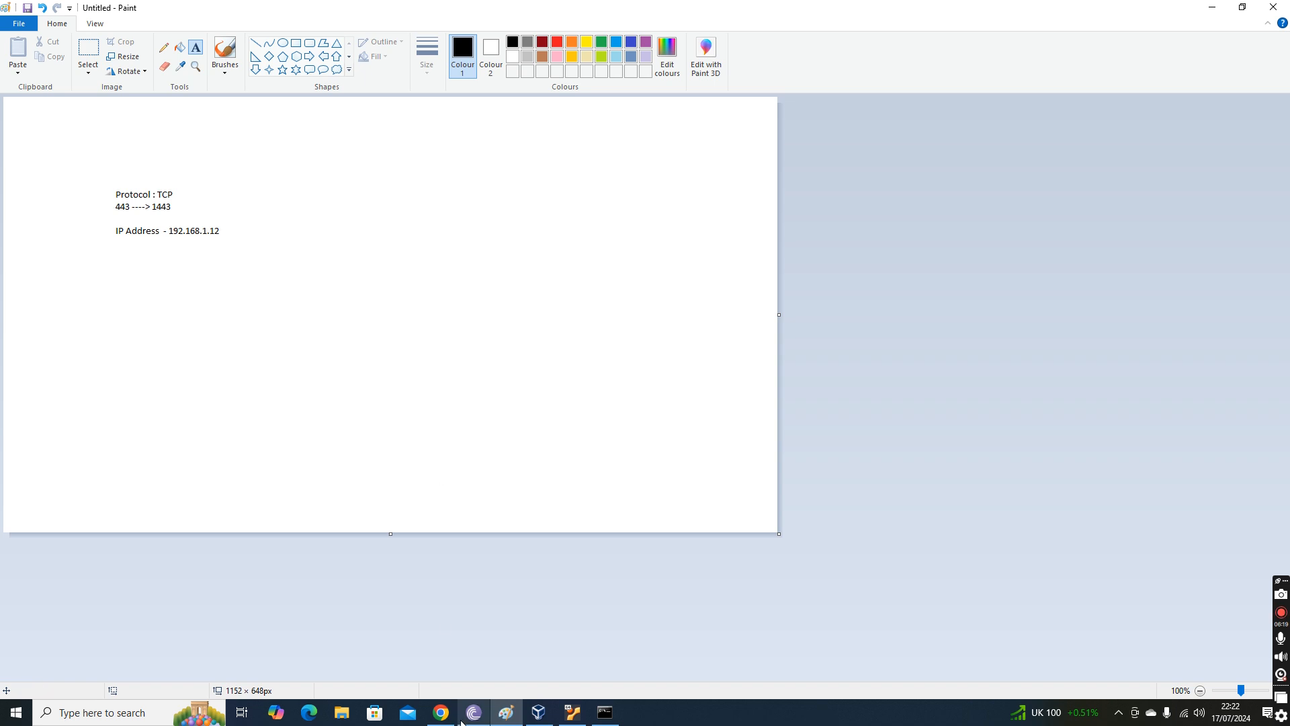
Switch to Command Prompt and highlight the WiFi adapter's IPv4 address and default gateway.
mouse_move(450, 721)
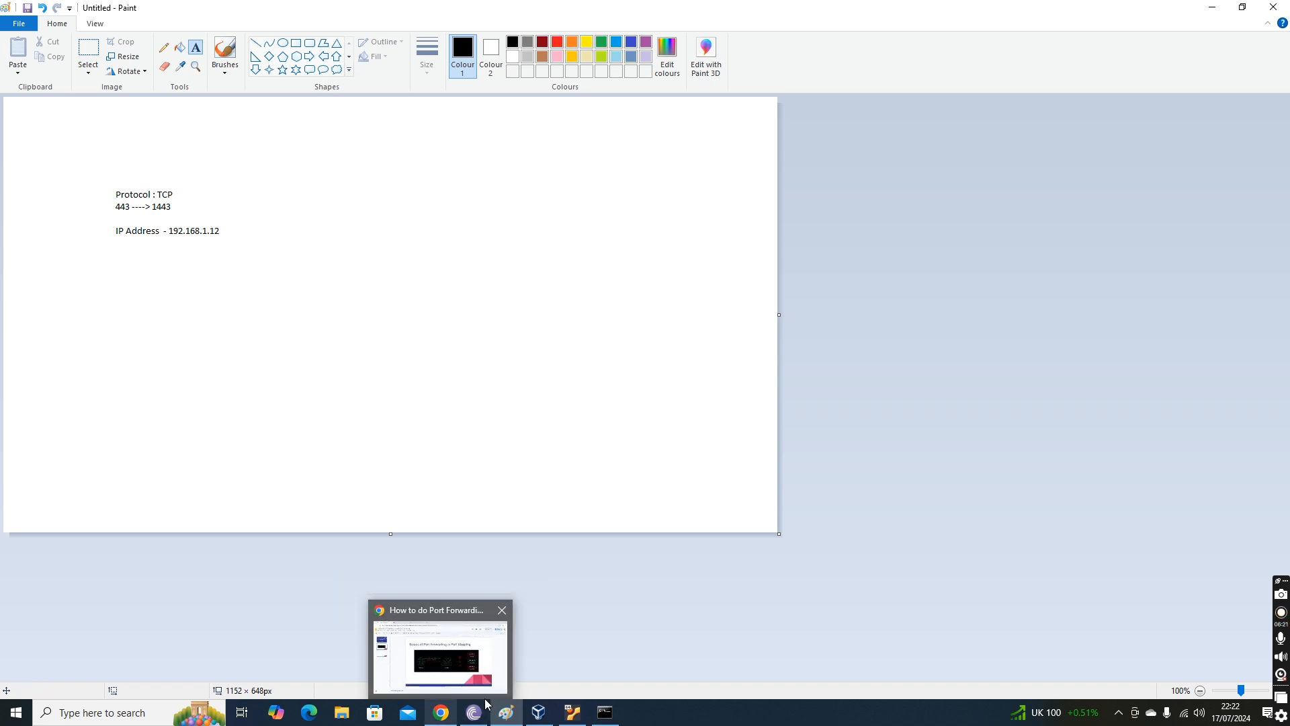
click(605, 712)
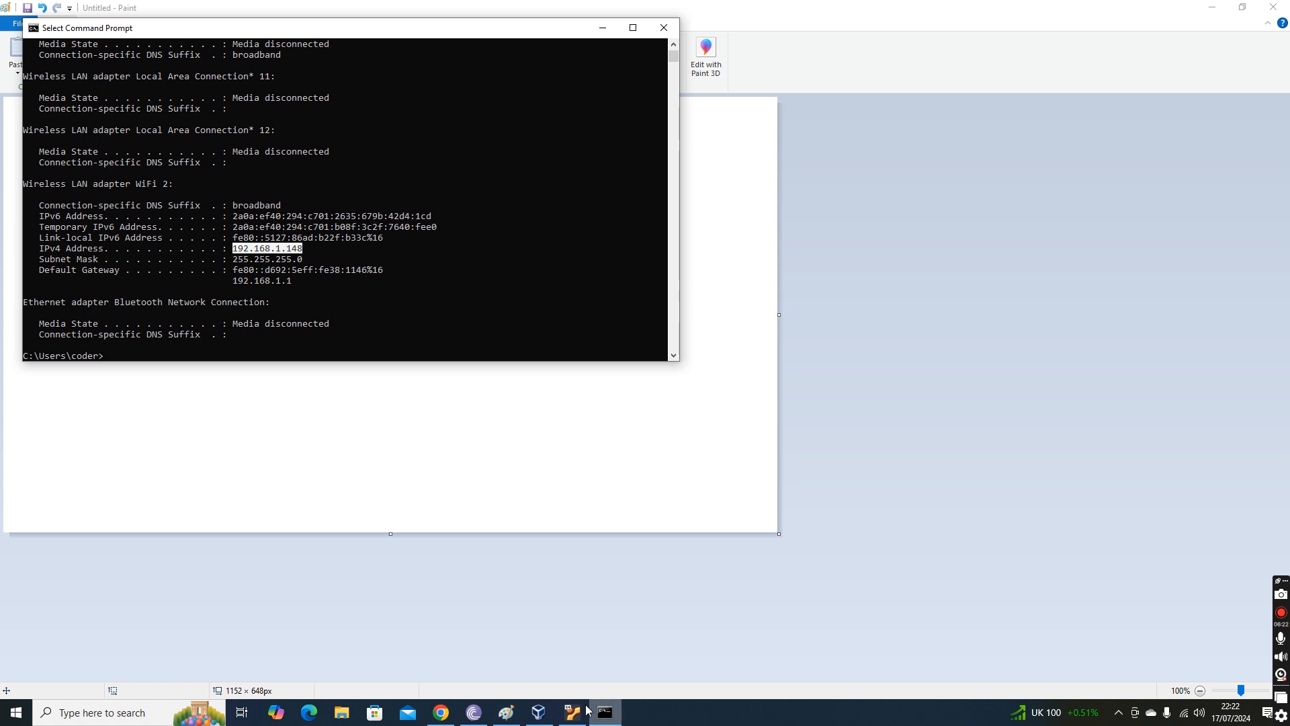
click(235, 250)
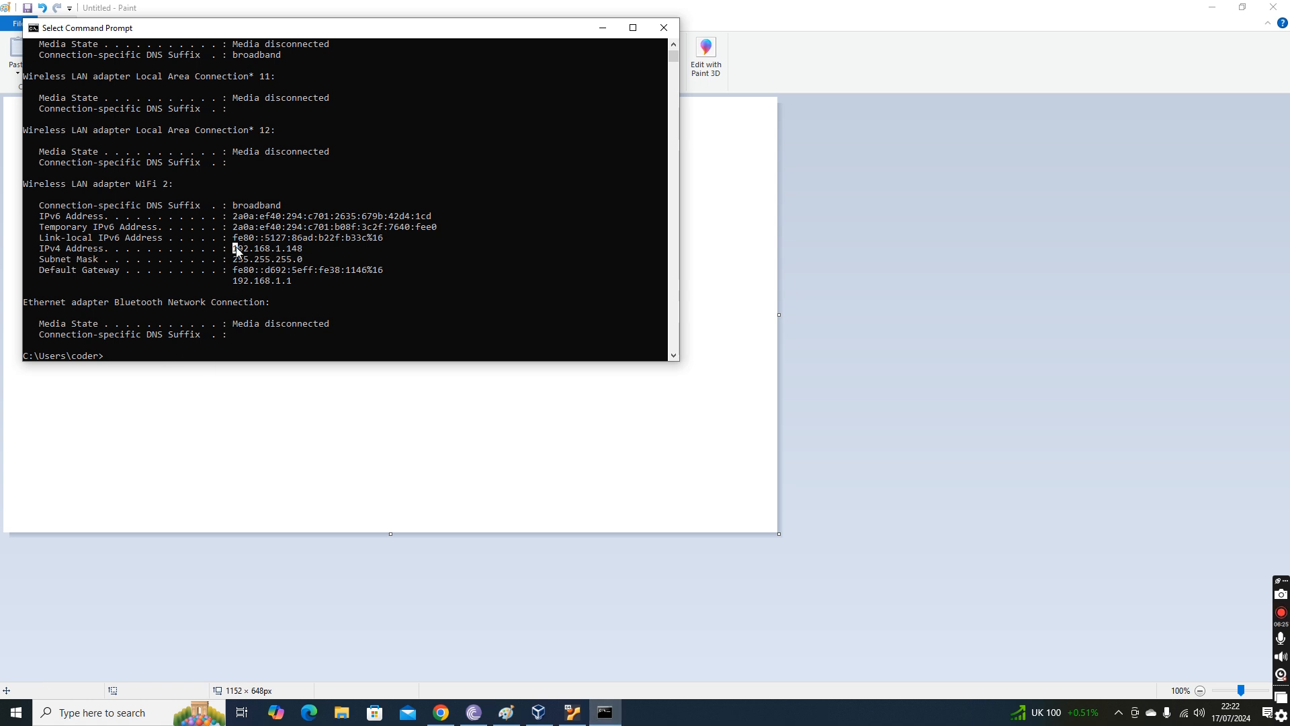
double_click(235, 250)
drag(234, 277, 296, 282)
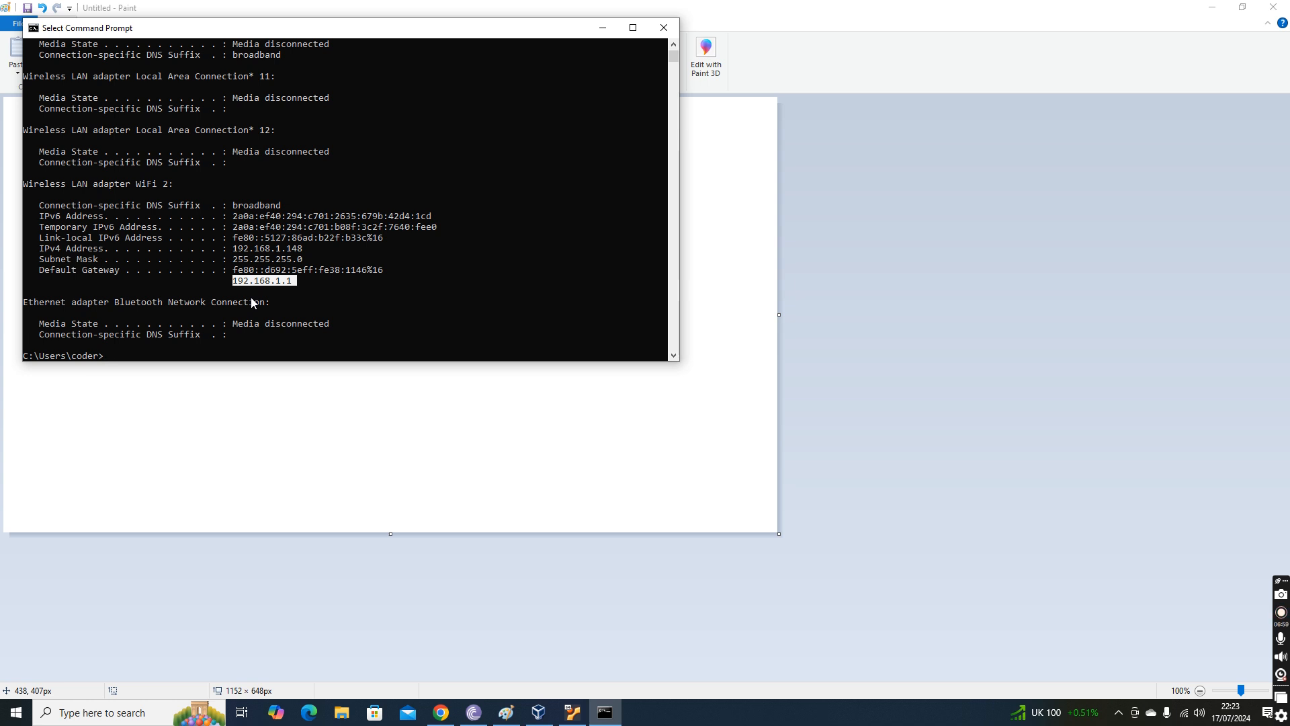
Switch to Chrome's router page, dismiss the expired session notice and log in with the saved Wi-Fi Hub password.
click(440, 713)
click(241, 6)
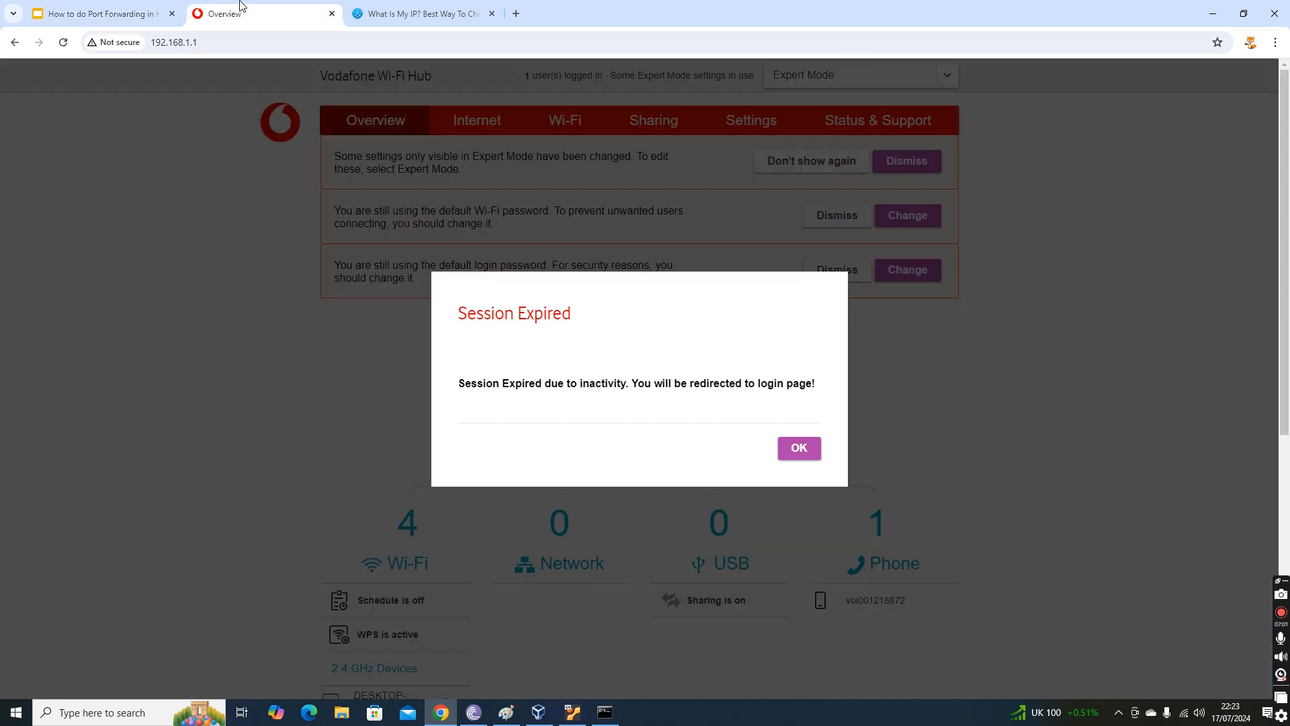
click(800, 456)
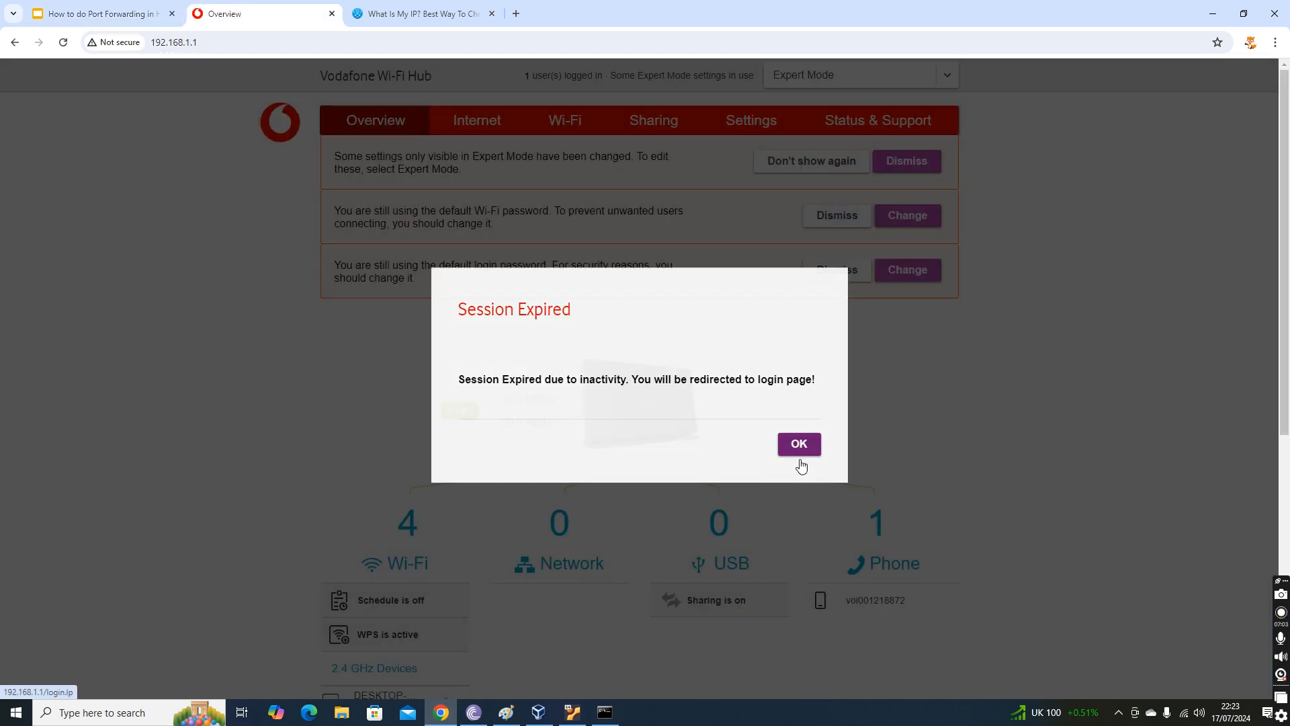
click(714, 250)
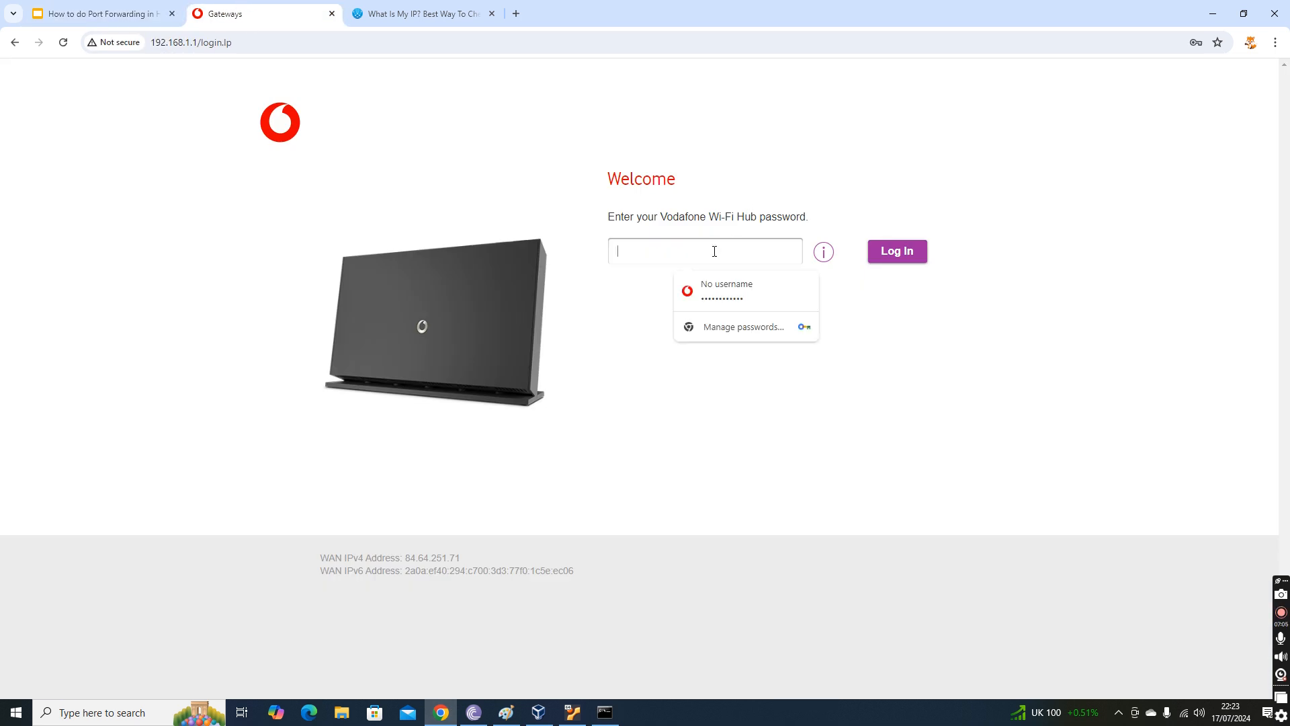
click(736, 300)
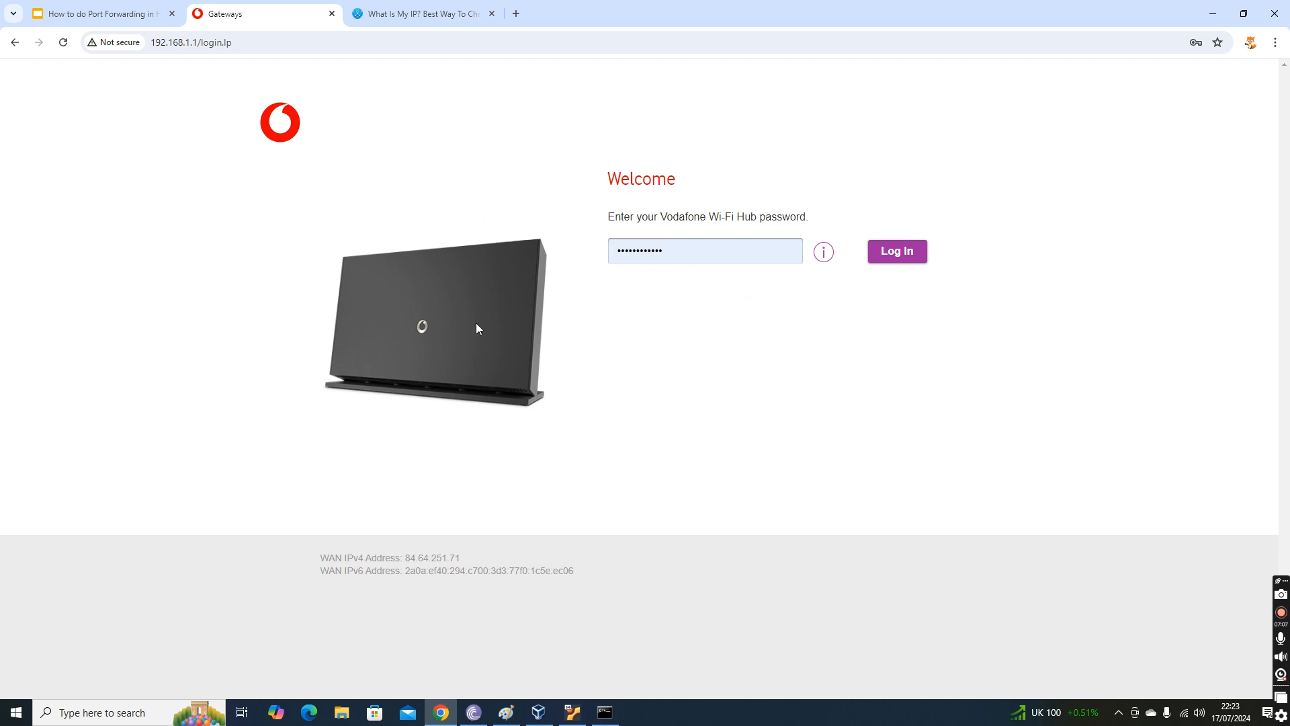
click(882, 255)
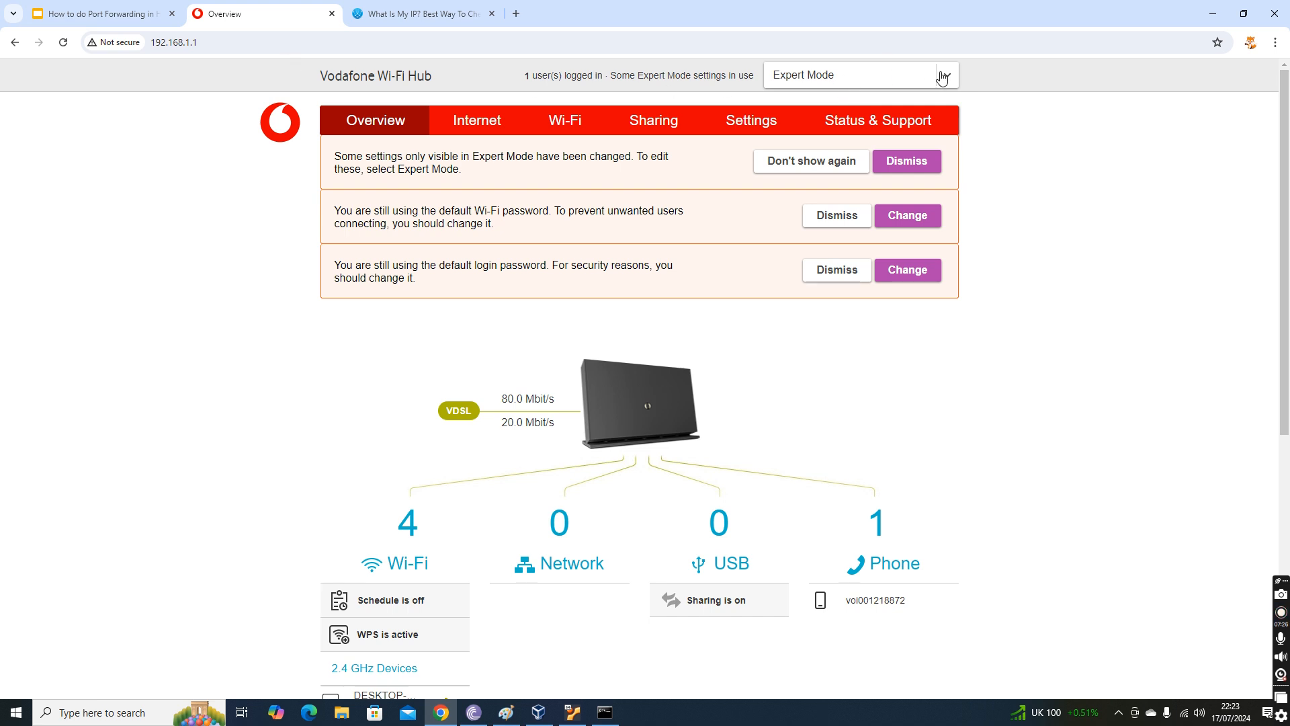
Select Expert Mode for the hub and open the IPv4 Port Mapping page of the Internet settings.
click(806, 81)
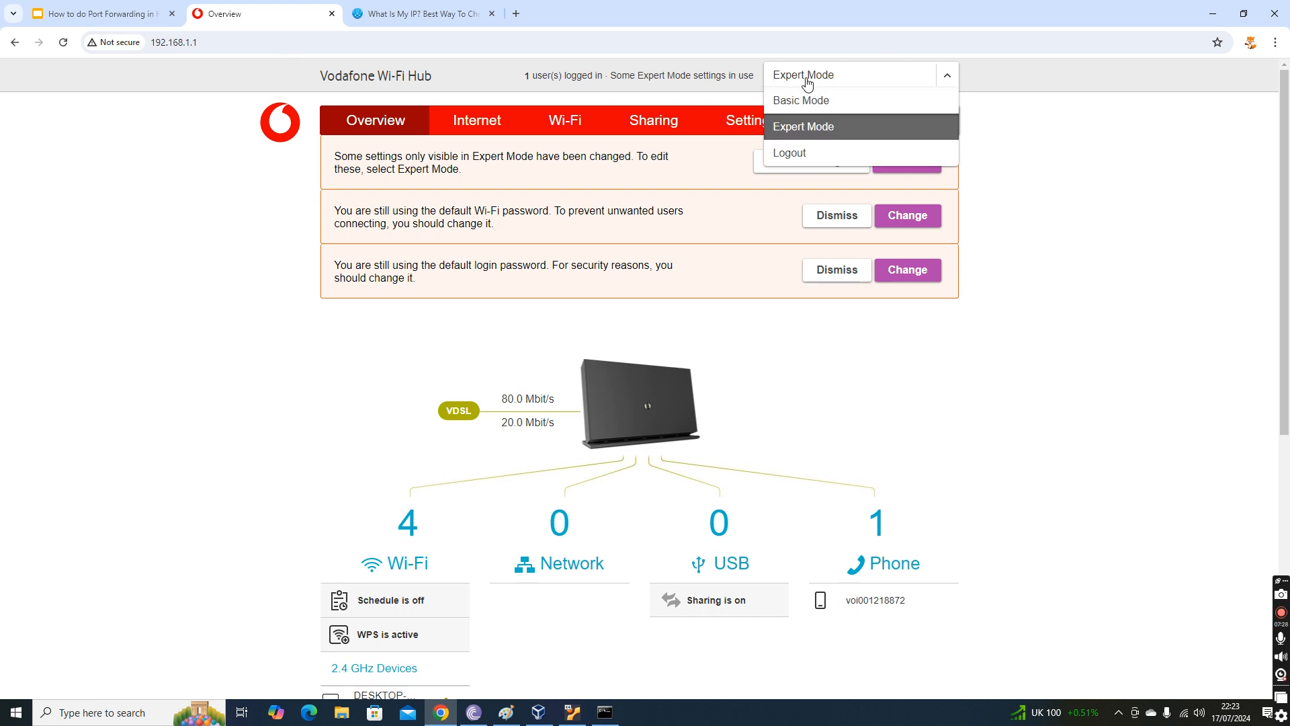
click(817, 131)
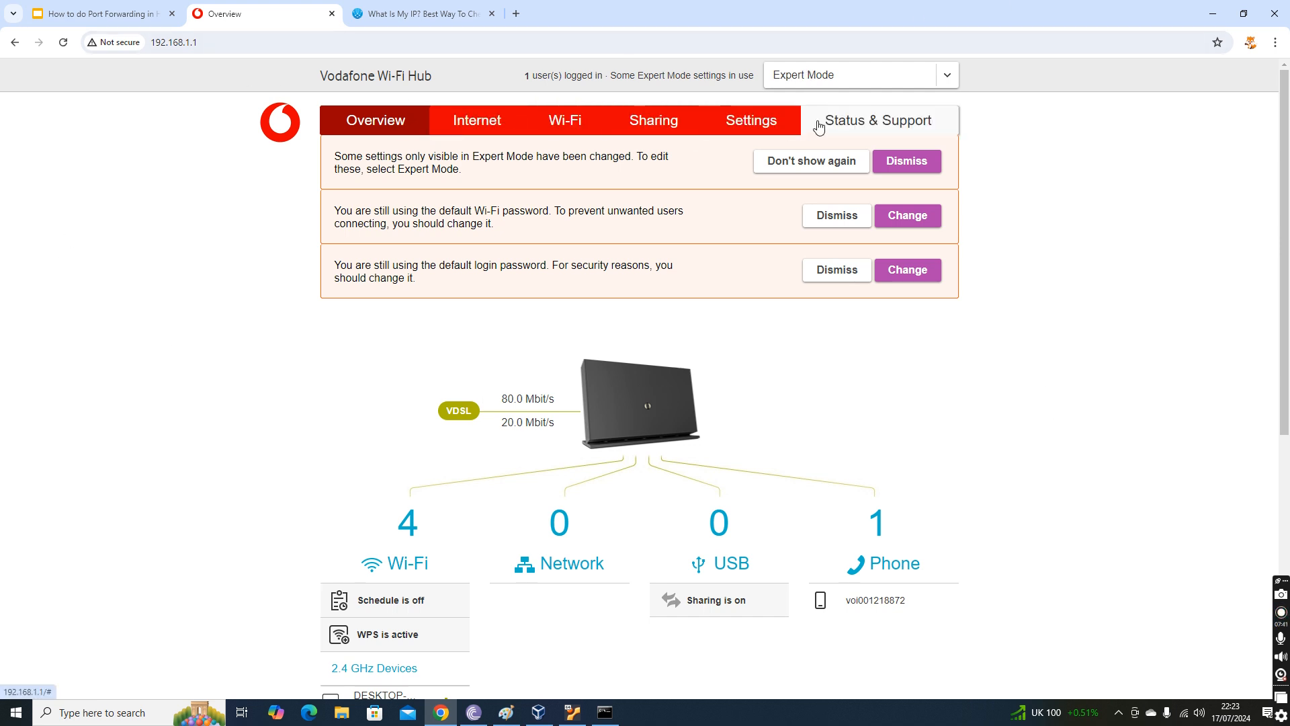
click(475, 122)
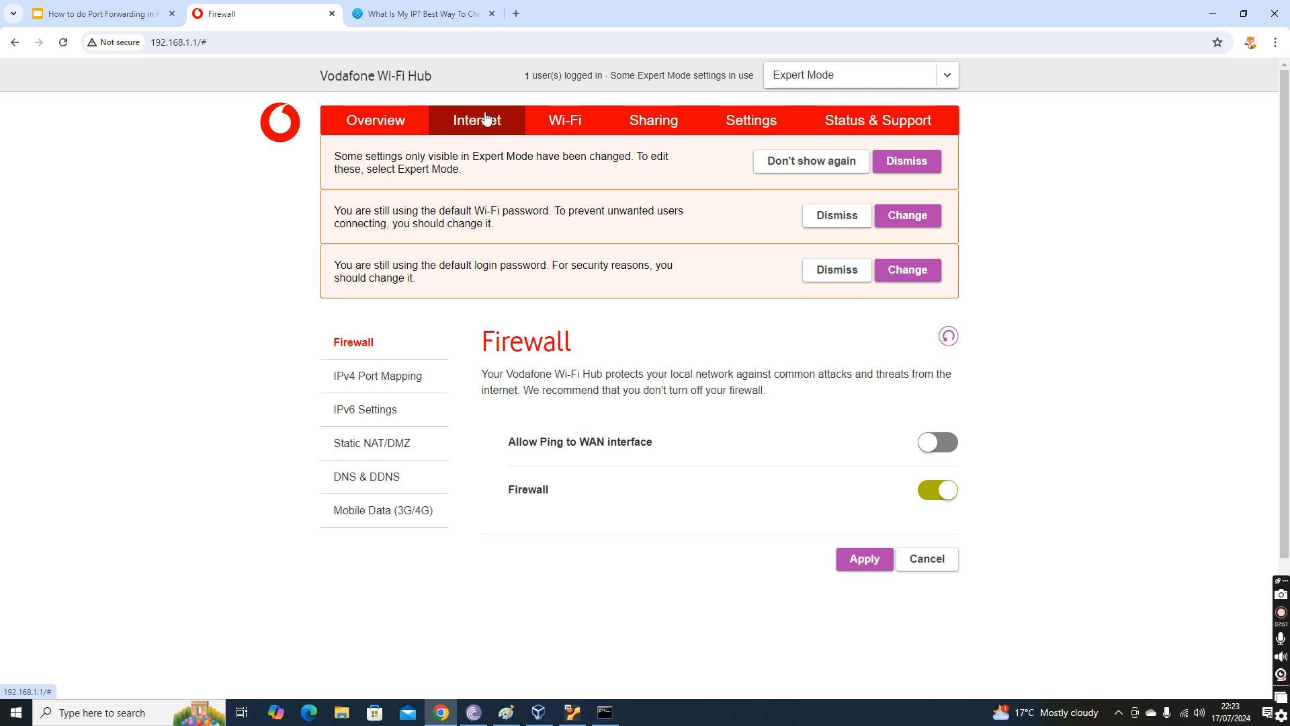
click(395, 378)
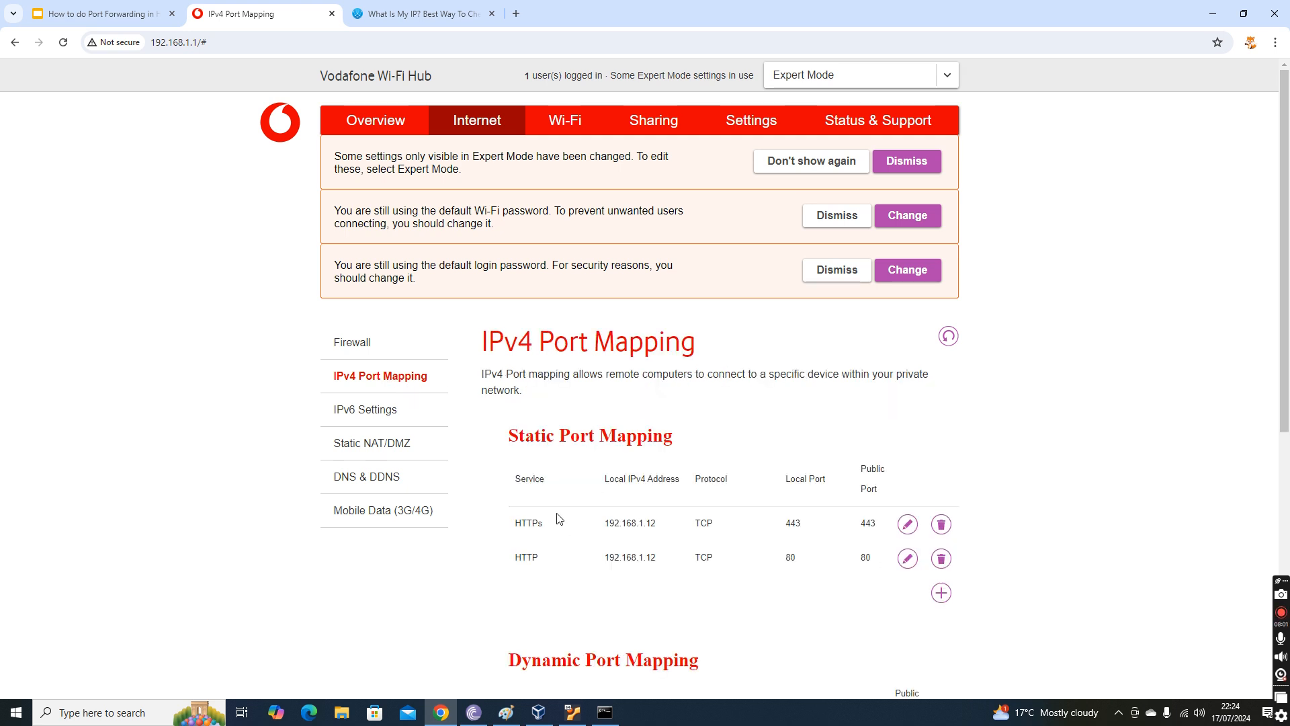
drag(505, 435, 695, 441)
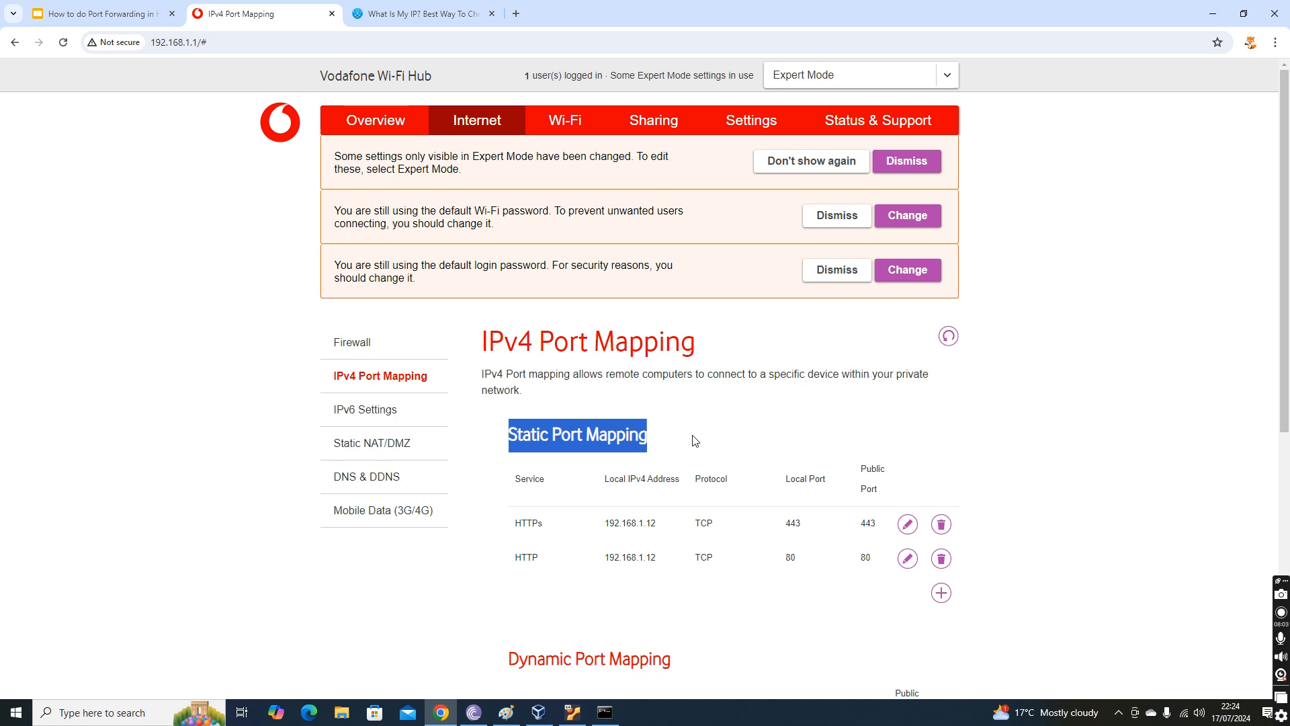
scroll(807, 451, down, 2)
click(940, 459)
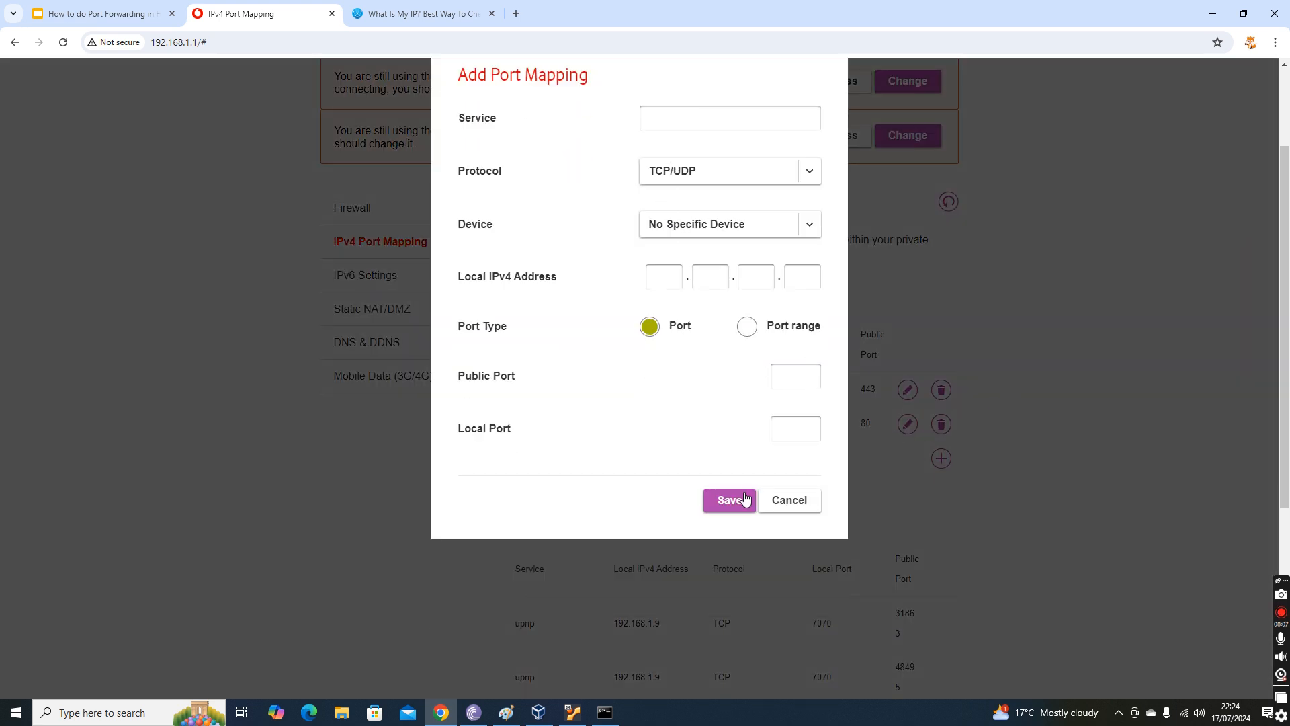
click(745, 499)
click(774, 502)
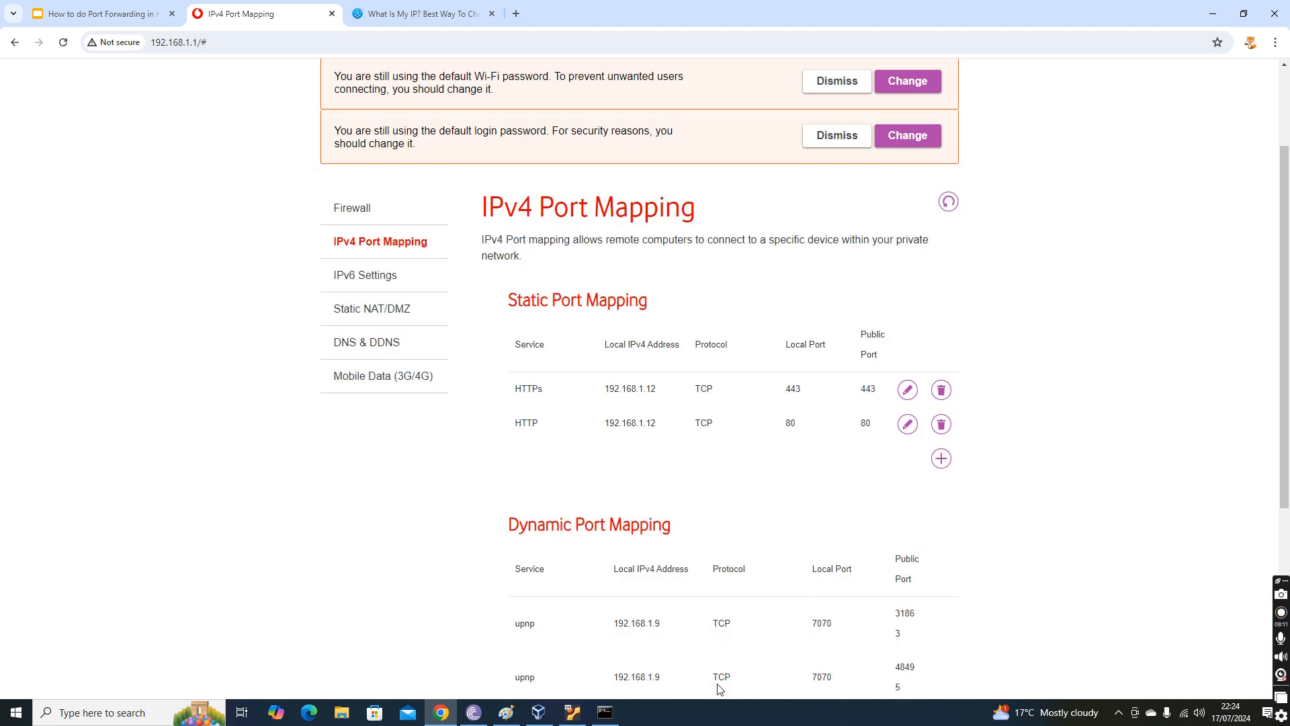
Launch PyCharm, inspect the port in the app.run call of app.py and run the Flask app.
click(124, 714)
text(pycha)
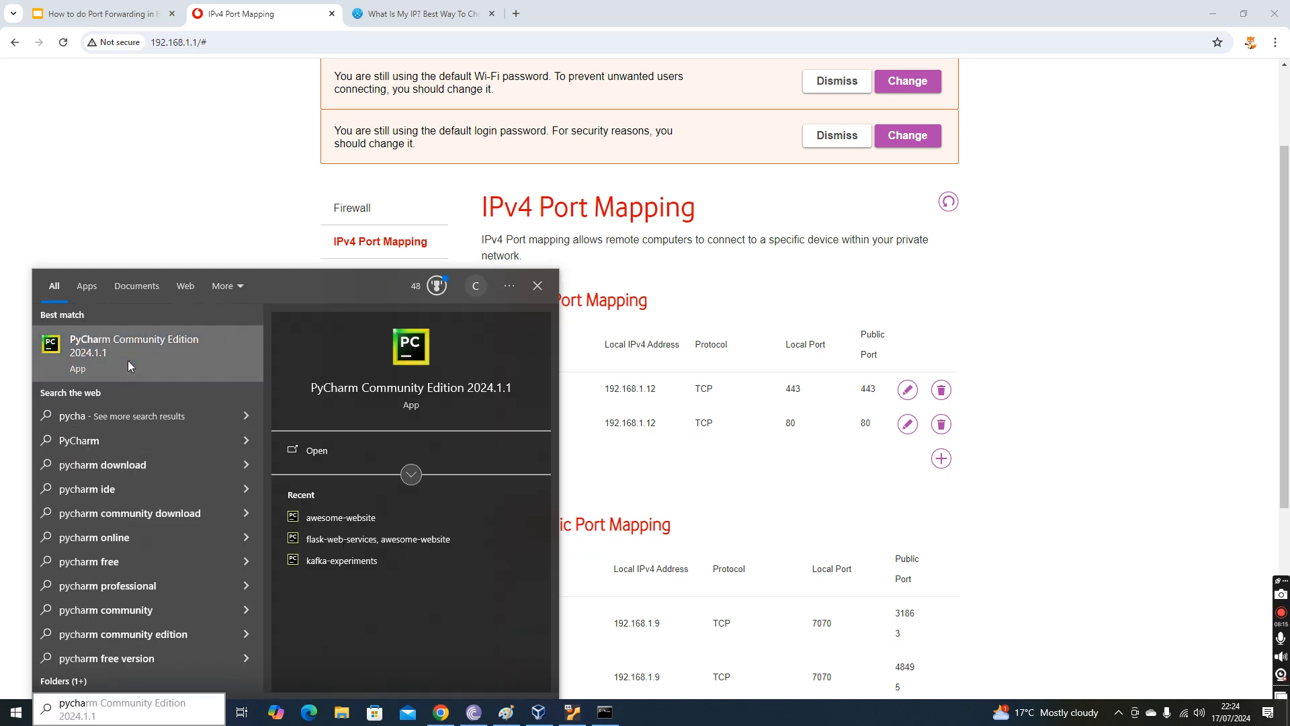
click(127, 360)
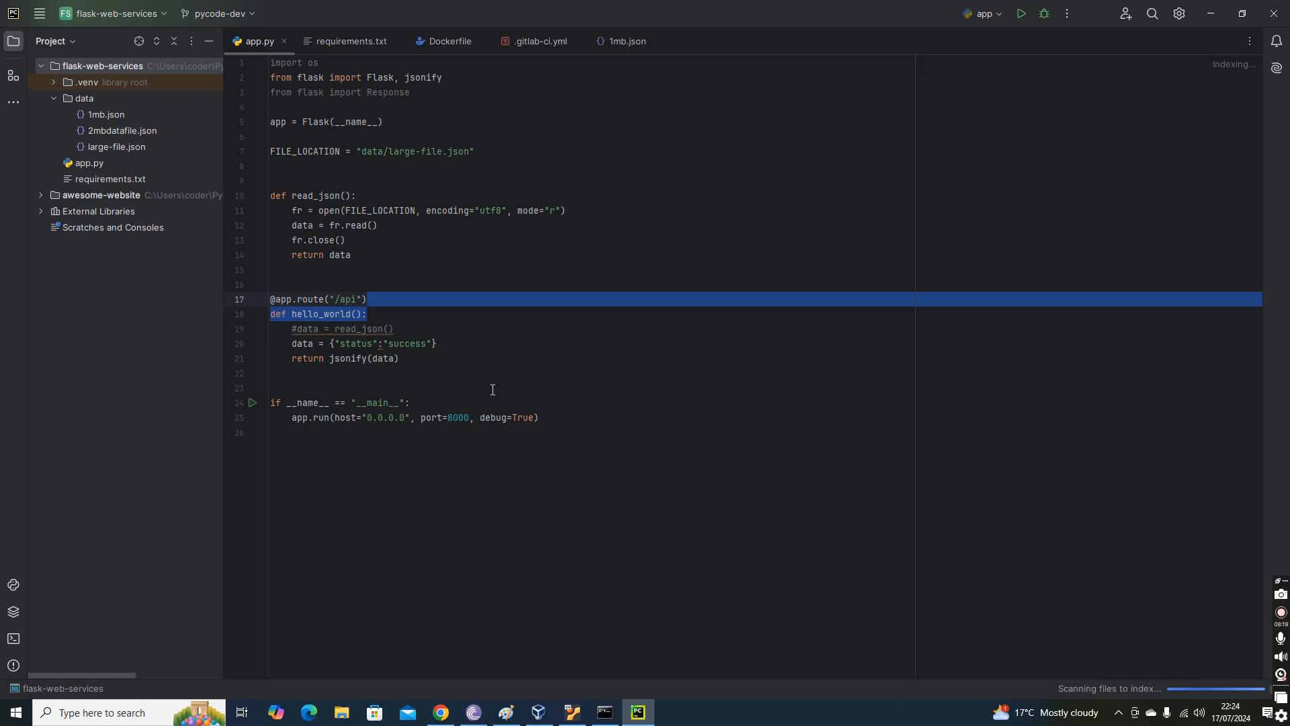
click(443, 241)
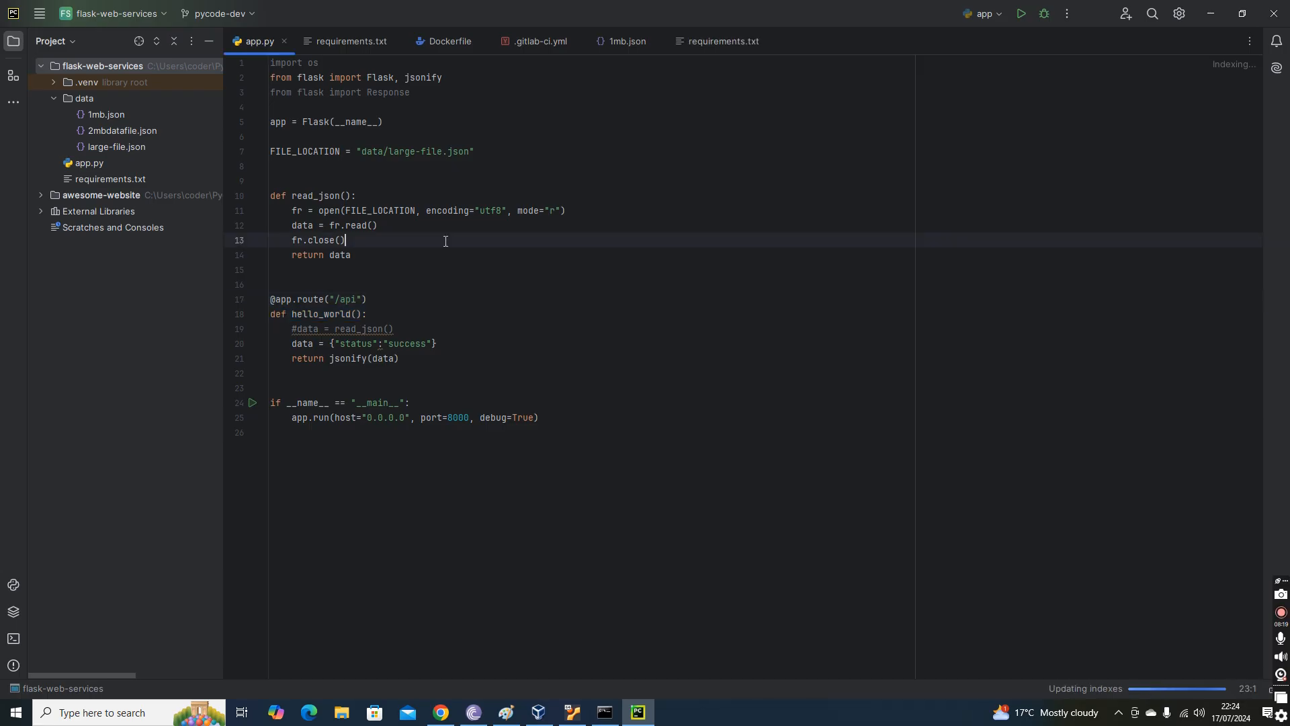
click(468, 417)
click(590, 180)
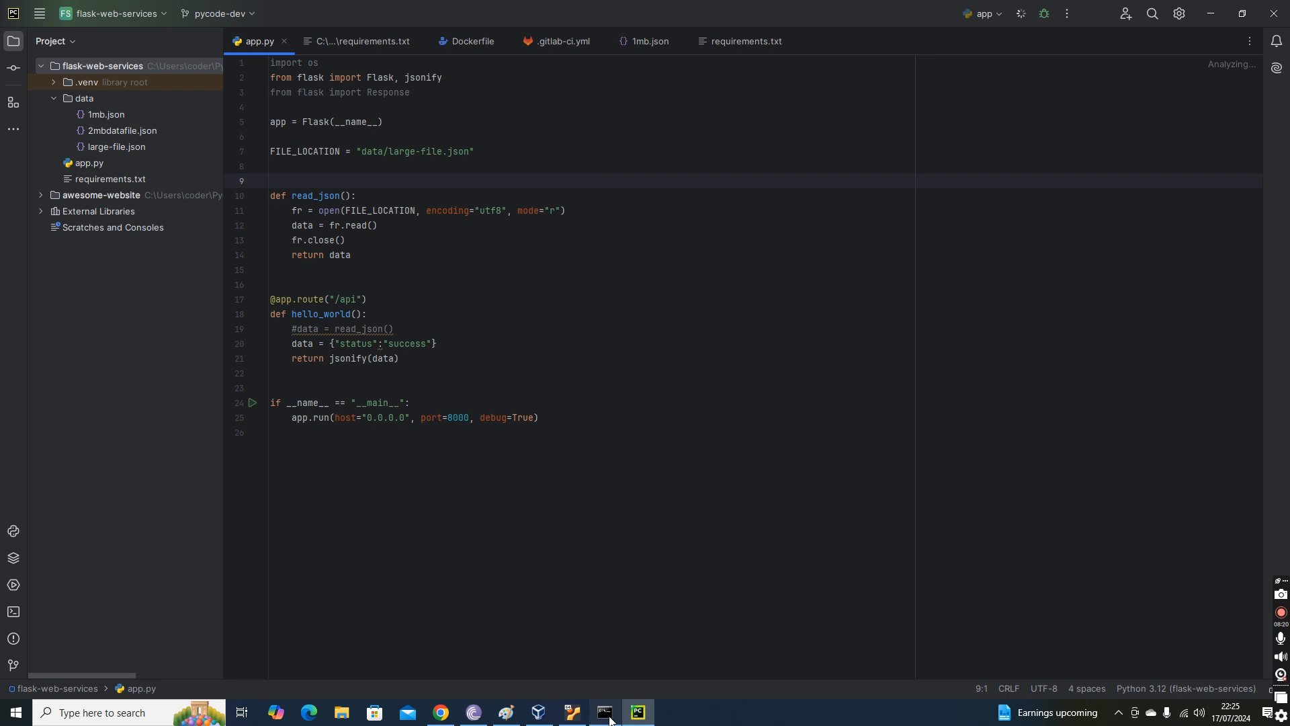
Switch to Chrome and start a static port mapping with the service name Python API and protocol TCP.
click(441, 712)
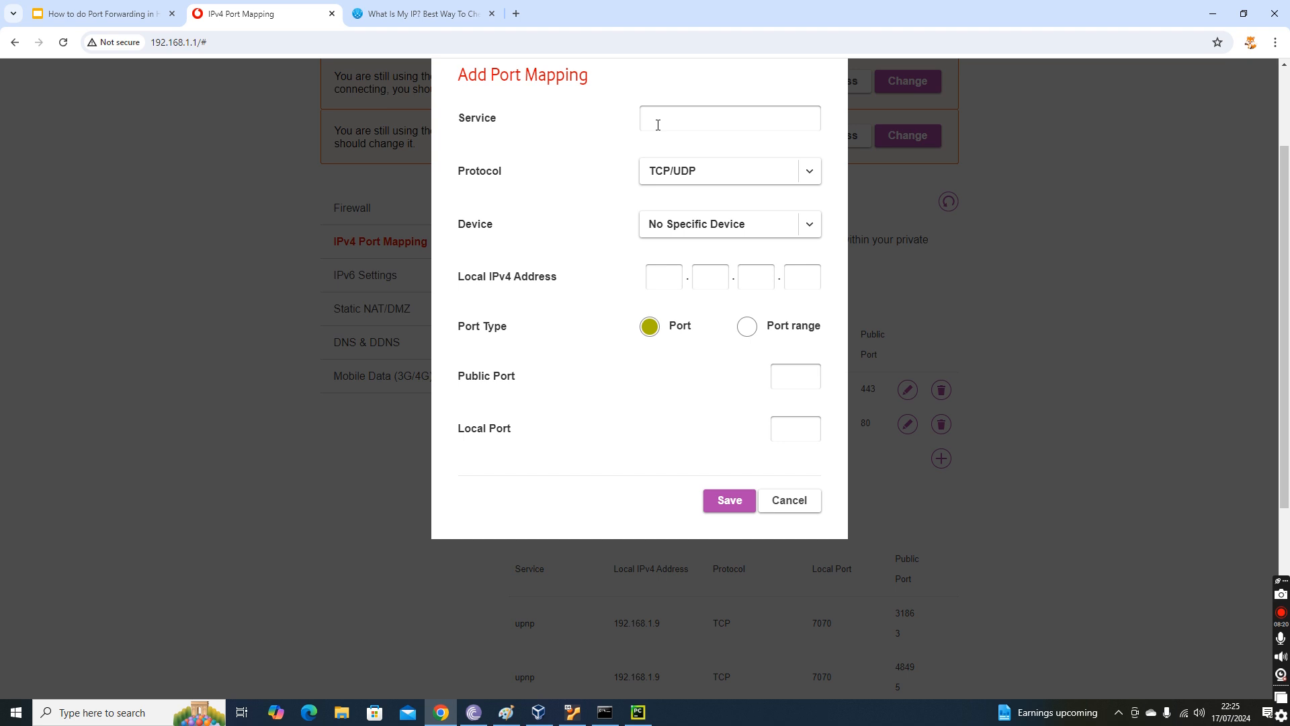
click(658, 125)
text(Puyt)
key(BackSpace)
key(BackSpace)
key(BackSpace)
text(ython API)
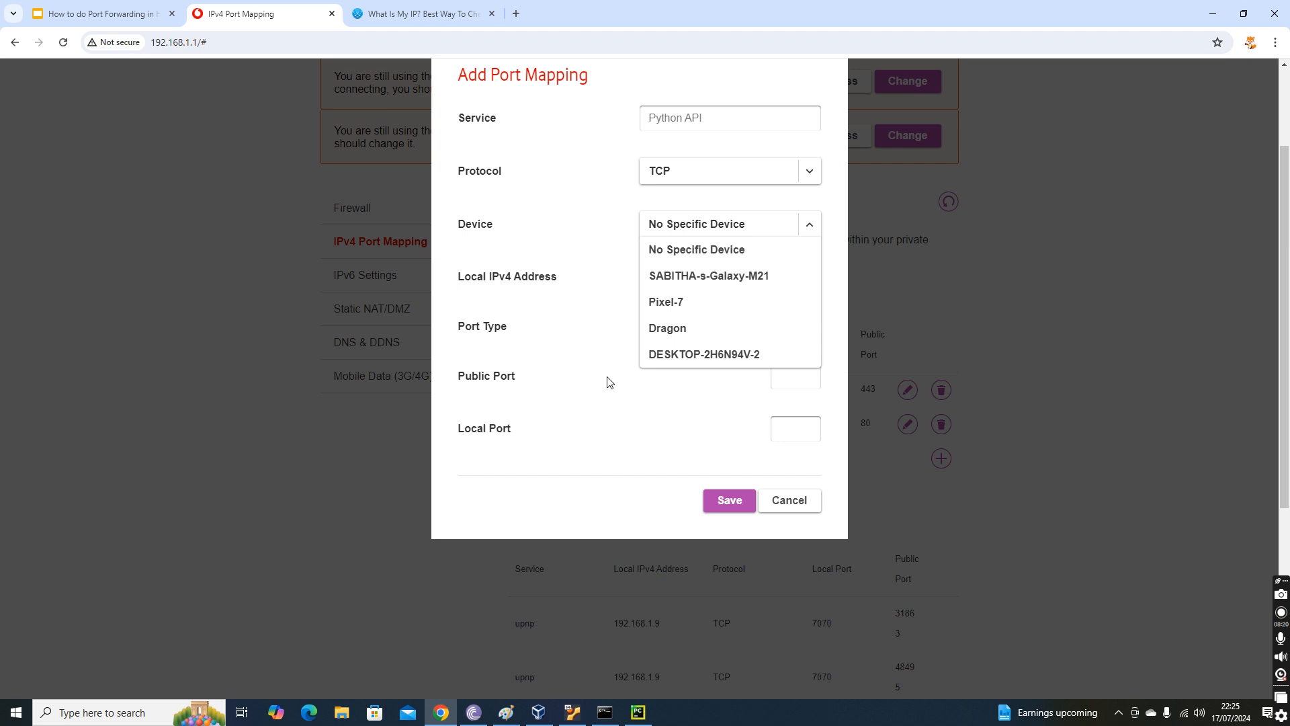
Keep No Specific Device for the mapping and set its local IPv4 address to 192.168.1.148.
click(726, 248)
text(168)
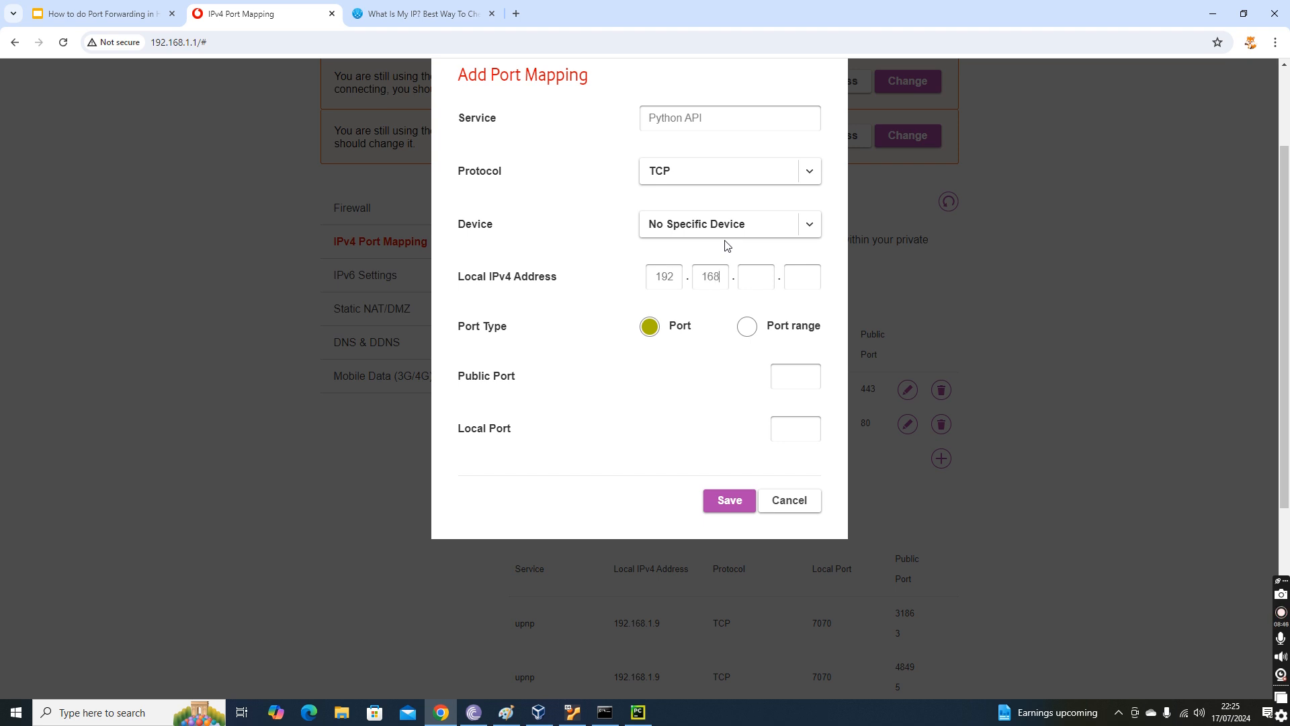
text(.1.)
text(148)
Try to save the Python API mapping with public port 80 and local port 8000, and cancel the dialog.
text(80)
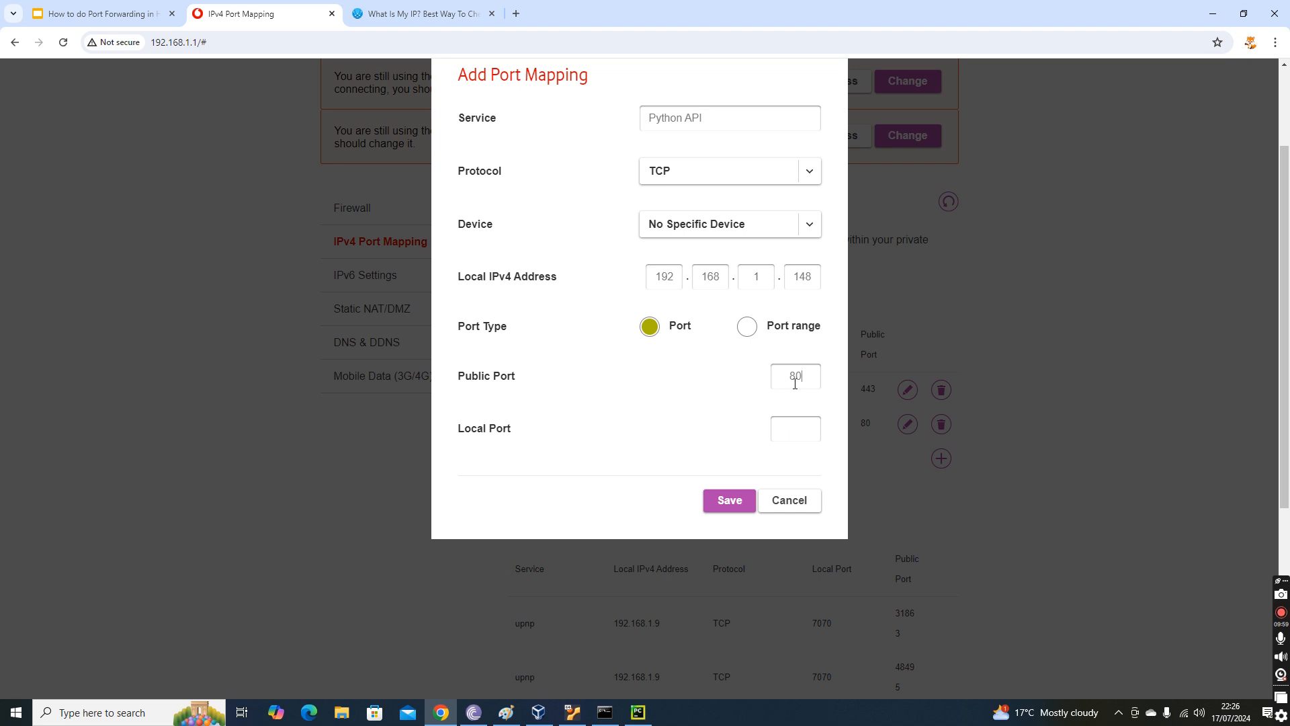
drag(418, 381, 553, 384)
click(512, 432)
text(8000)
click(717, 503)
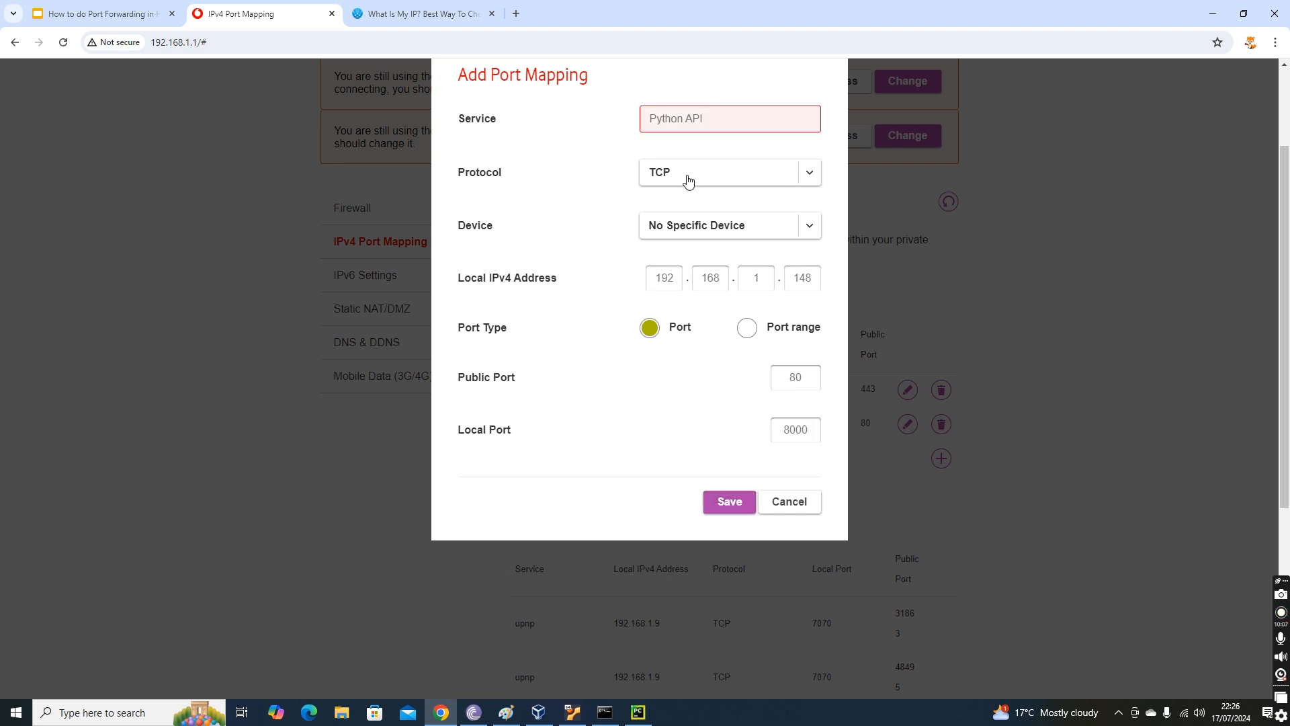
click(785, 500)
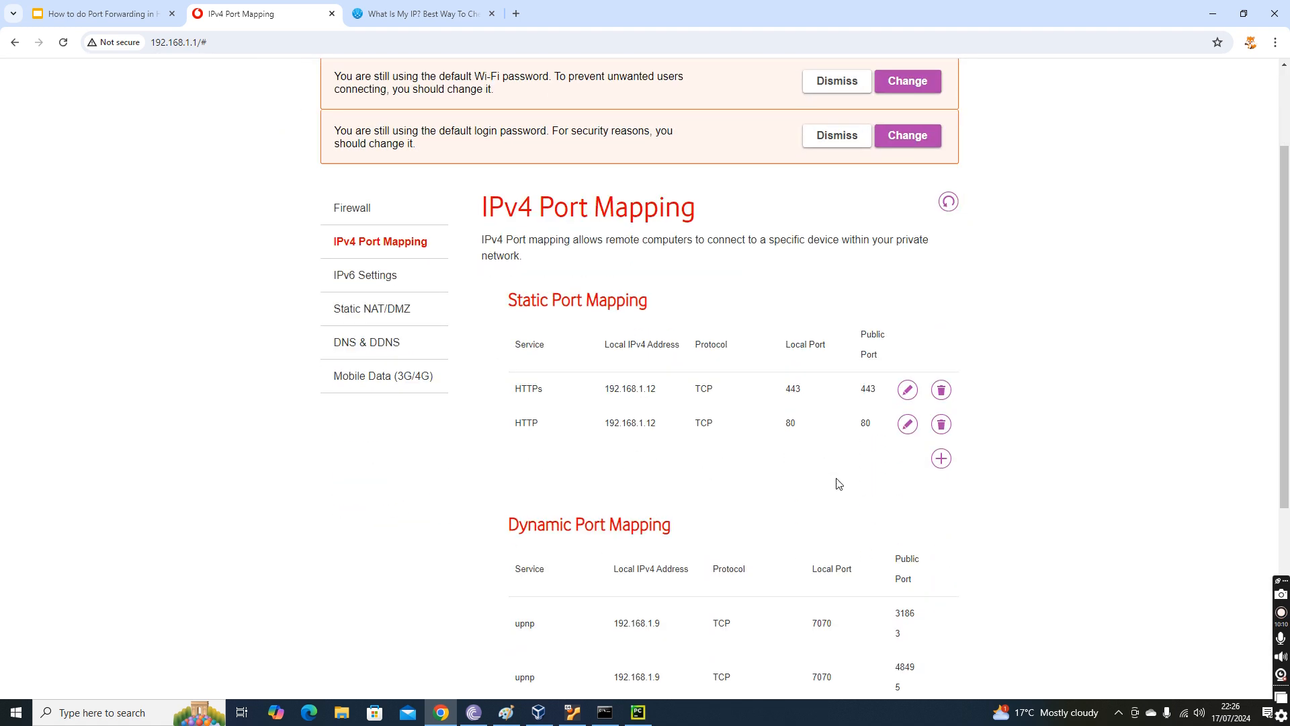
Delete the HTTP static port mapping and start a new mapping with the service name Python.
click(941, 425)
click(948, 425)
click(693, 125)
text(Pyt)
key(BackSpace)
key(BackSpace)
text(ython)
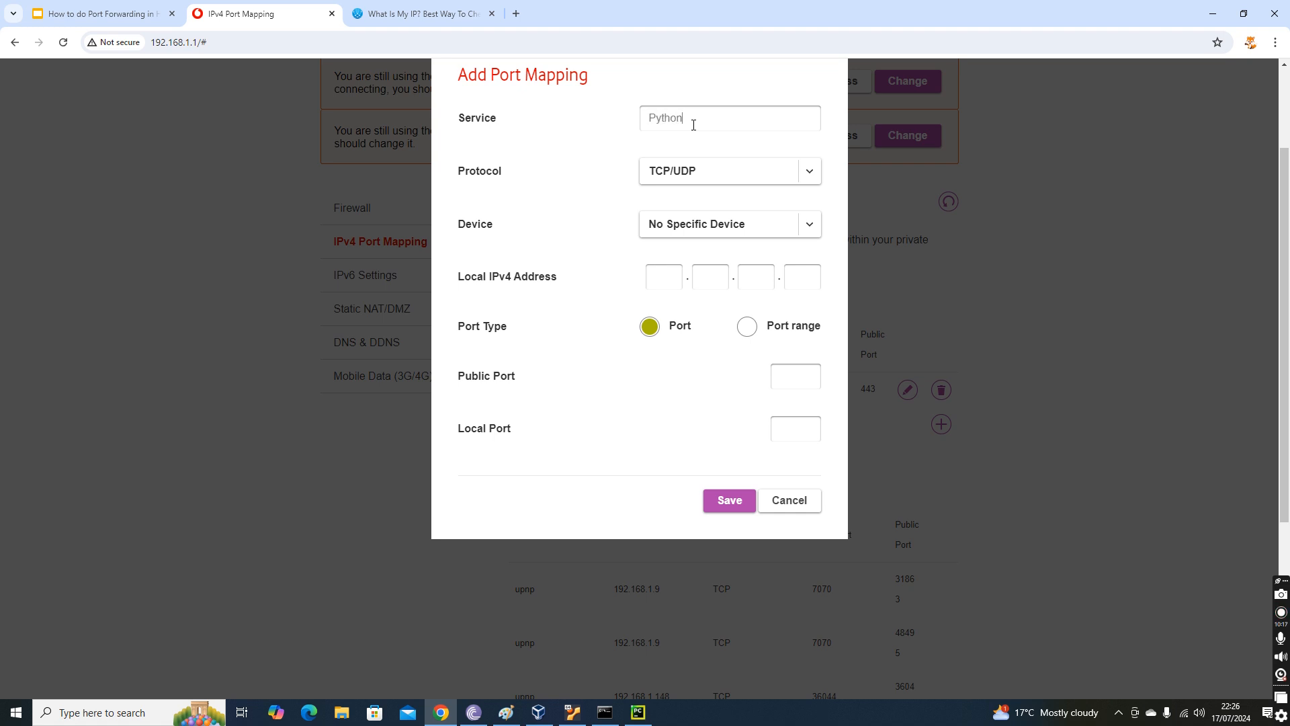
Set the Python mapping's protocol to TCP and its local IPv4 address to 192.168.1.148.
click(670, 169)
click(674, 198)
click(675, 268)
text(192.168.1.148)
Set the Python mapping's public port to 80 and local port to 8000, and save it.
click(789, 374)
text(808000)
click(724, 501)
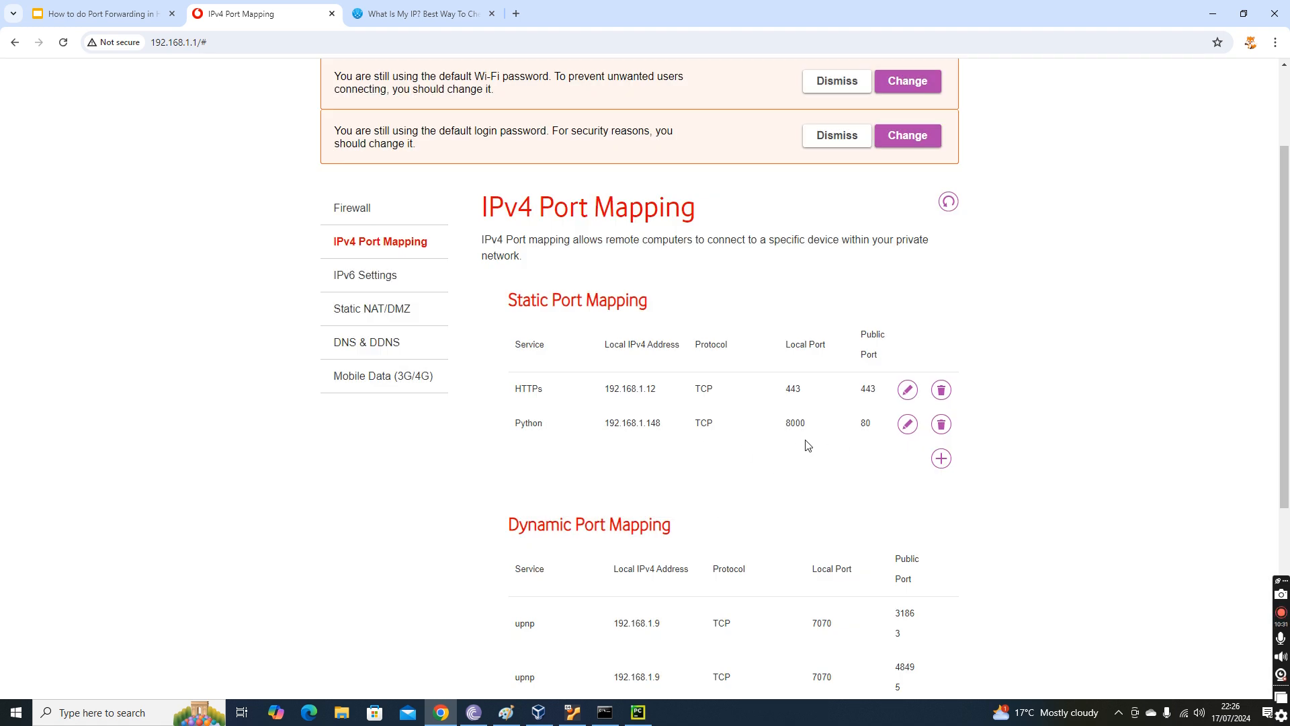
drag(784, 425, 877, 428)
Switch to PyCharm and highlight the Flask server's local network URL in the run output.
click(638, 711)
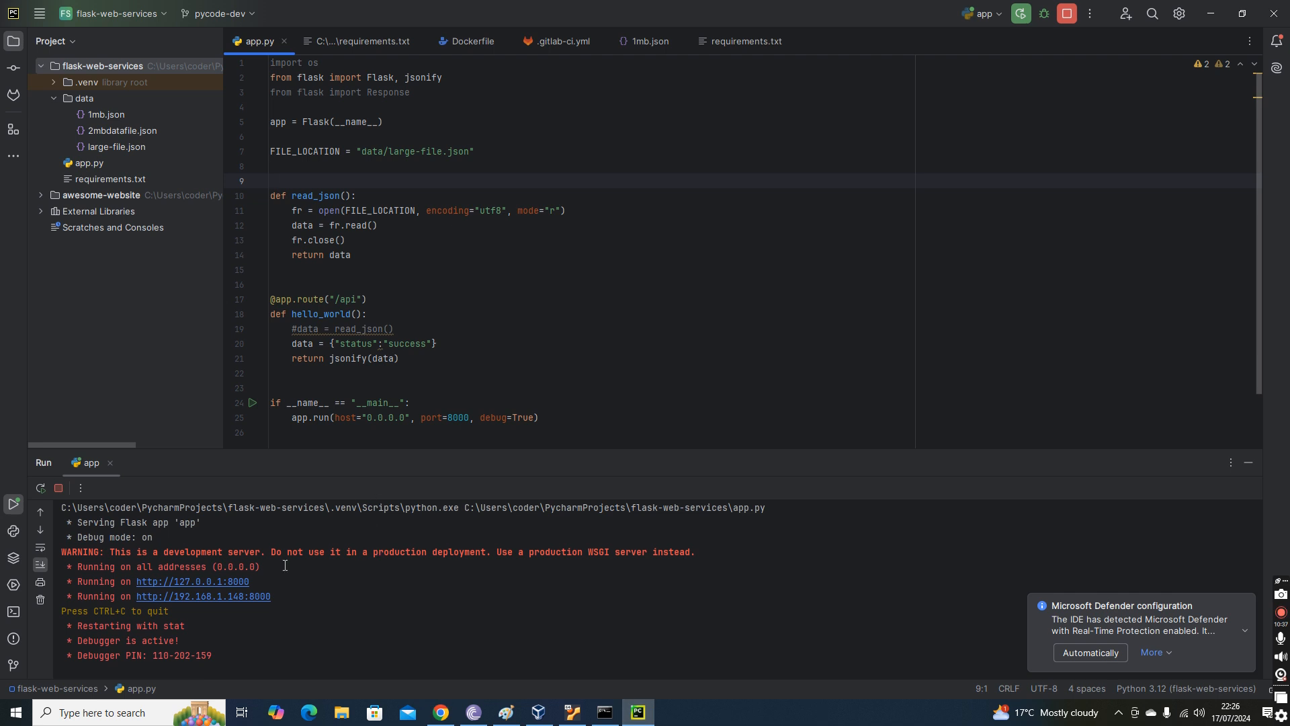
drag(289, 598, 132, 597)
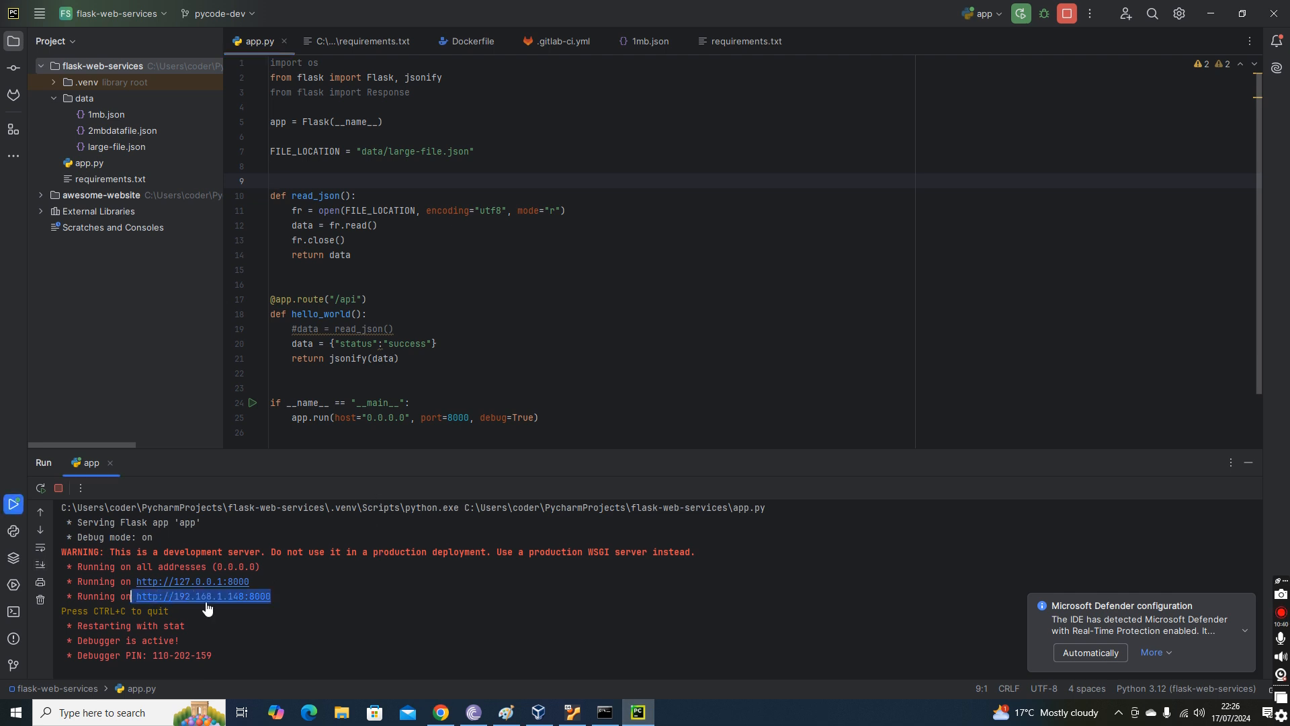
click(295, 614)
drag(277, 599, 141, 597)
click(441, 712)
click(518, 16)
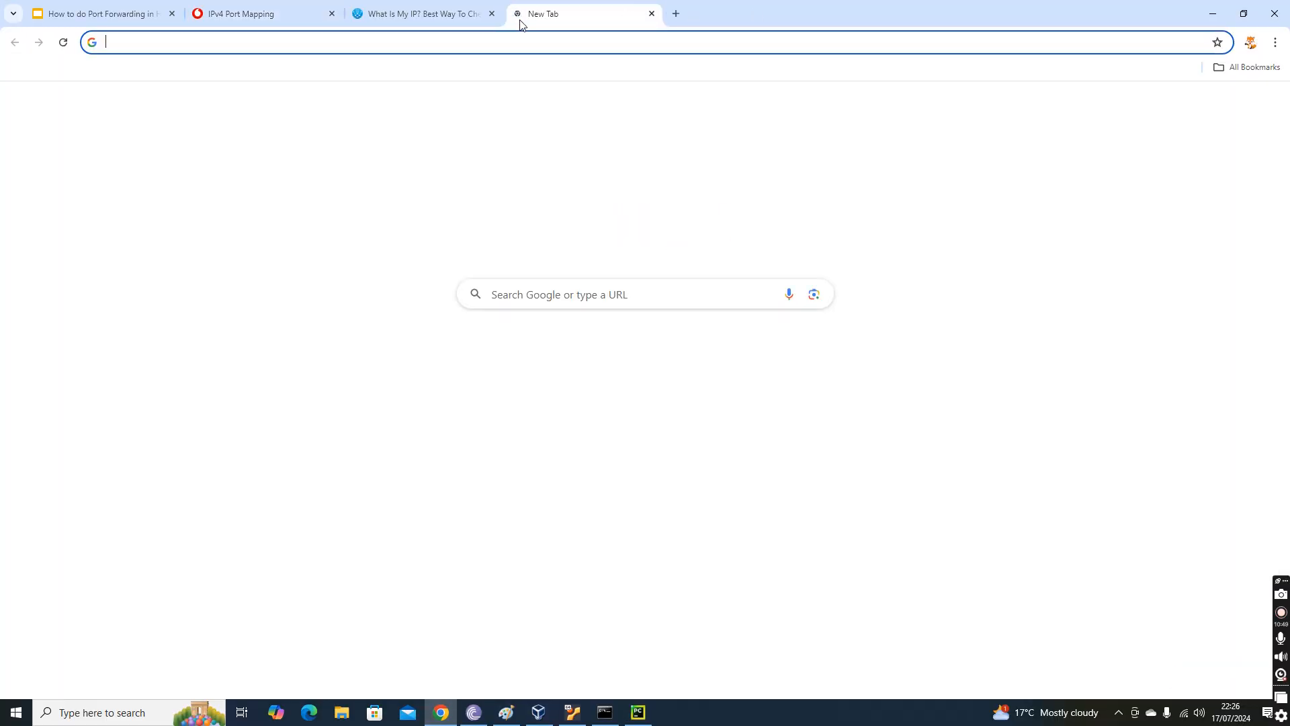
text(http://192.168.1.148:8000)
text(/apiu)
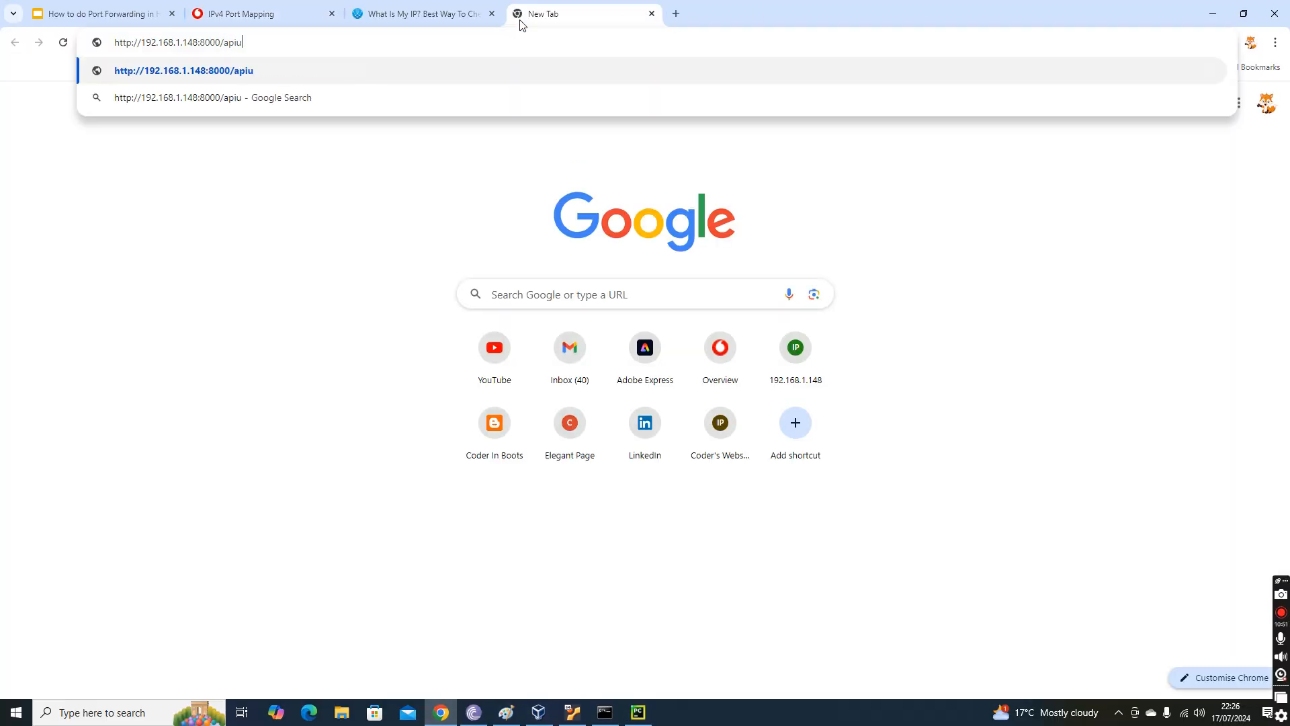
key(BackSpace)
key(Return)
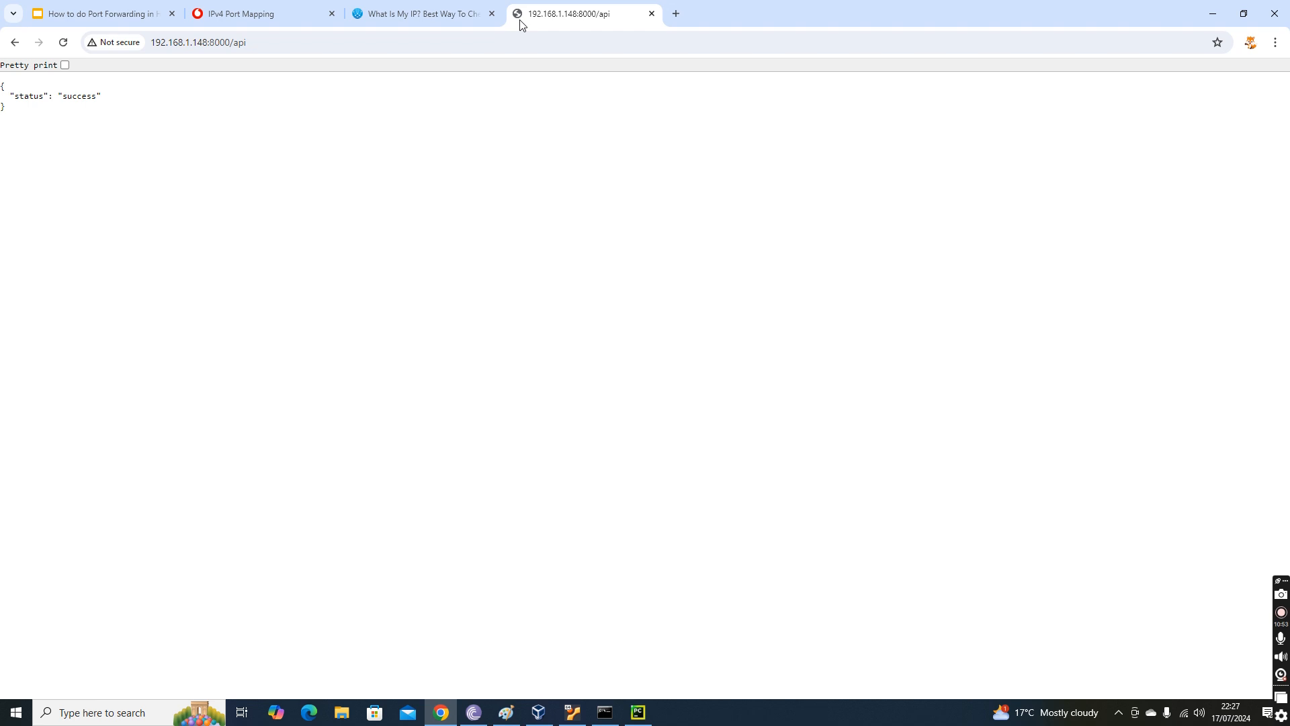
Highlight the API's JSON response, and highlight the latest request line in PyCharm's run output.
drag(4, 84, 17, 135)
key(alt+Tab)
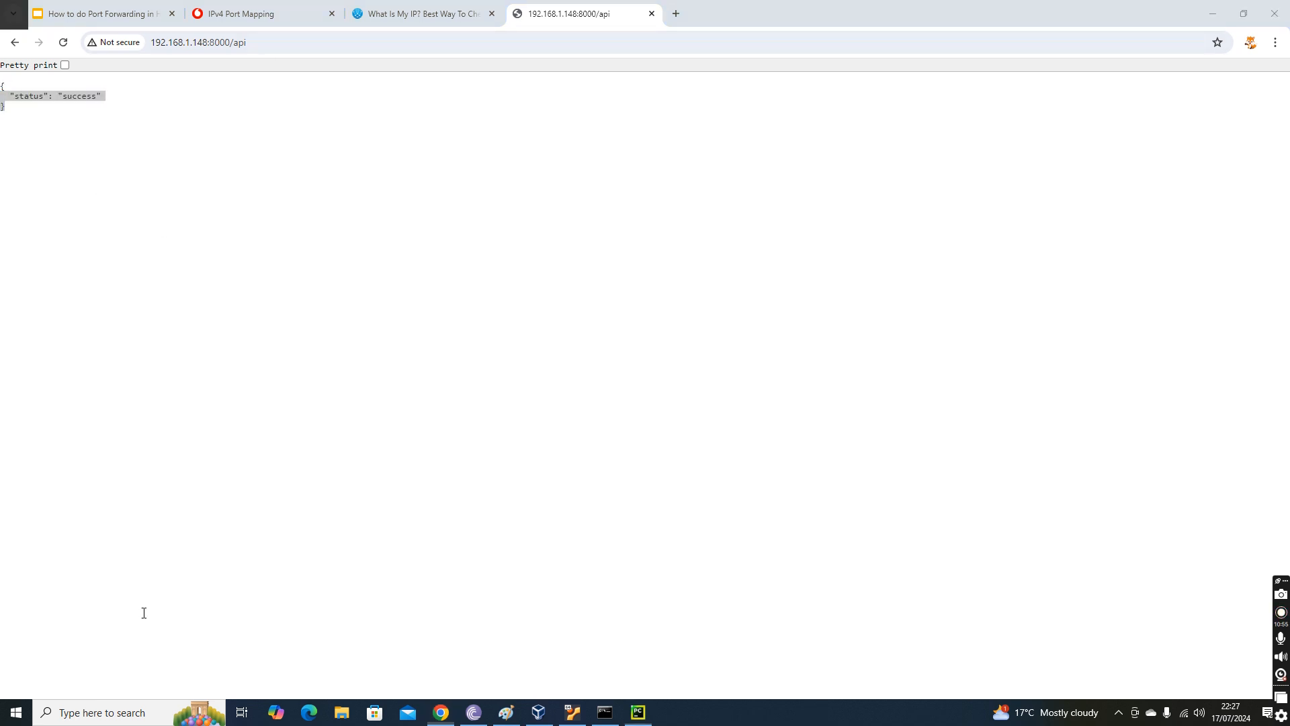
drag(468, 660, 60, 659)
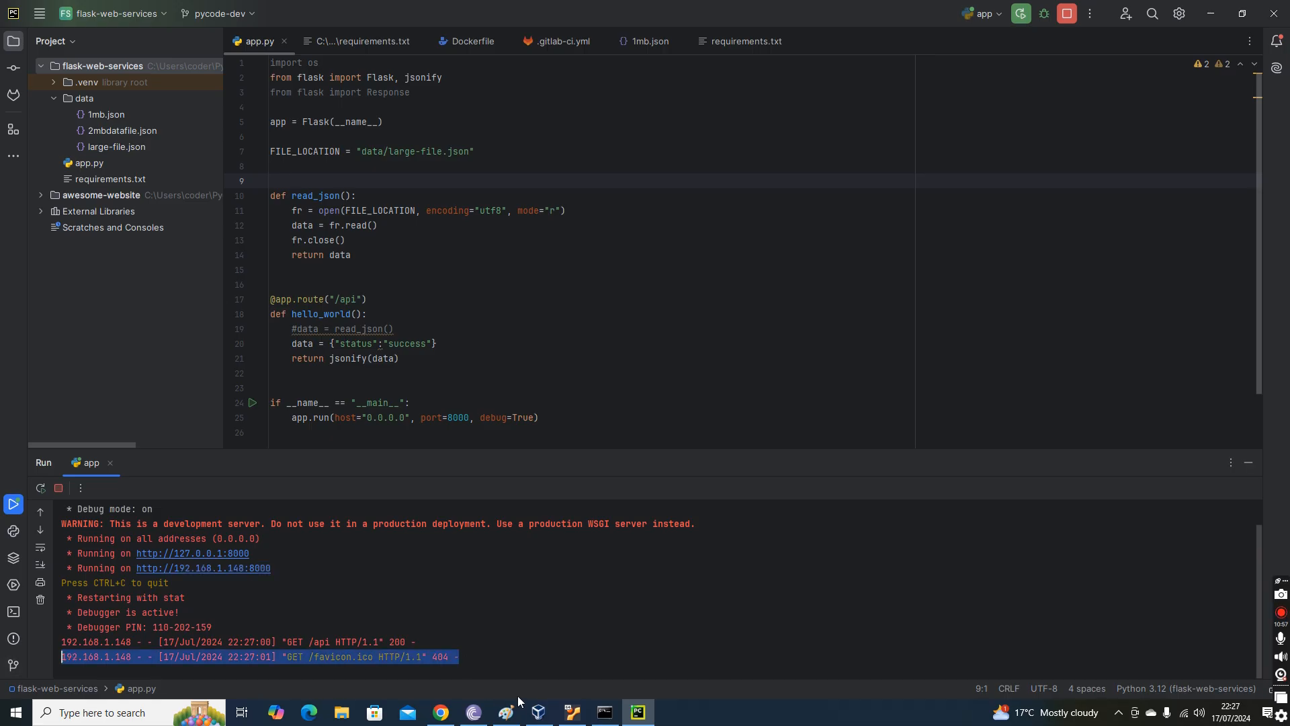
Get the public IPv4 address from WhatIsMyIP.com in Chrome and open its /api path on port 80 in a new tab.
click(449, 716)
click(371, 11)
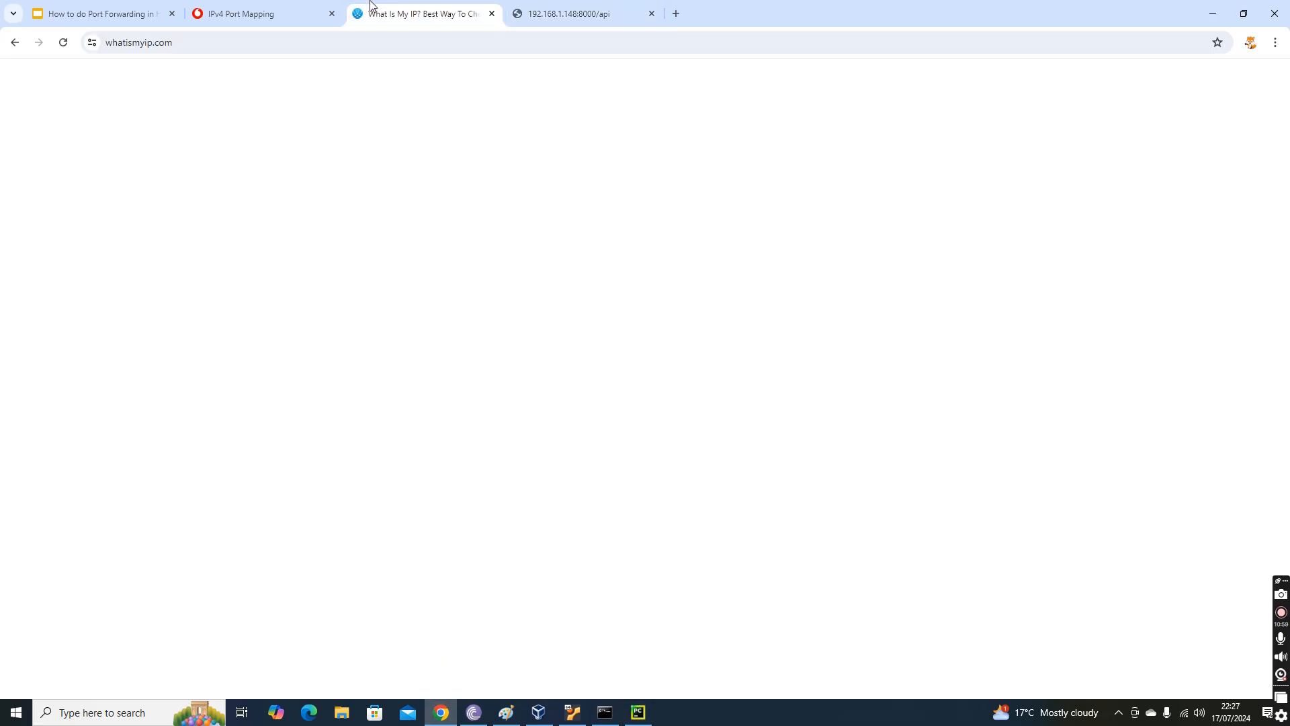
scroll(817, 328, down, 1)
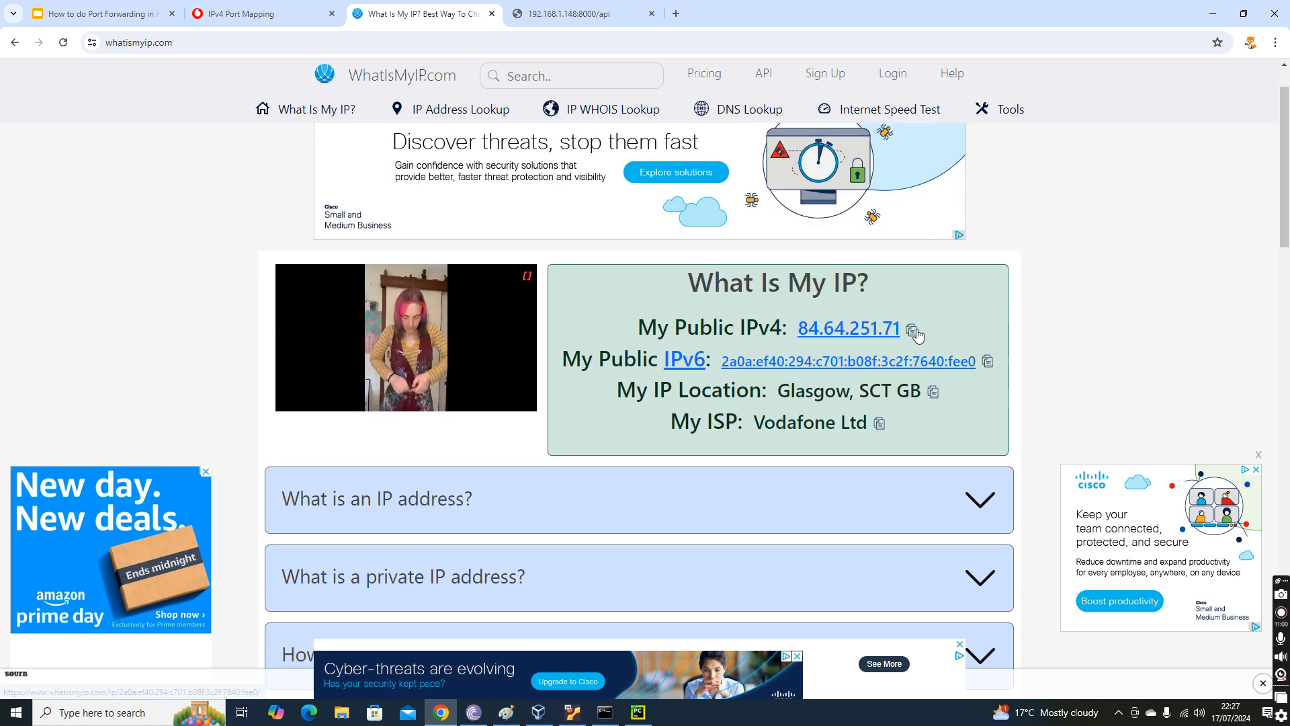
click(676, 14)
text(84.64.251.71)
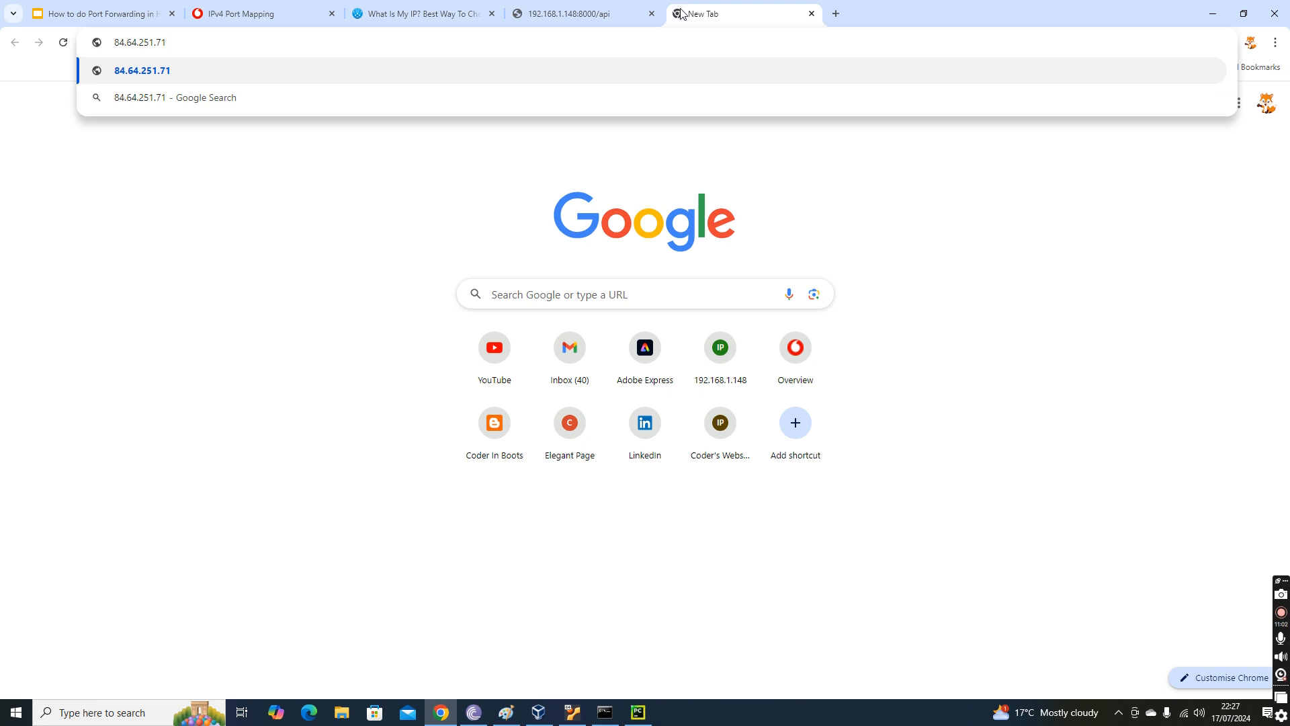
text(:80/api)
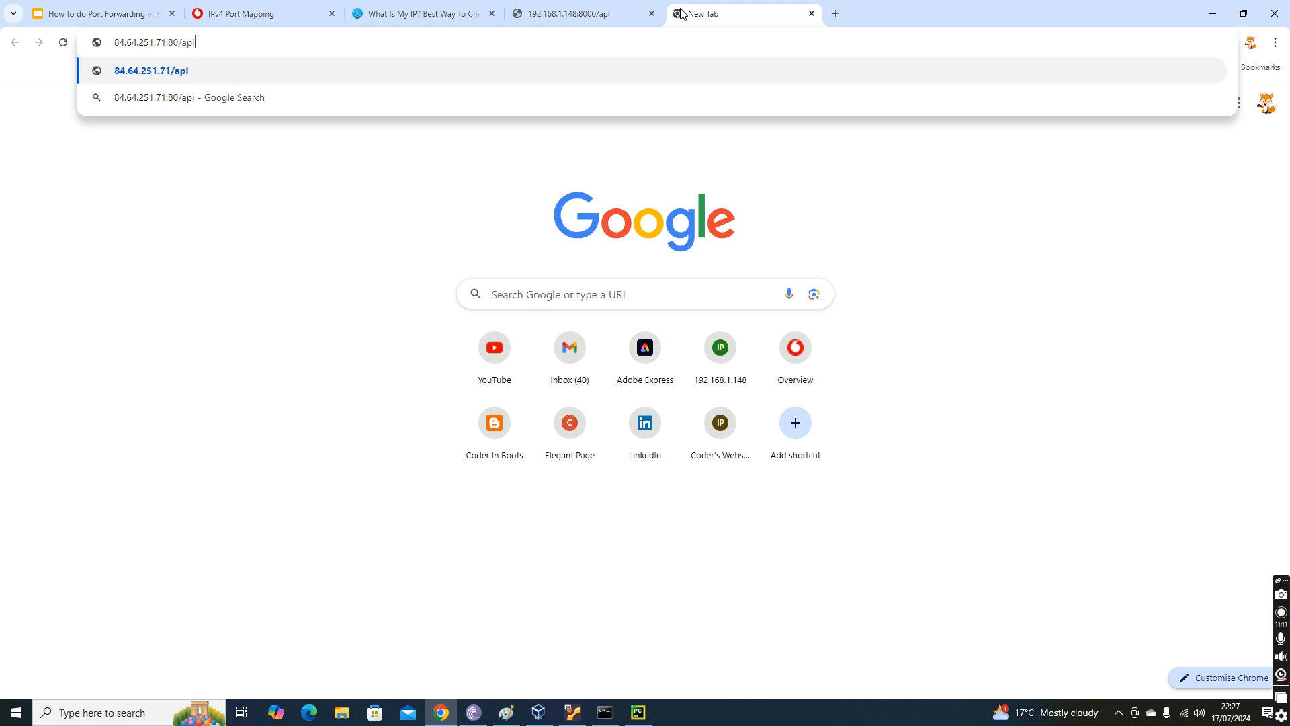
key(Return)
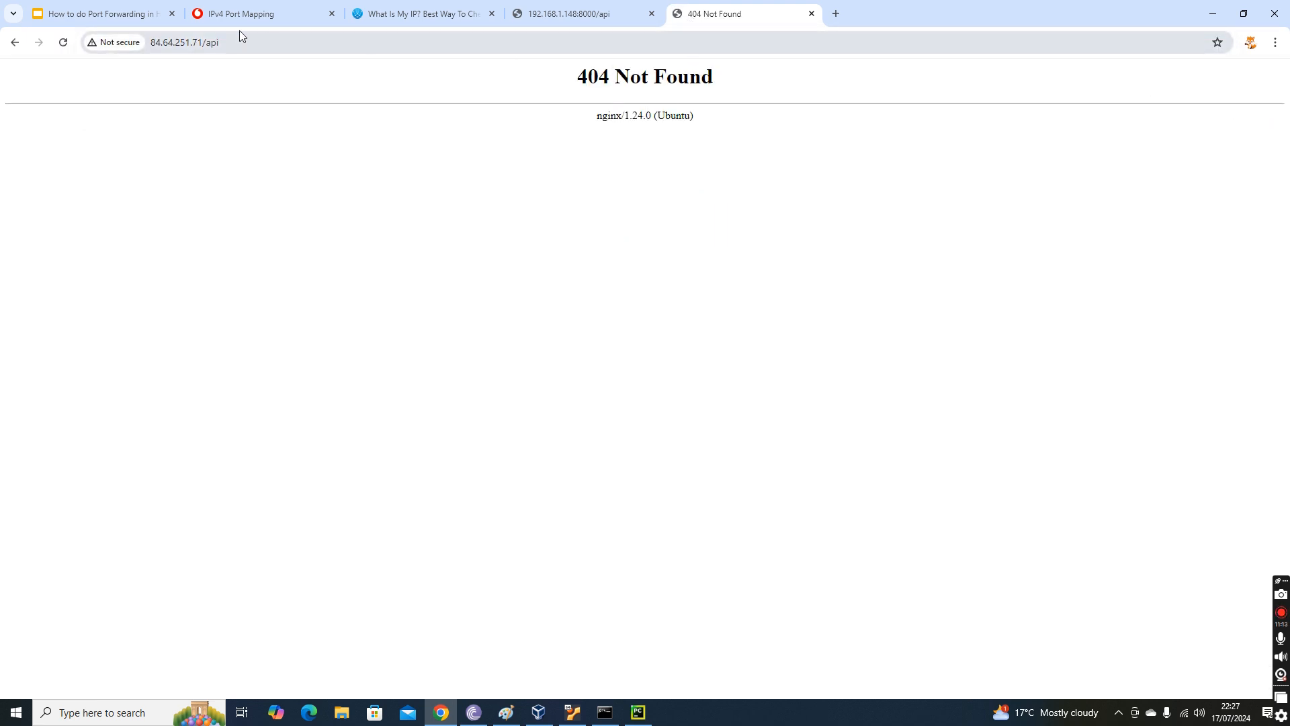
Compare the page returned by the public address with the local API response.
click(277, 44)
click(264, 43)
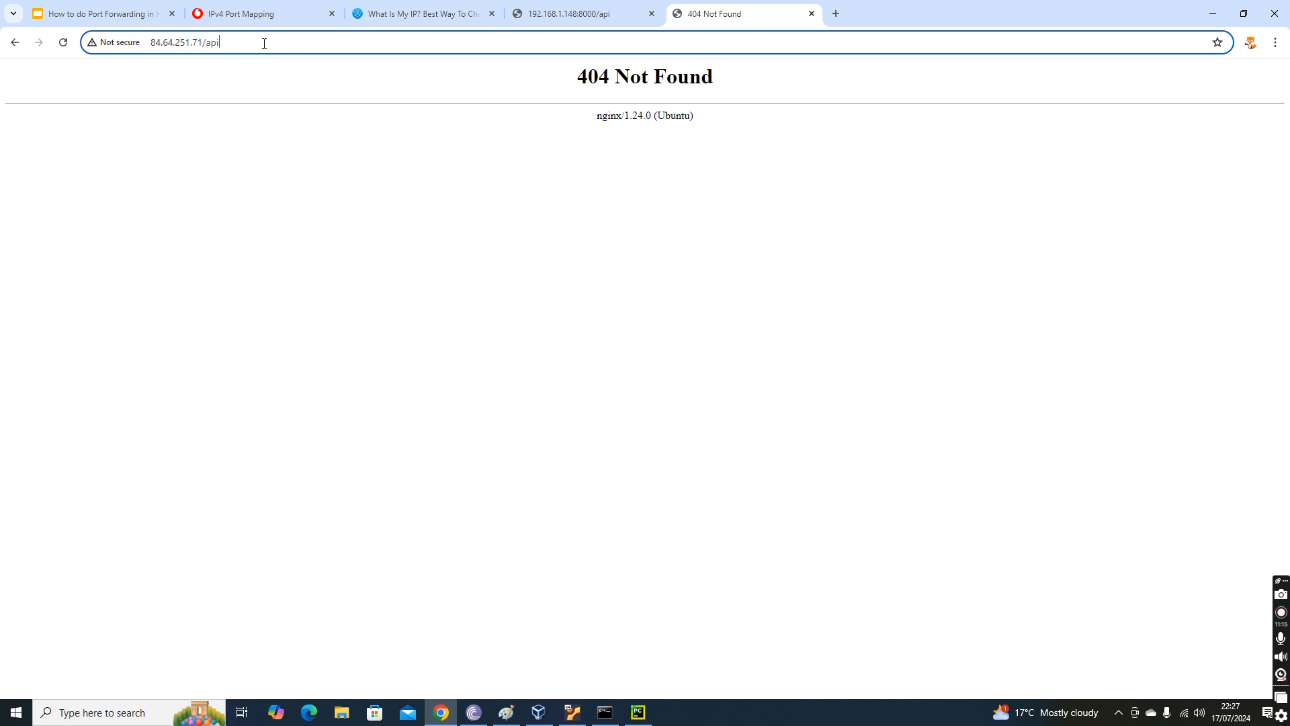
click(577, 13)
click(776, 6)
drag(588, 76, 824, 74)
click(576, 14)
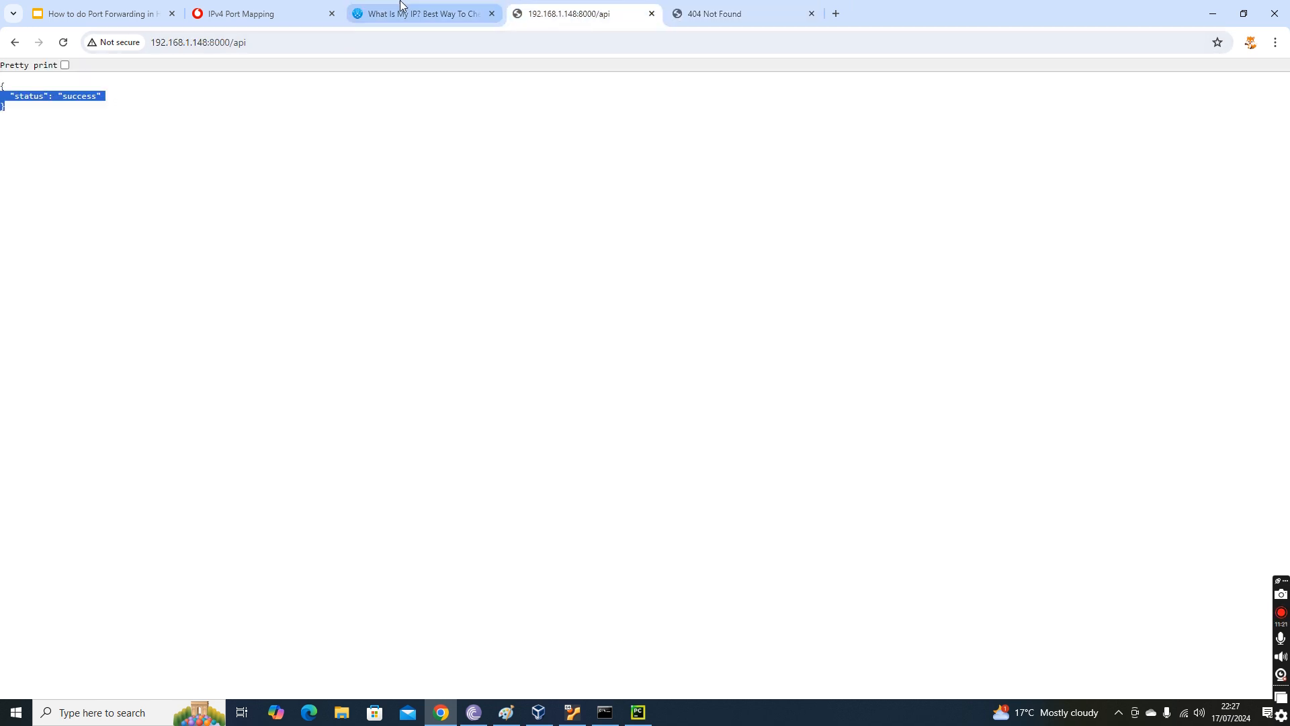
Start a new static port mapping on the router page with service name Python API and protocol TCP.
click(272, 13)
click(806, 469)
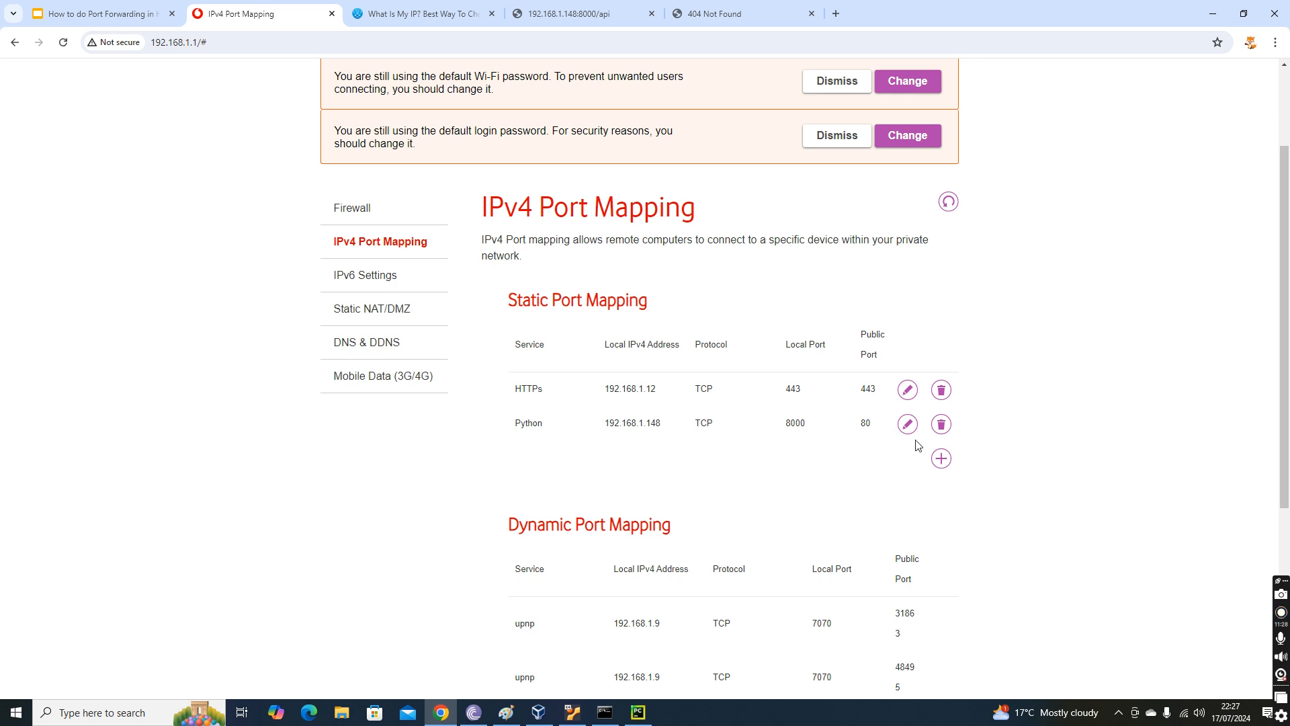
click(941, 459)
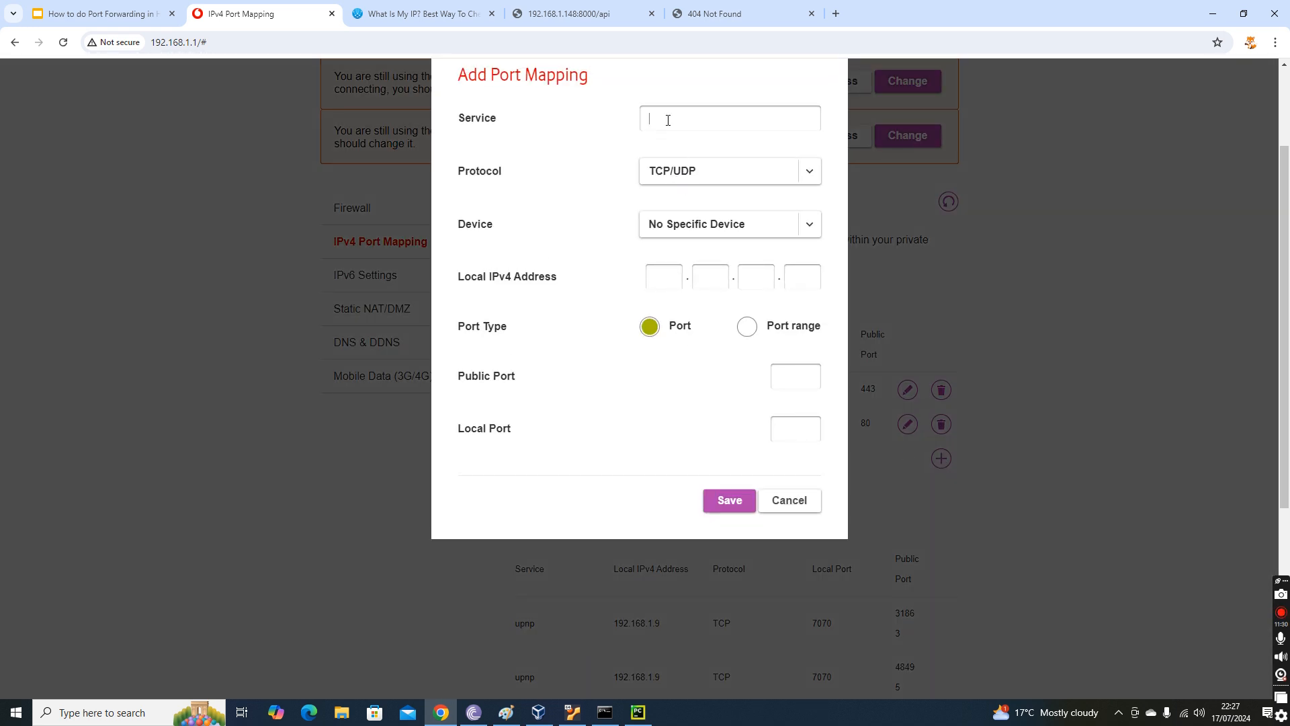
click(656, 118)
text(Python API)
click(668, 172)
click(666, 195)
Set the new mapping's local IPv4 address to 192.168.1.148, public port to 81 and local port to 8000, and try to save it.
click(685, 276)
text(192.168.1.148)
click(792, 376)
text(81)
click(808, 419)
text(8000)
click(731, 504)
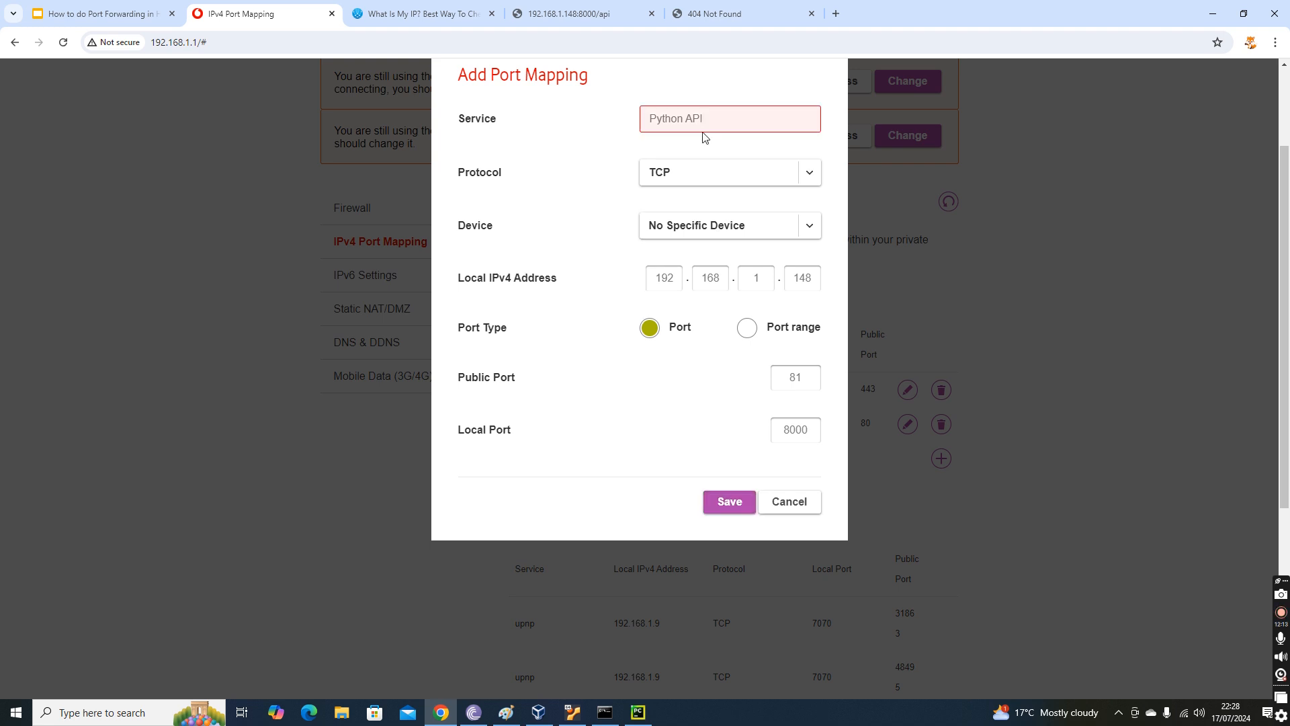
Change the new mapping's service name to Python01 and save the mapping.
drag(703, 118, 683, 115)
text(01)
click(732, 501)
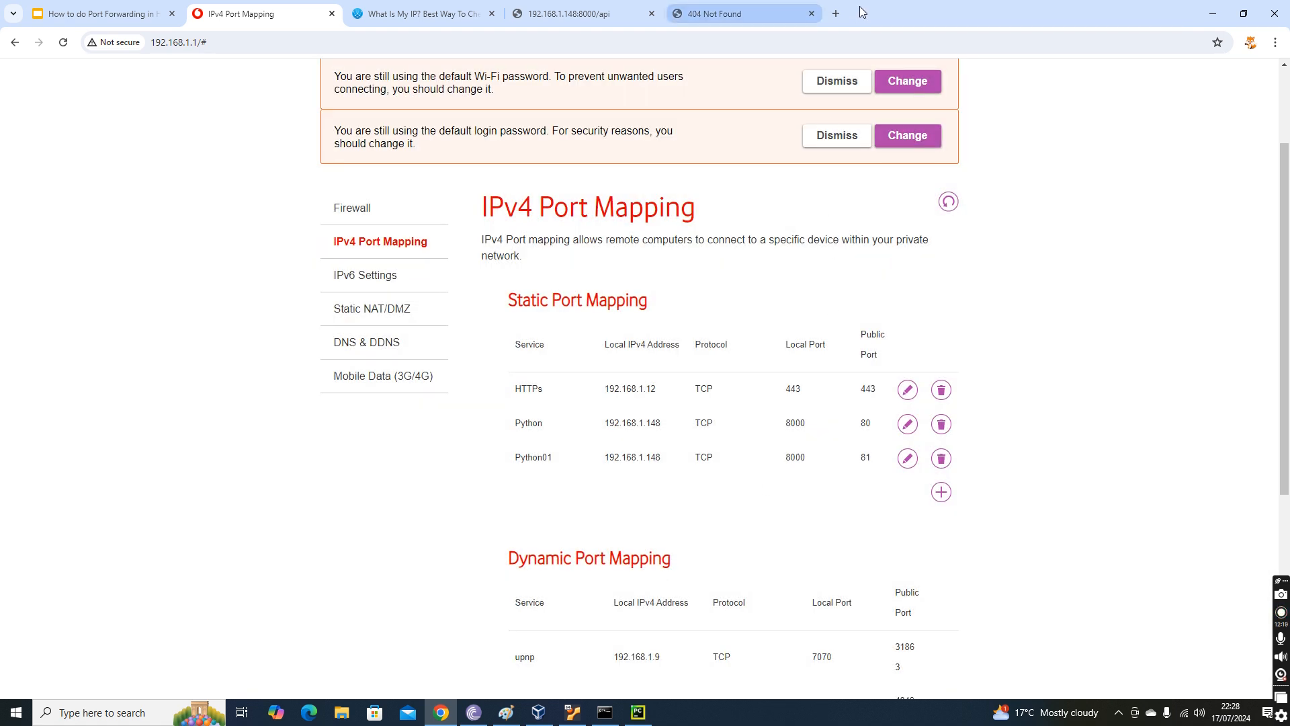
Add port 81 to the public API address and load it.
click(753, 9)
click(203, 45)
click(204, 43)
text(:81)
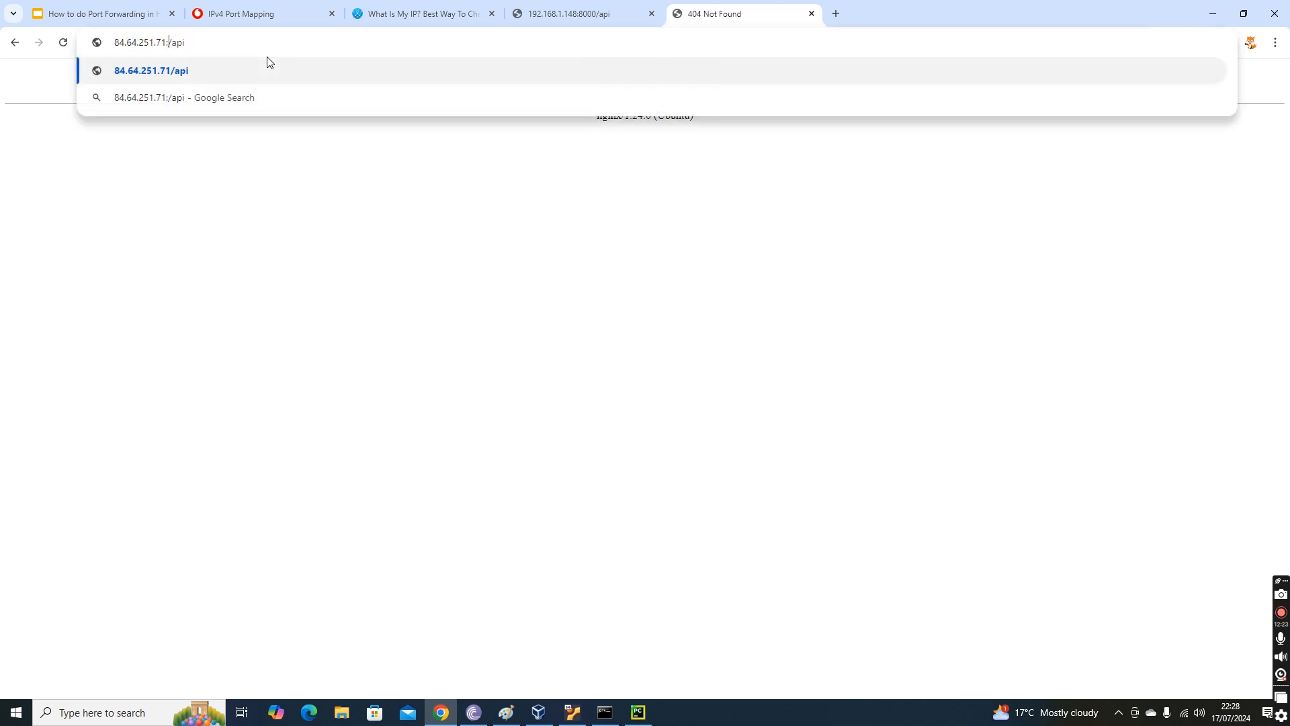
key(Return)
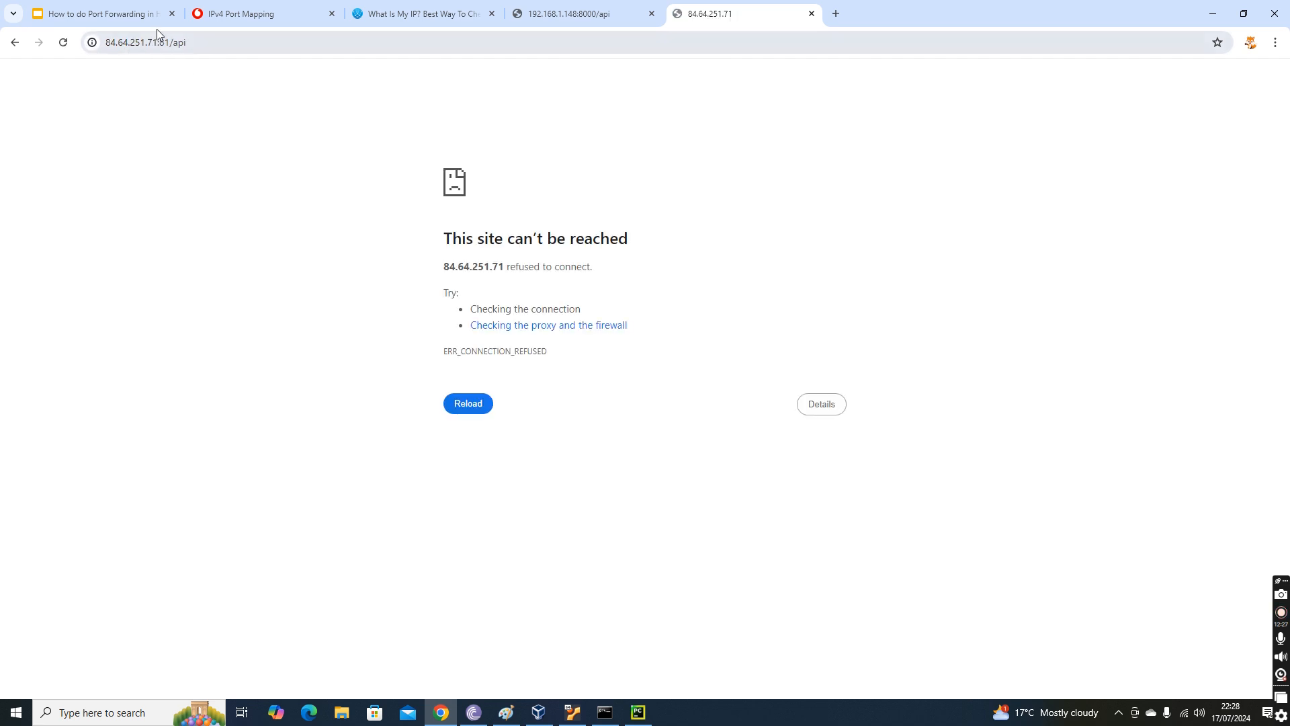
Check the Flask run output for incoming requests, and recheck the tested URL against the public IPv4 address.
click(226, 46)
key(alt+Tab)
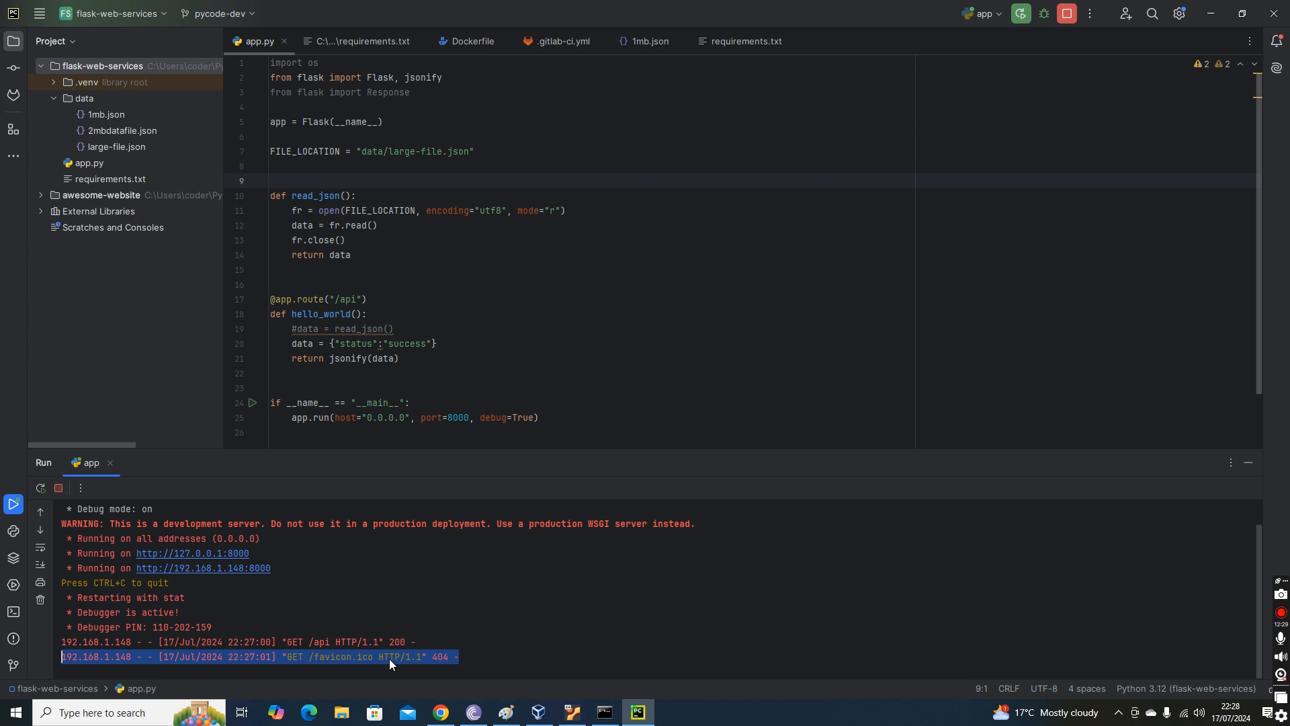
key(alt+Tab)
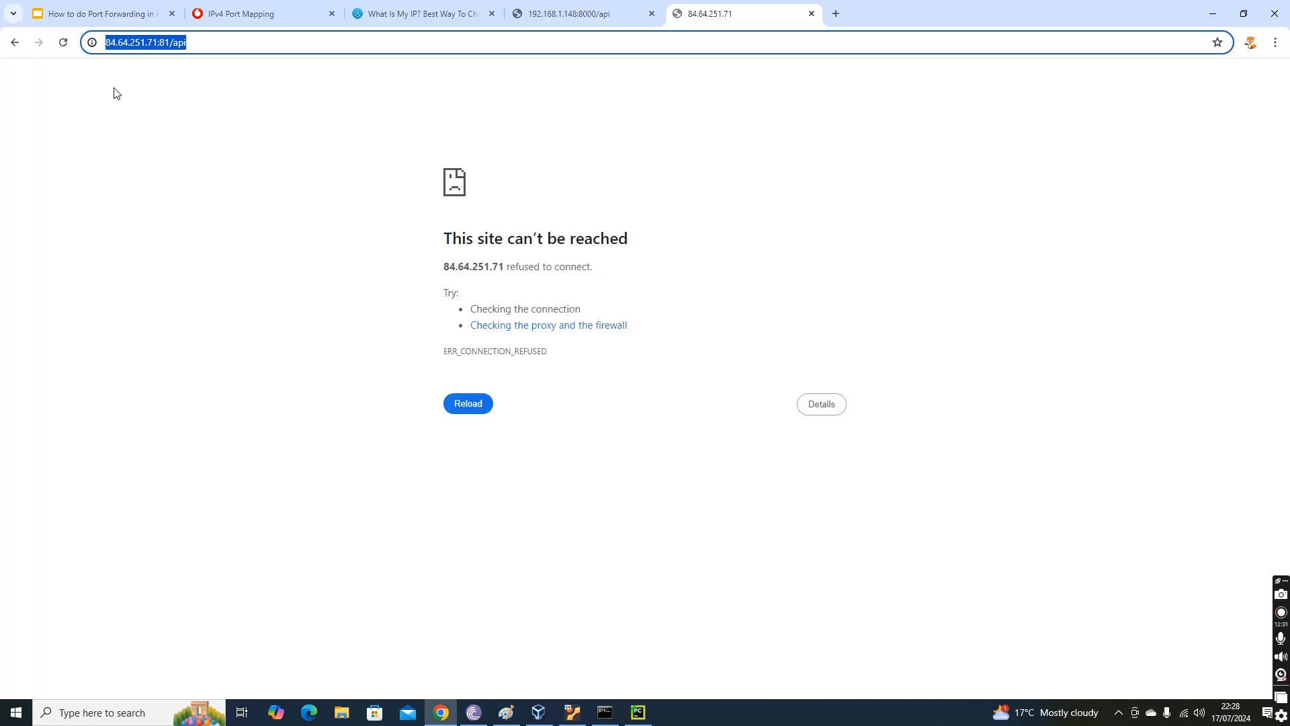
click(254, 46)
click(568, 13)
click(442, 11)
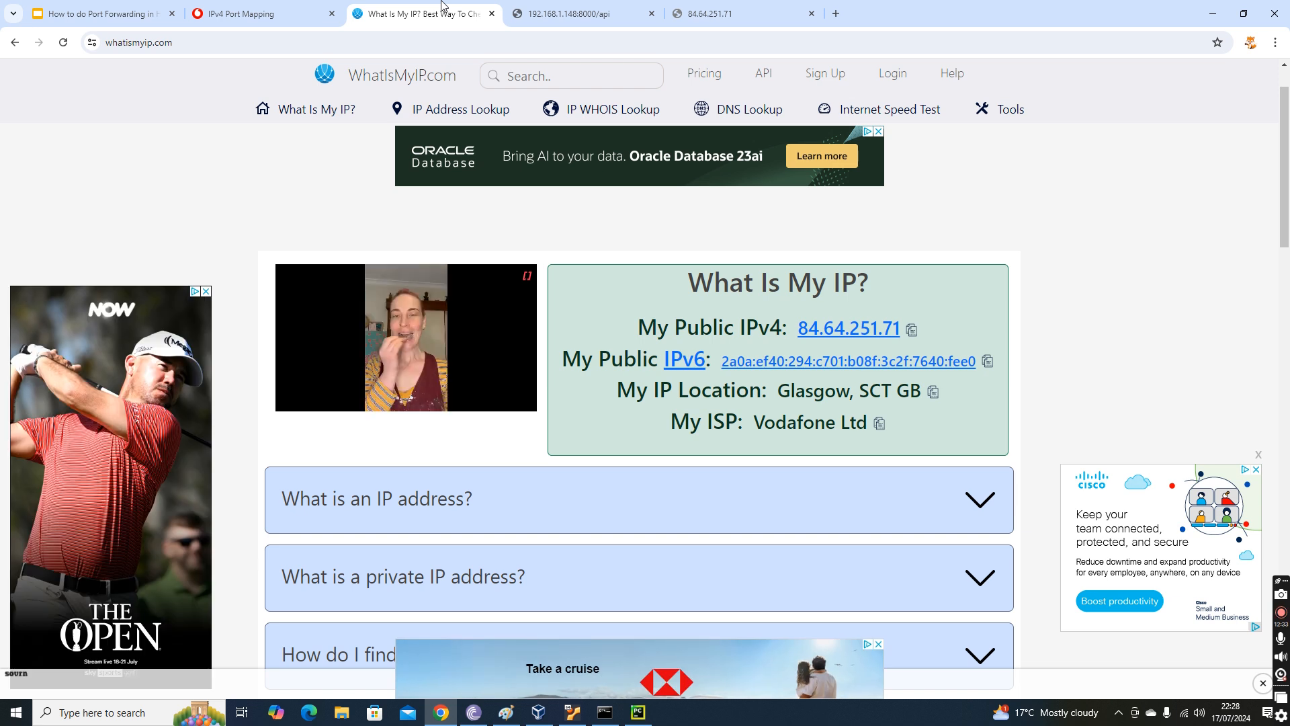
Remove port 81 from the public API address and load the /api path again.
click(693, 15)
drag(161, 39, 361, 41)
key(BackSpace)
key(BackSpace)
text(/api)
key(Return)
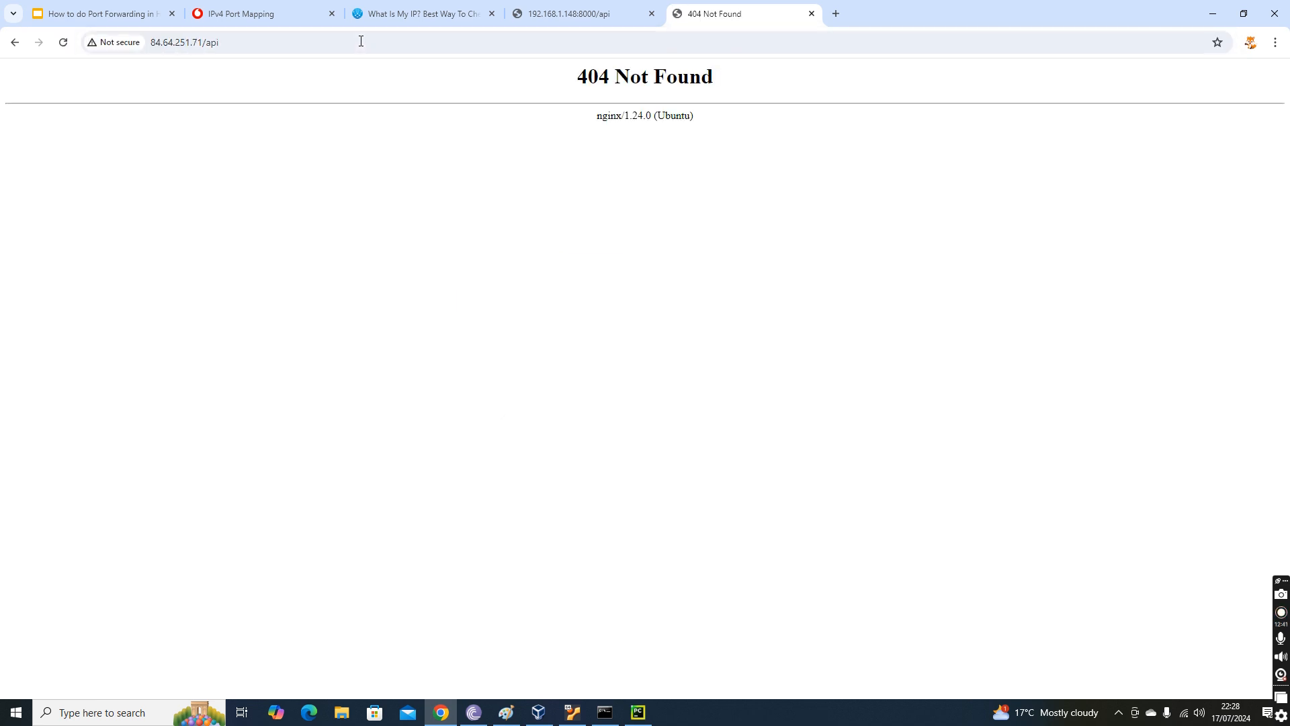
Recheck the local API page, the Flask run output and the computer's IPv4 address in Command Prompt.
click(576, 9)
key(alt+Tab)
key(alt+Tab)
key(alt+Tab)
click(443, 712)
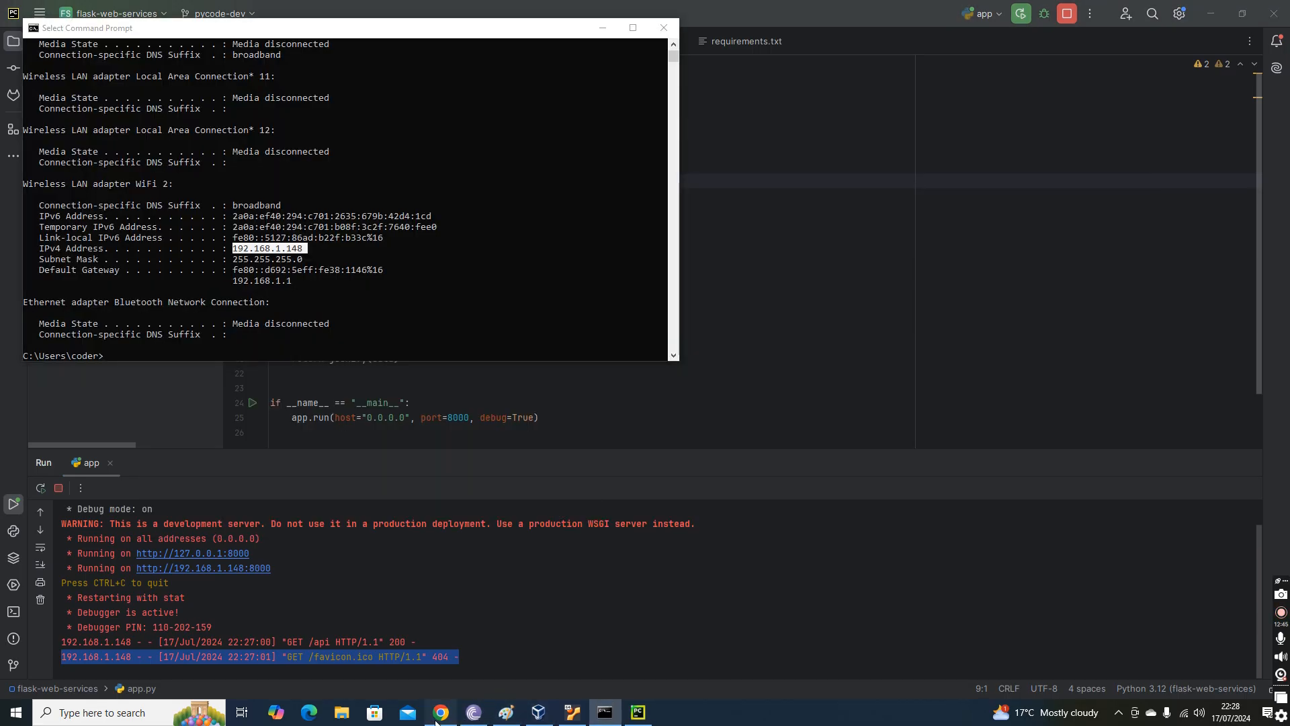
Return to the router's IPv4 port mapping page and try to apply the static mappings, including Python01.
click(292, 16)
scroll(737, 242, up, 2)
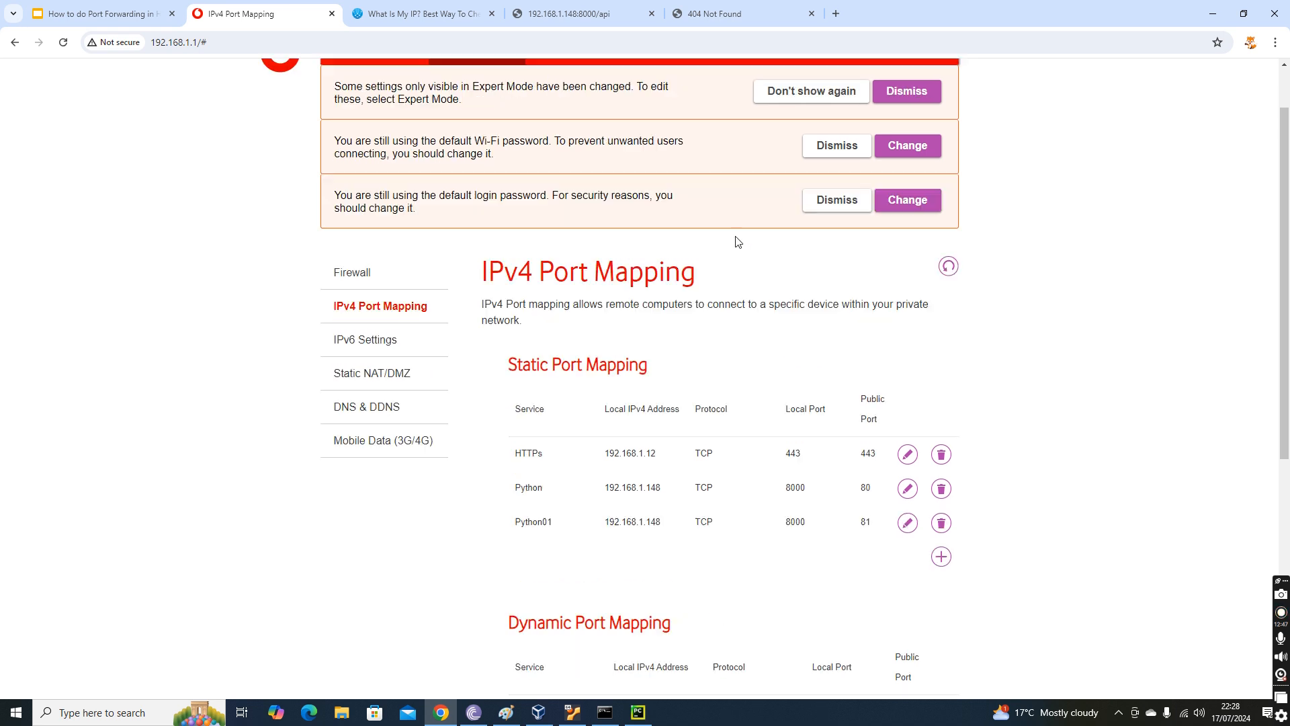
scroll(598, 242, down, 7)
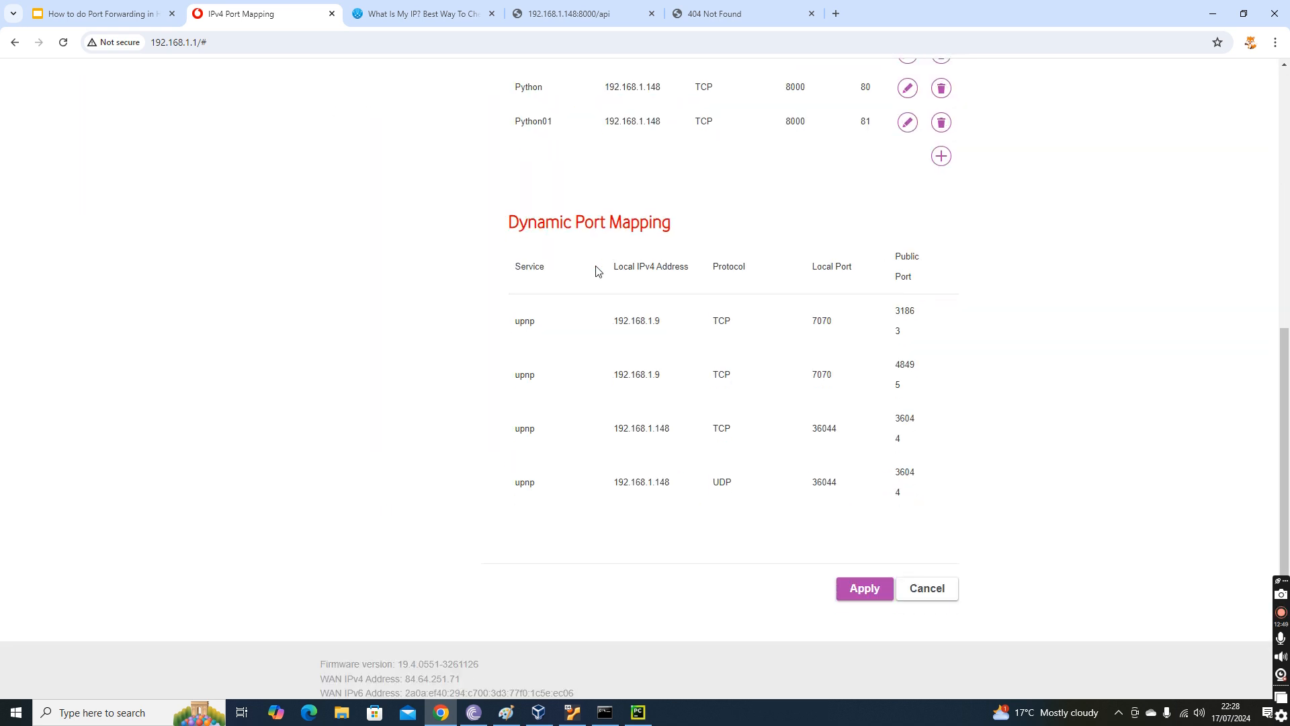
click(858, 577)
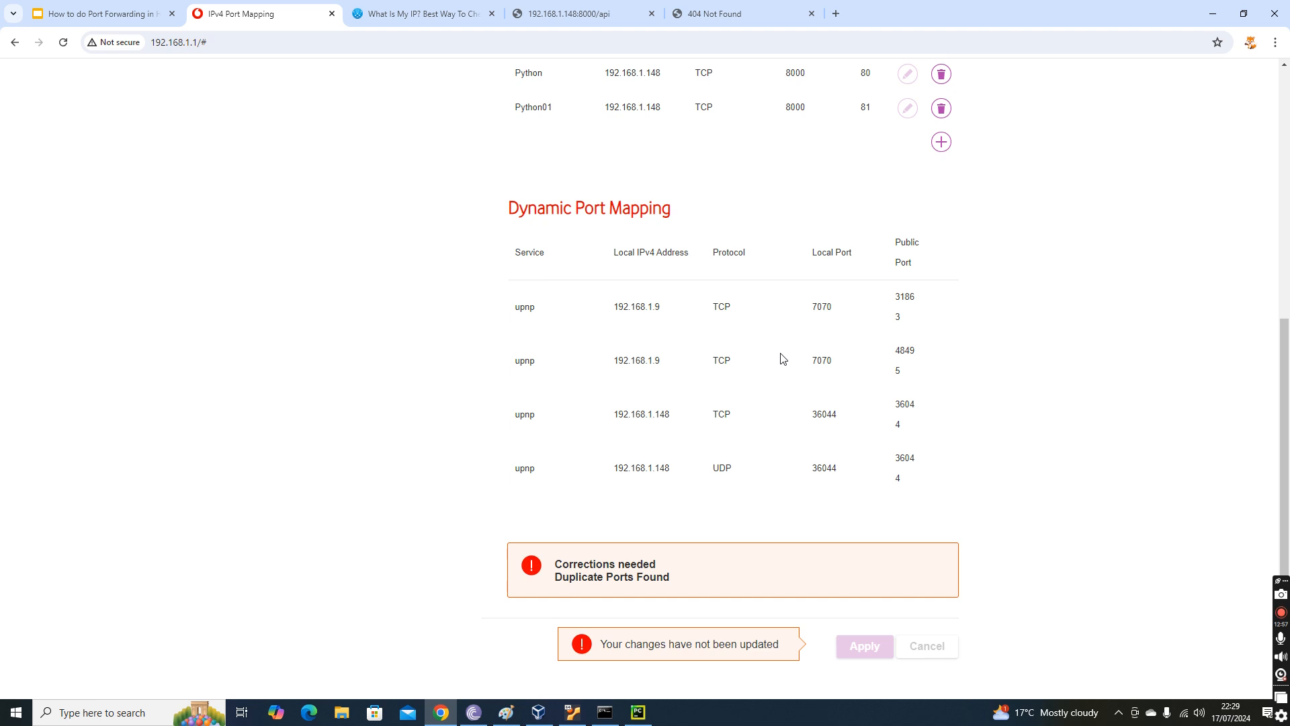
Review the static mappings for duplicate ports and delete the Python01 mapping.
scroll(782, 359, up, 6)
scroll(781, 359, down, 5)
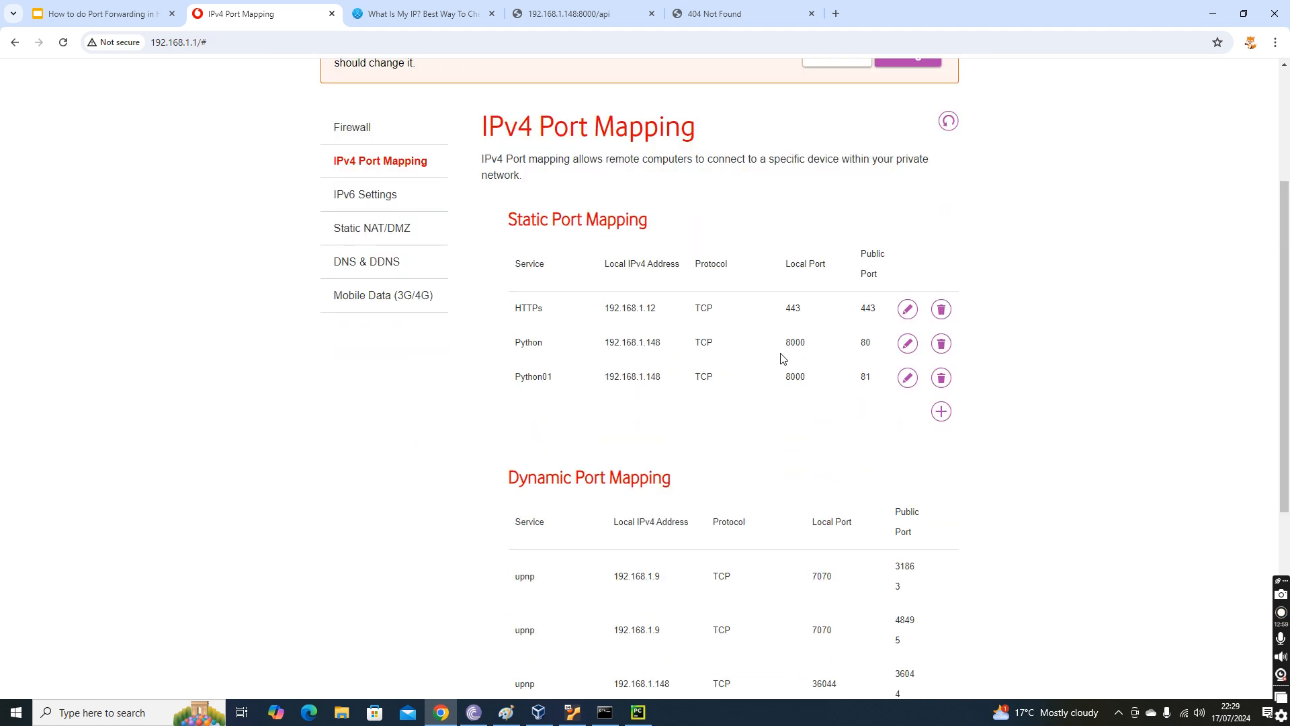
scroll(781, 358, up, 3)
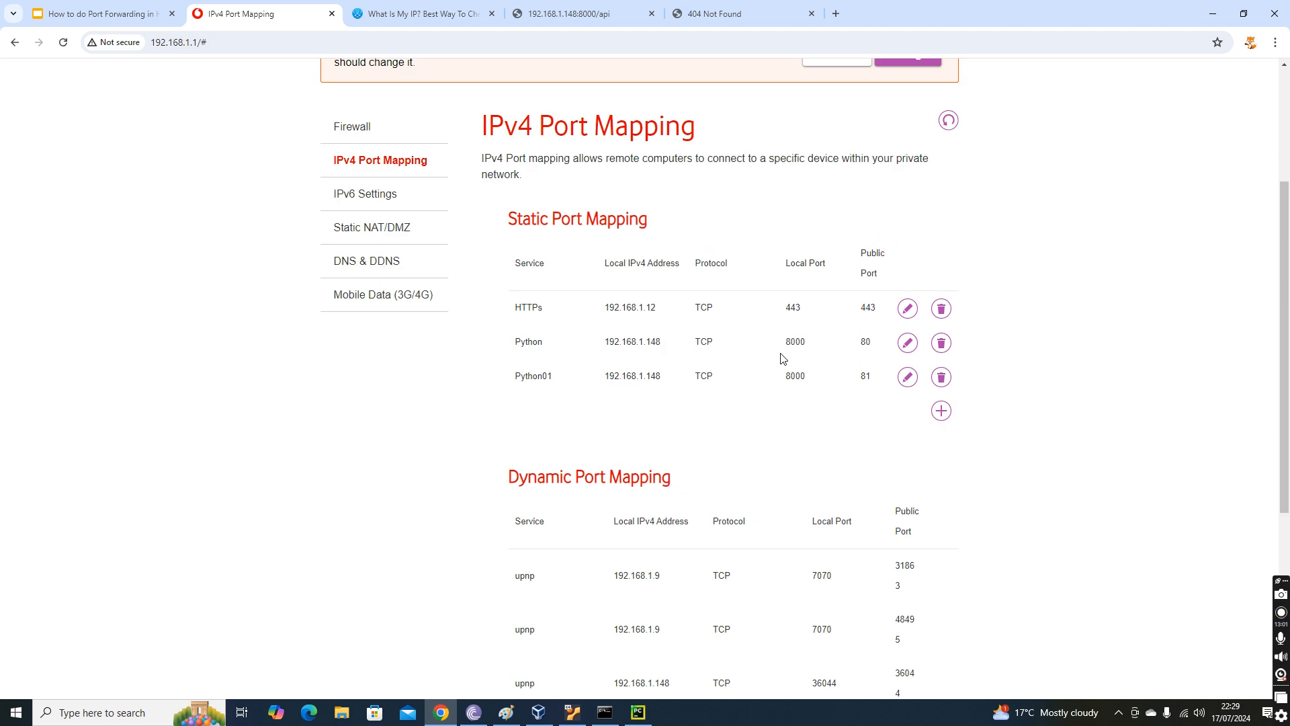
scroll(782, 359, down, 5)
scroll(781, 359, up, 6)
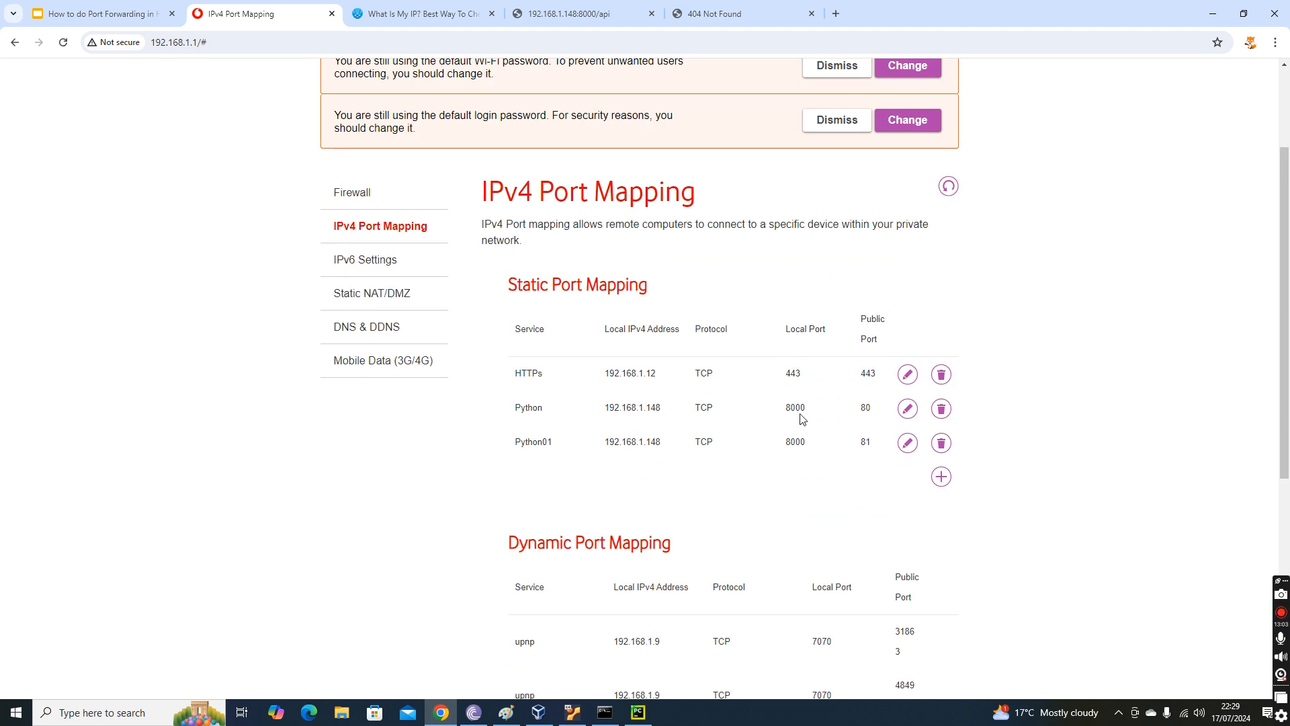
click(907, 442)
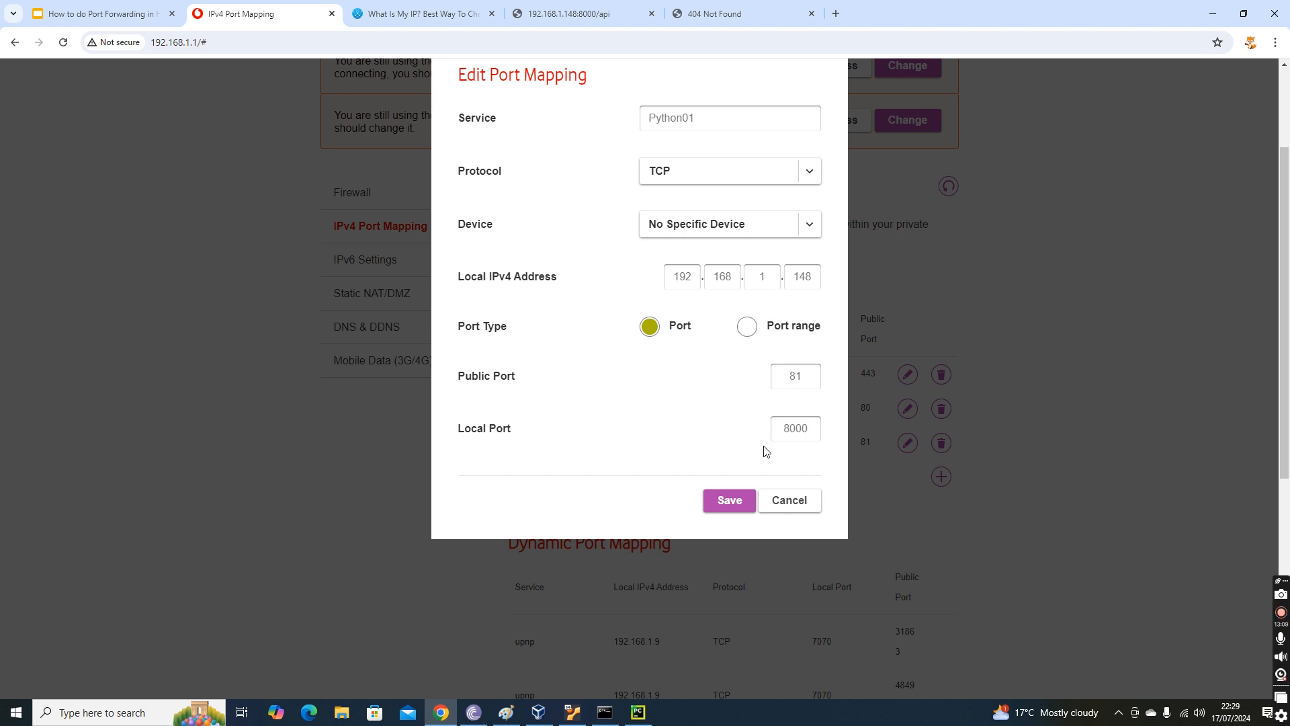
click(786, 499)
click(941, 442)
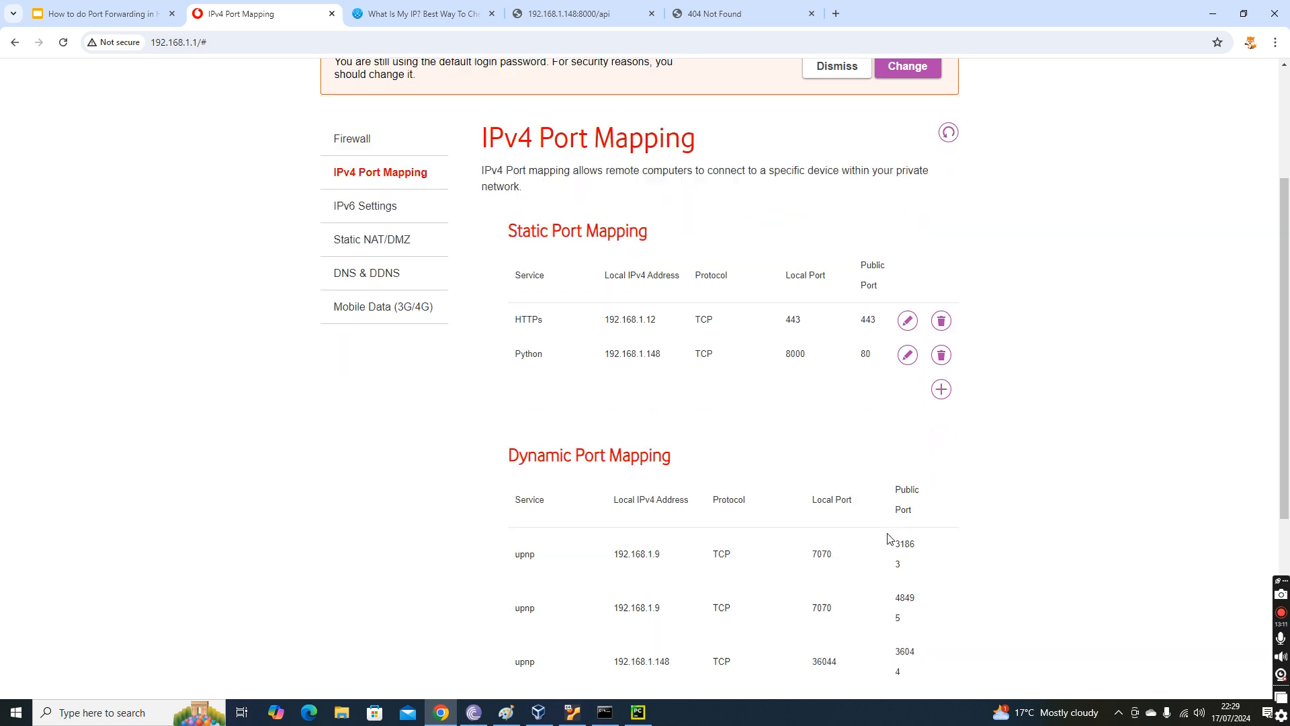
Apply the static port mapping changes on the router.
scroll(888, 538, down, 4)
click(865, 588)
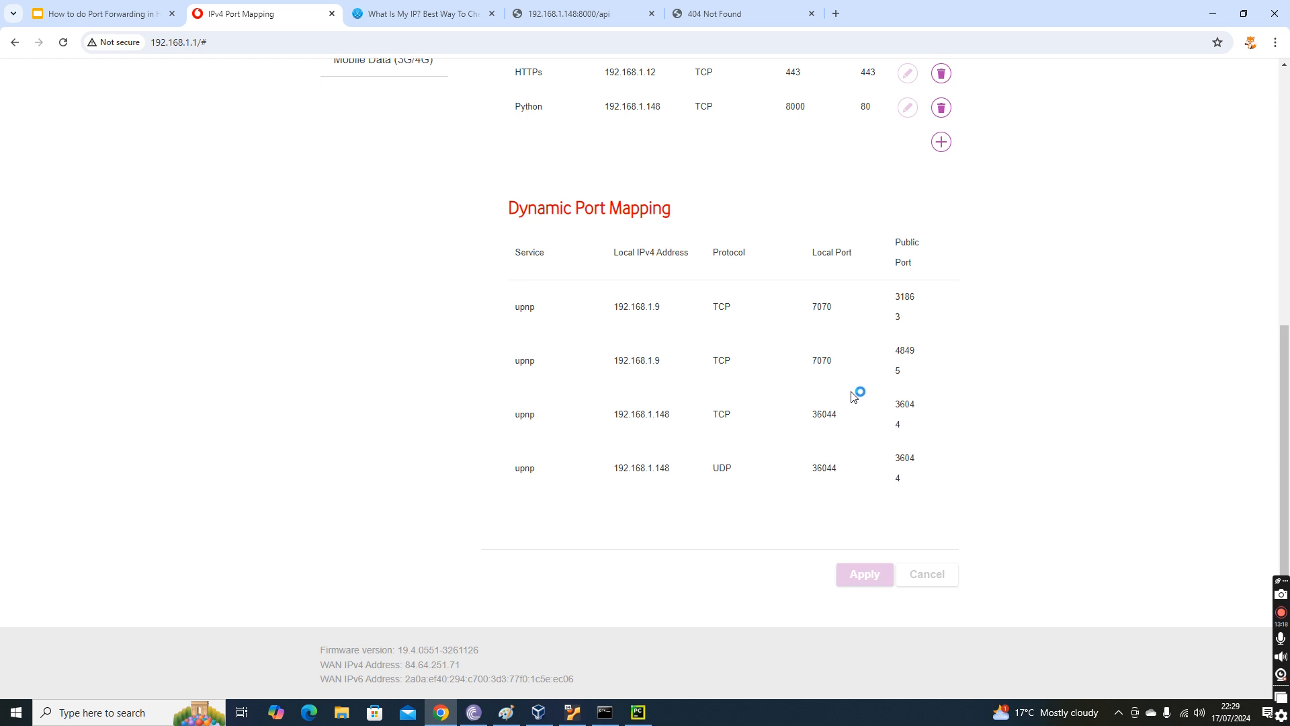
scroll(854, 396, up, 5)
scroll(852, 396, down, 5)
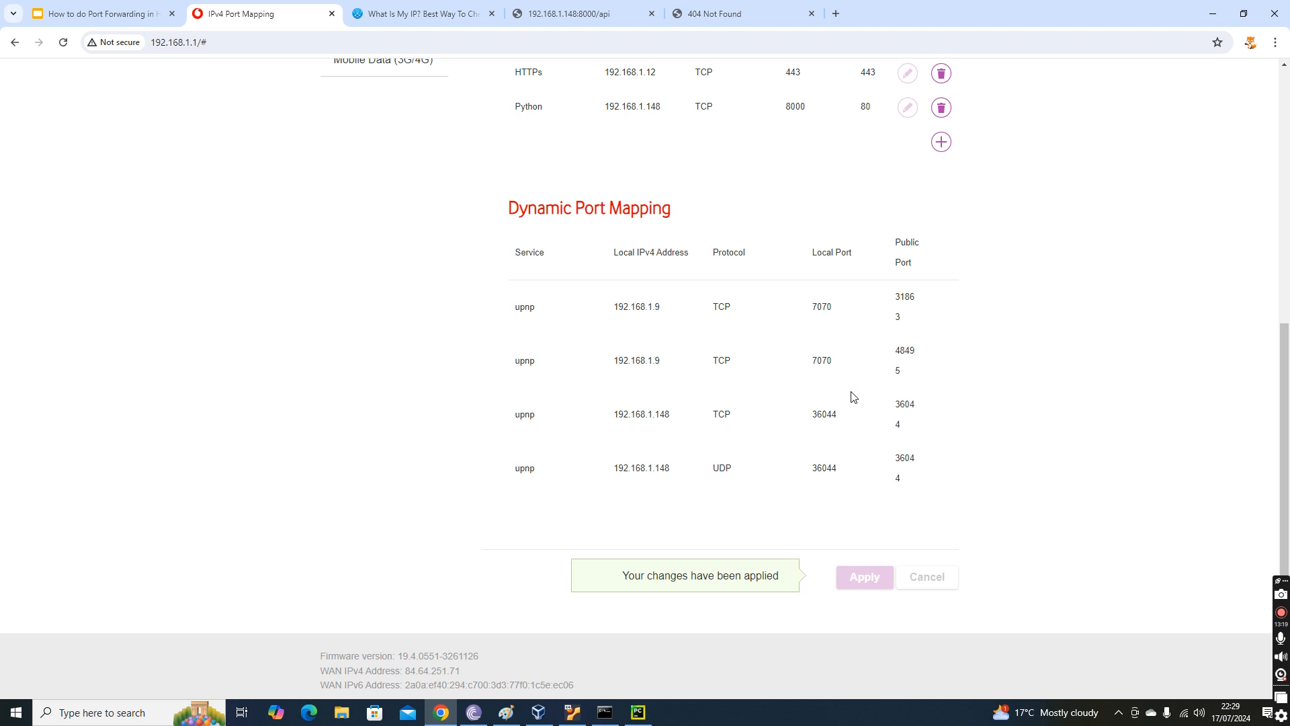
Reload 84.64.251.71/api on the public IP address and examine the API response.
click(655, 12)
click(679, 13)
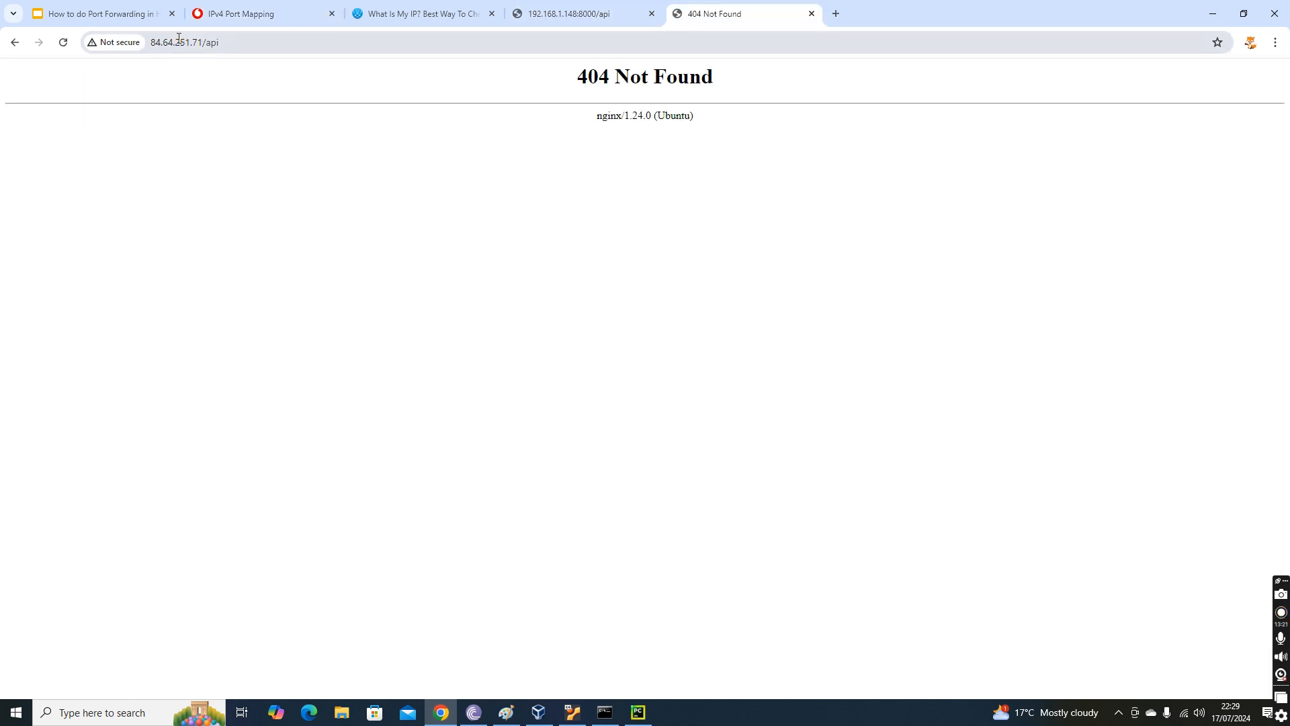
drag(204, 43, 385, 35)
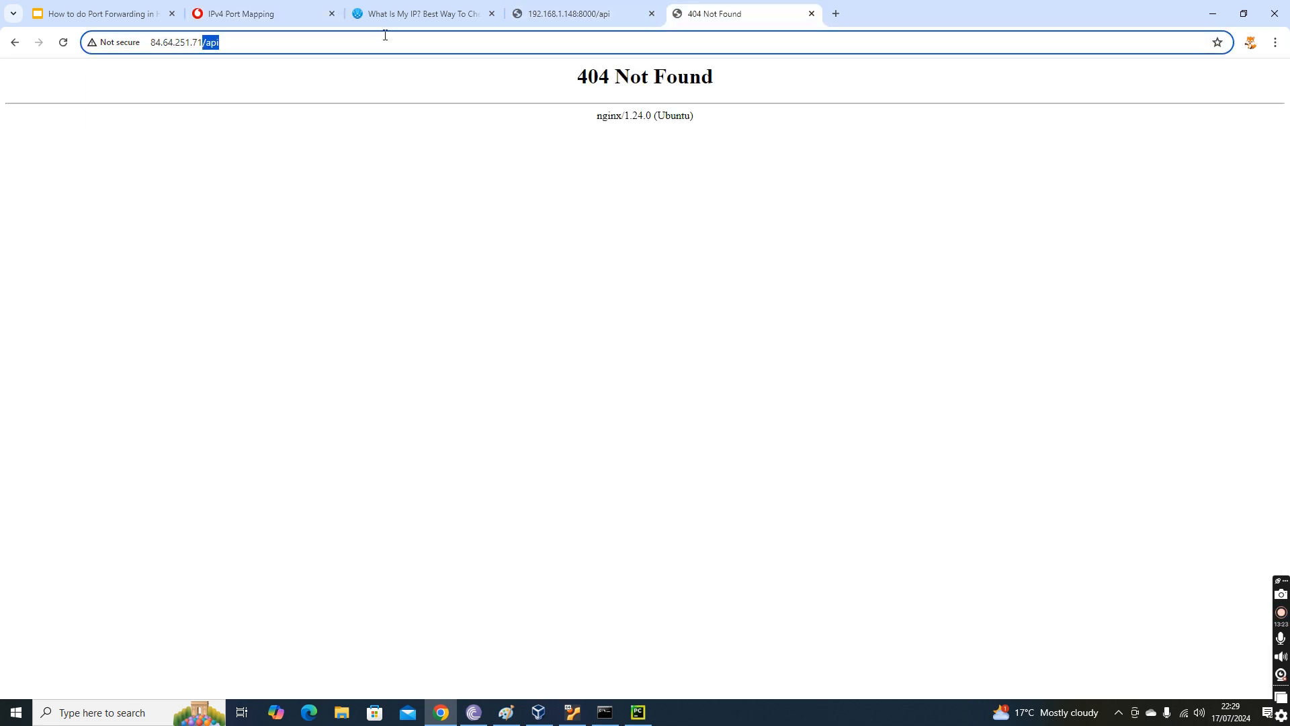
key(Return)
click(380, 41)
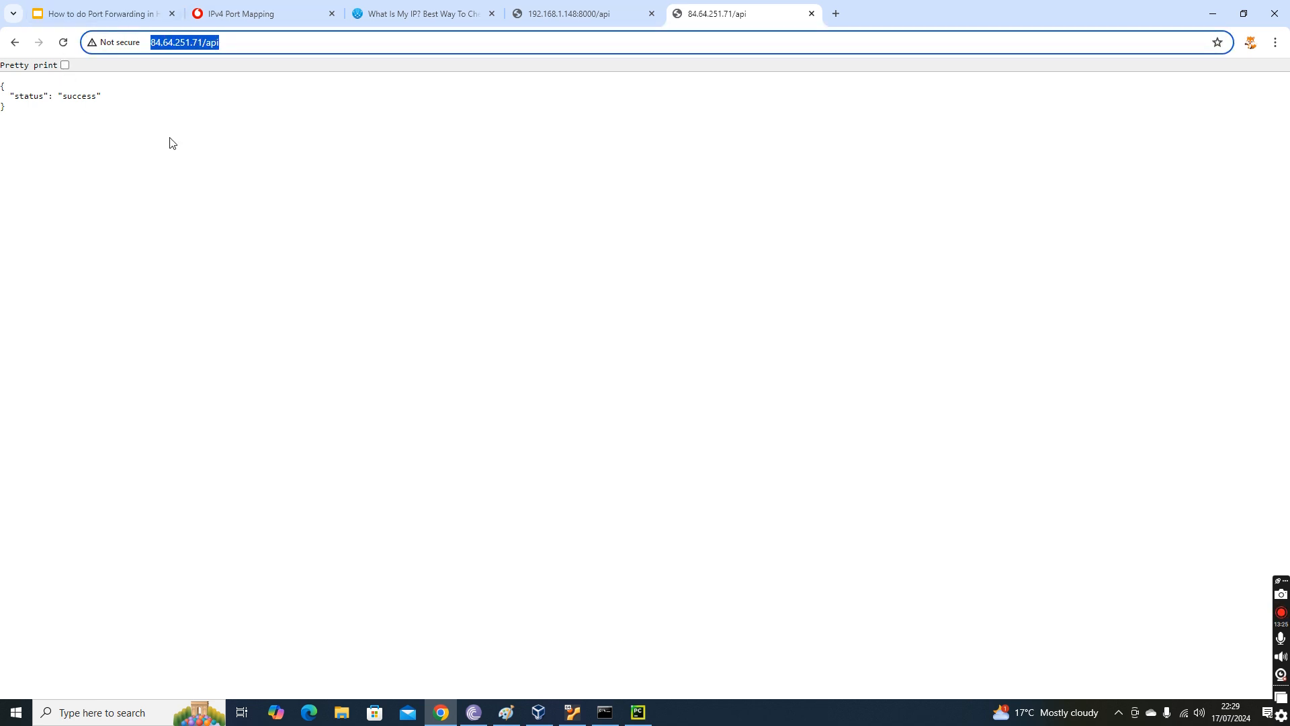
drag(2, 74, 4, 106)
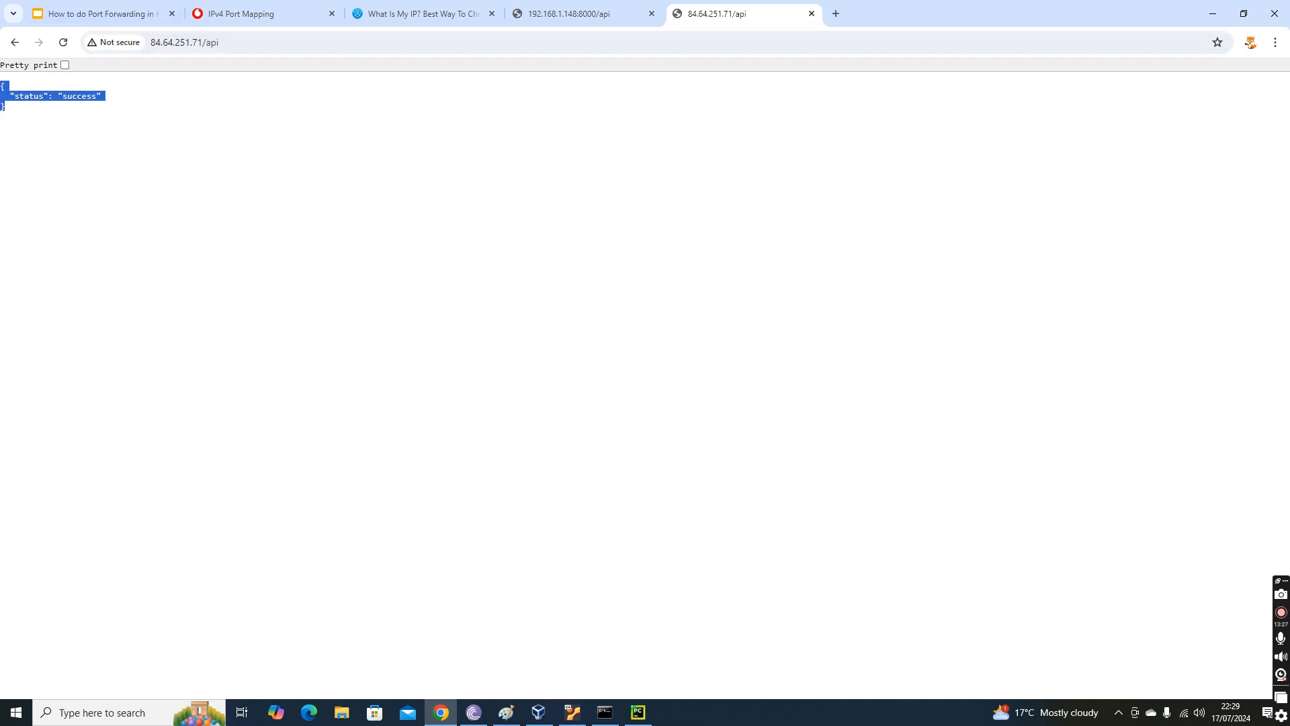
click(26, 116)
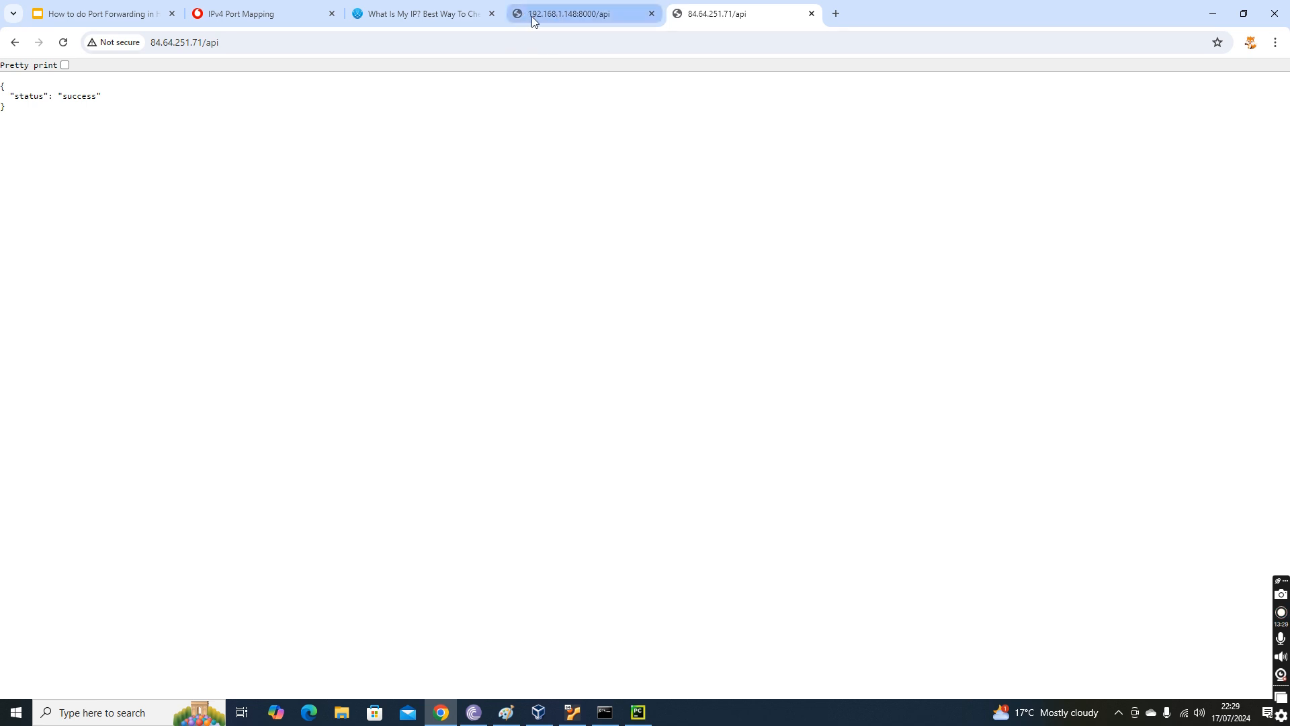
Return to the router's IPv4 port mapping page, review the static mappings and apply them again.
click(233, 41)
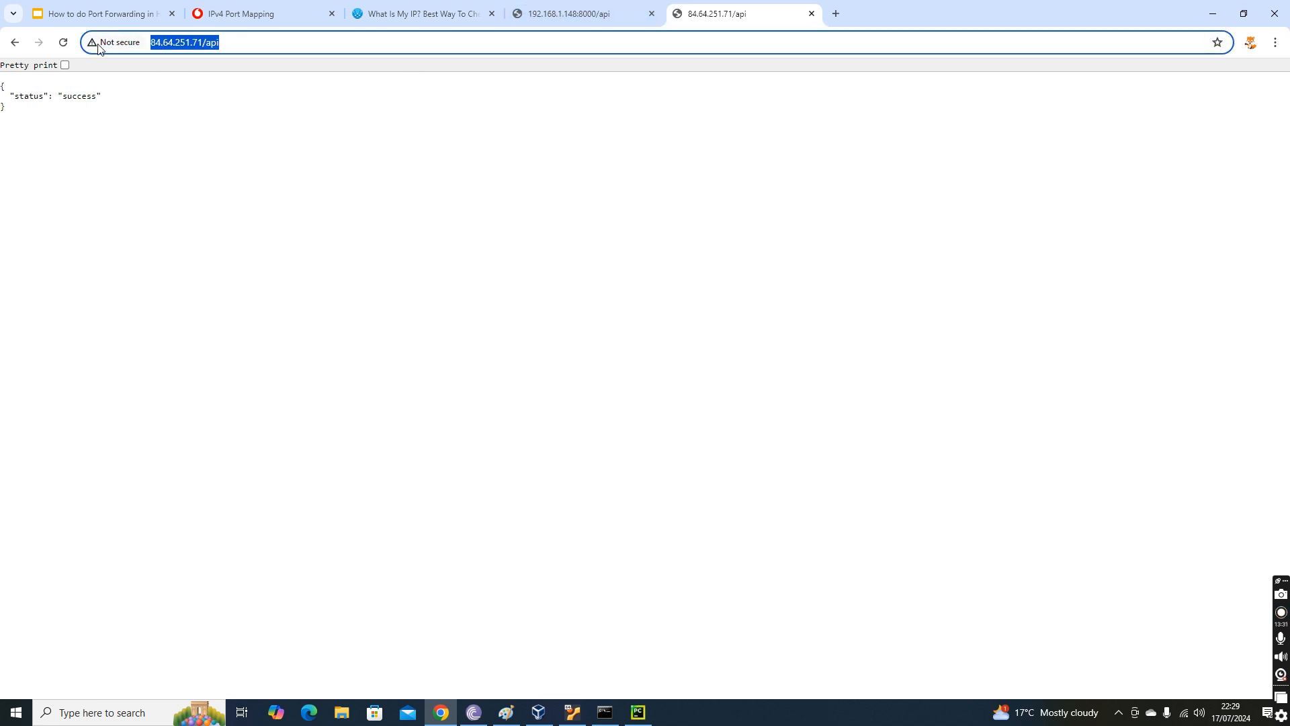
click(570, 8)
click(448, 15)
click(243, 16)
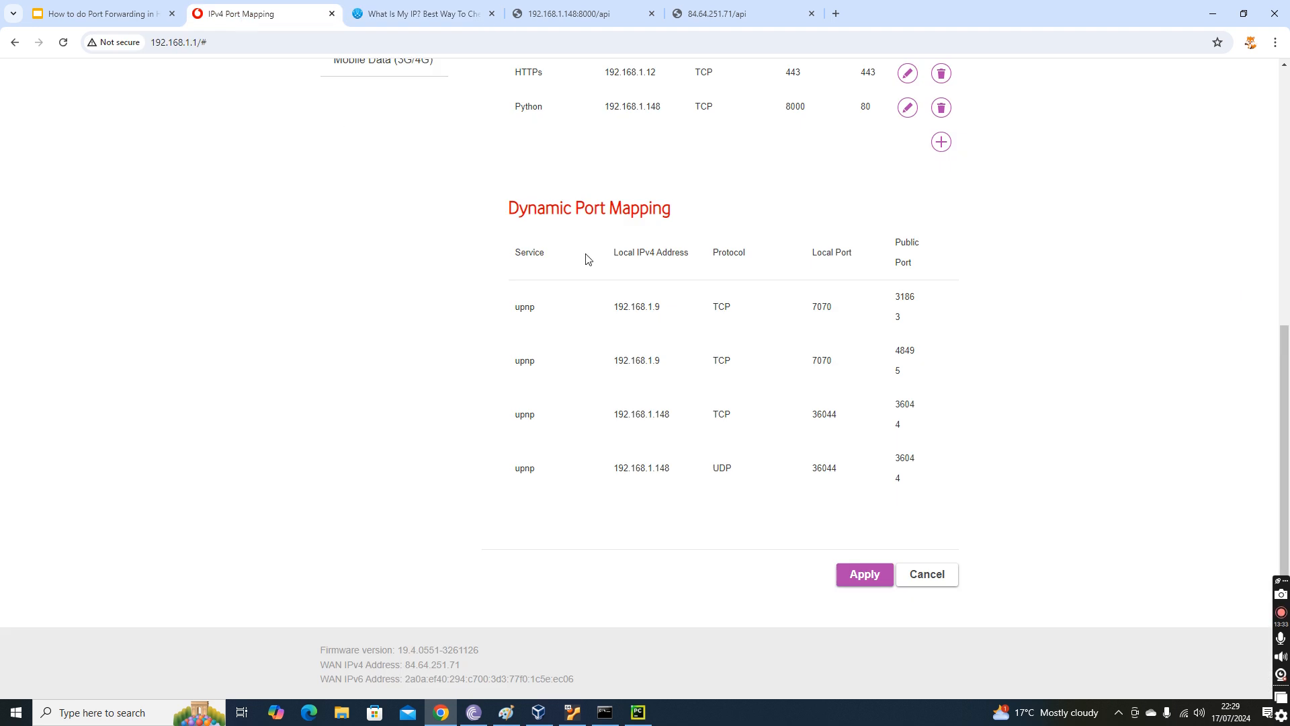
scroll(764, 336, up, 6)
scroll(941, 379, down, 5)
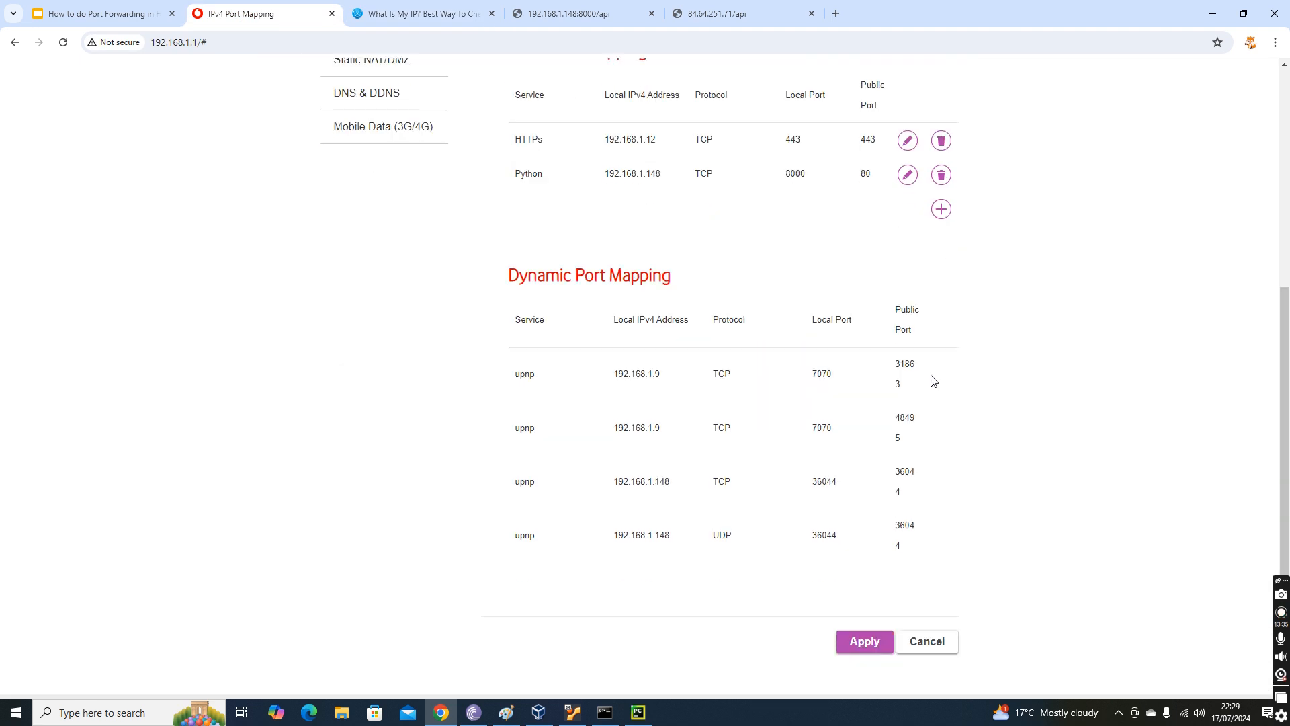
scroll(893, 565, down, 2)
click(874, 573)
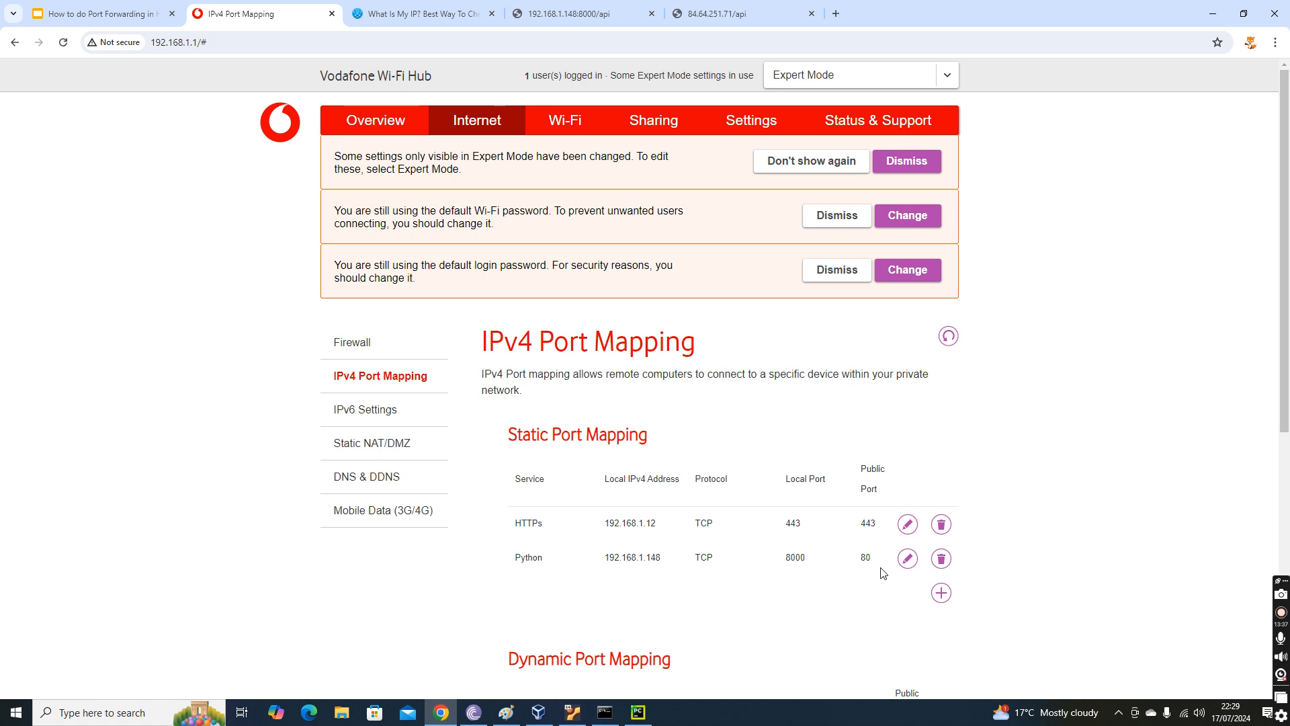
scroll(883, 572, down, 5)
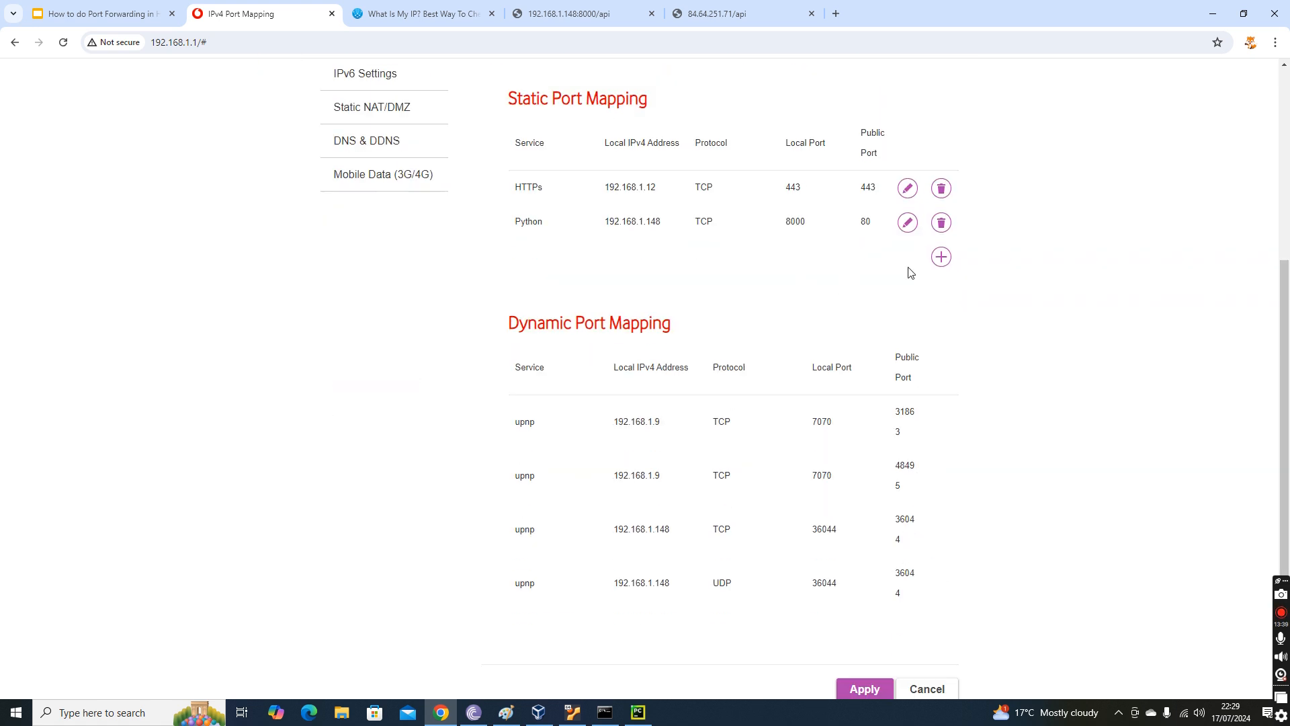
Reload the API page on both the local address and the public IP address to compare the responses.
click(717, 13)
click(265, 43)
drag(265, 43, 71, 43)
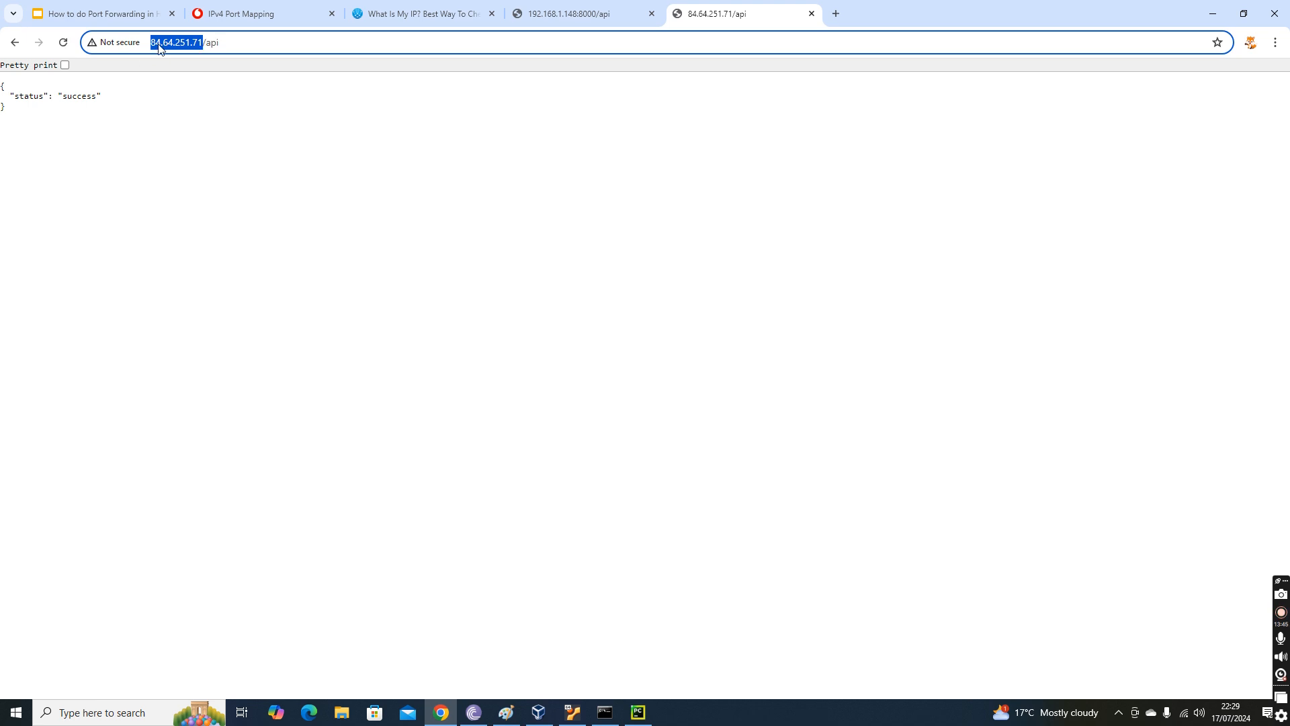
click(570, 13)
click(60, 43)
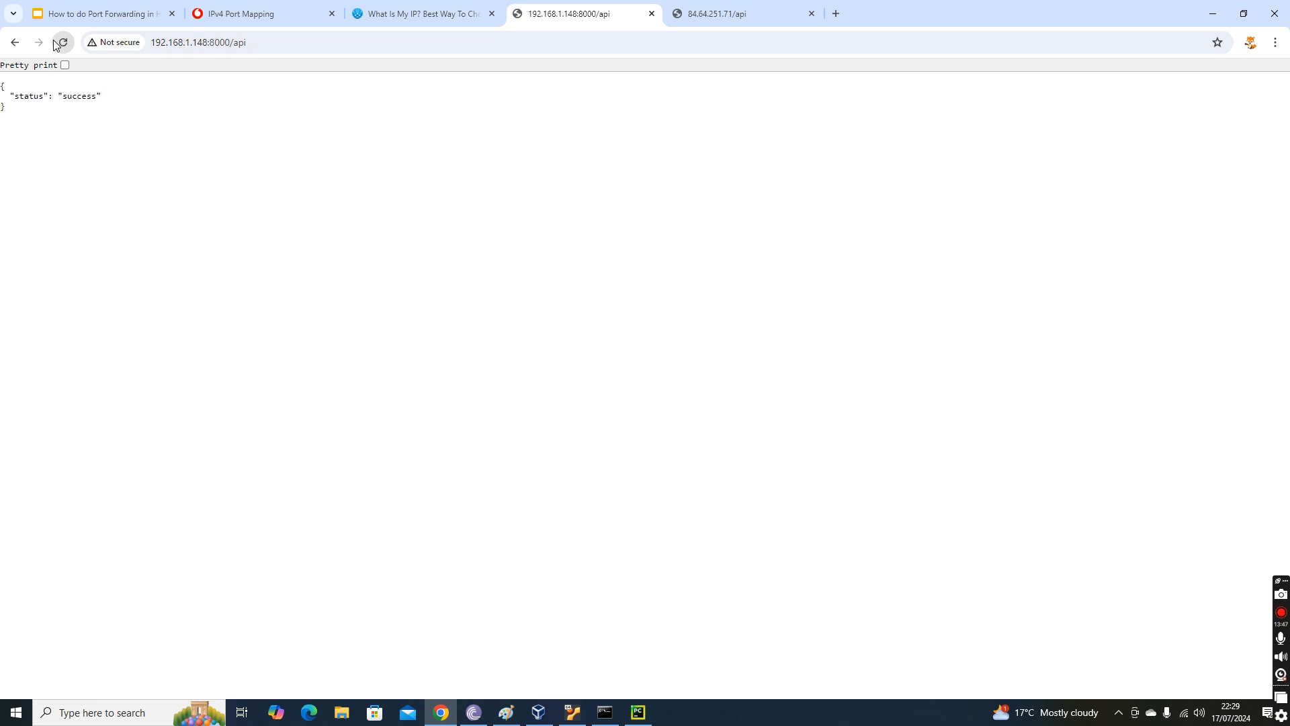
click(716, 13)
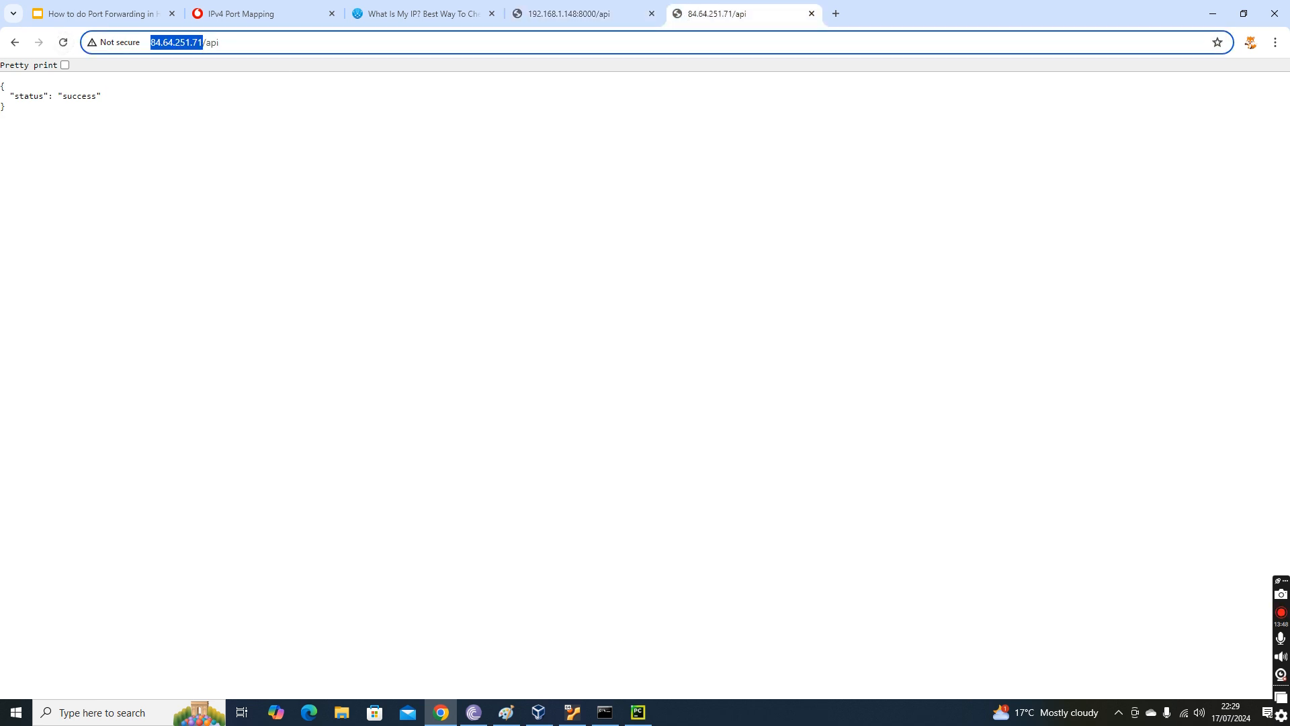
click(63, 43)
Switch to PyCharm and inspect the source IP address of the latest /api request in the Flask run output.
click(637, 712)
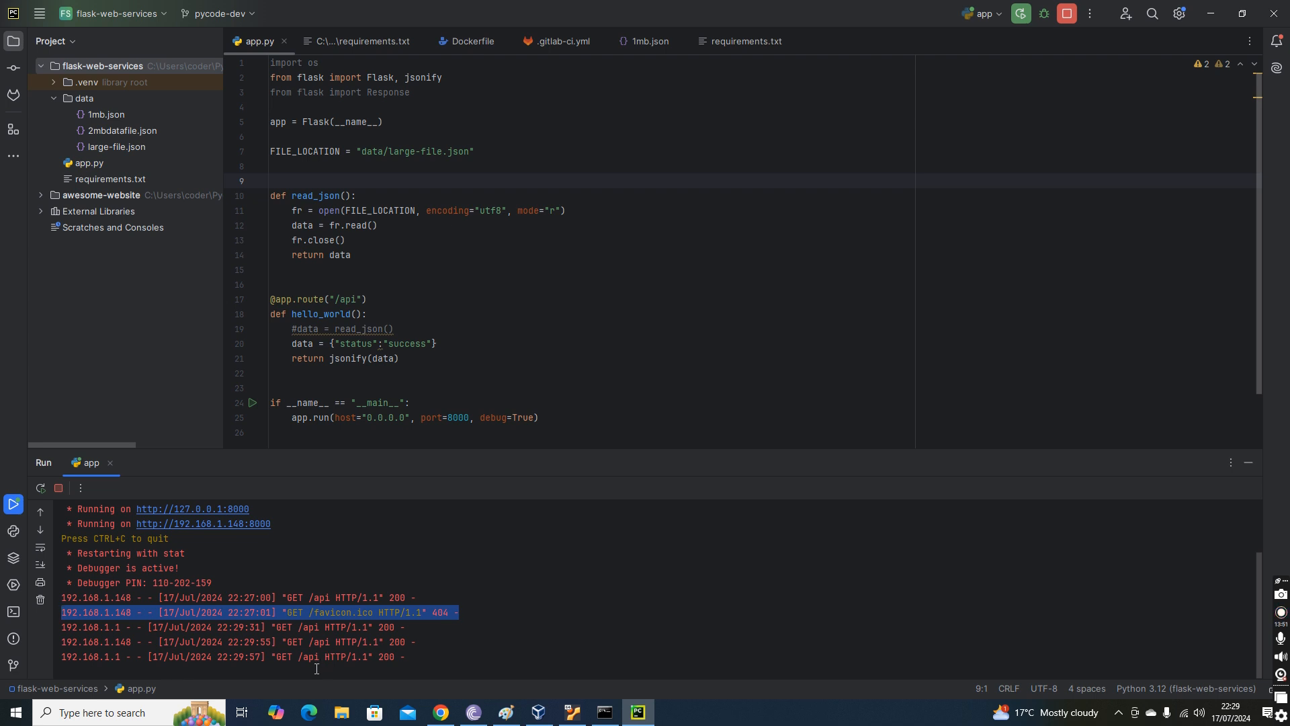
drag(448, 659, 8, 664)
click(132, 657)
drag(119, 657, 36, 664)
click(132, 659)
click(100, 661)
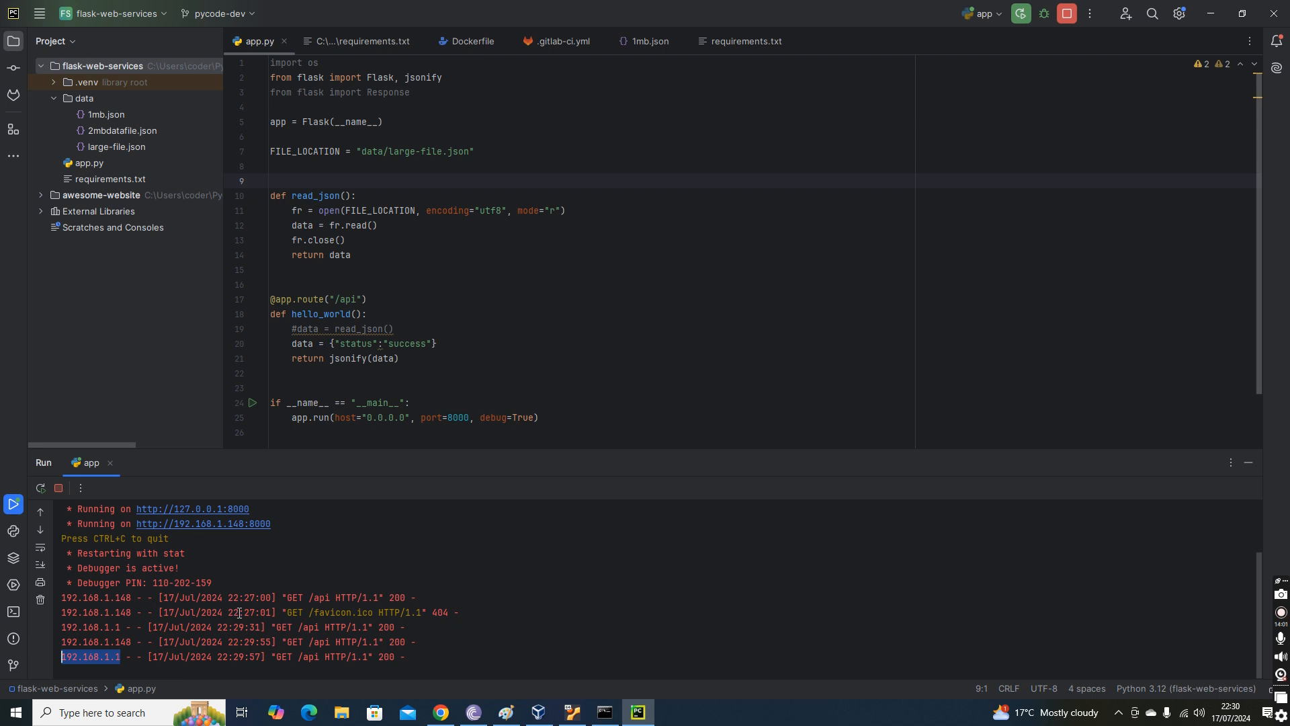
Switch back to Chrome and look over the static and dynamic mappings on the router's IPv4 port mapping page.
key(alt+Tab)
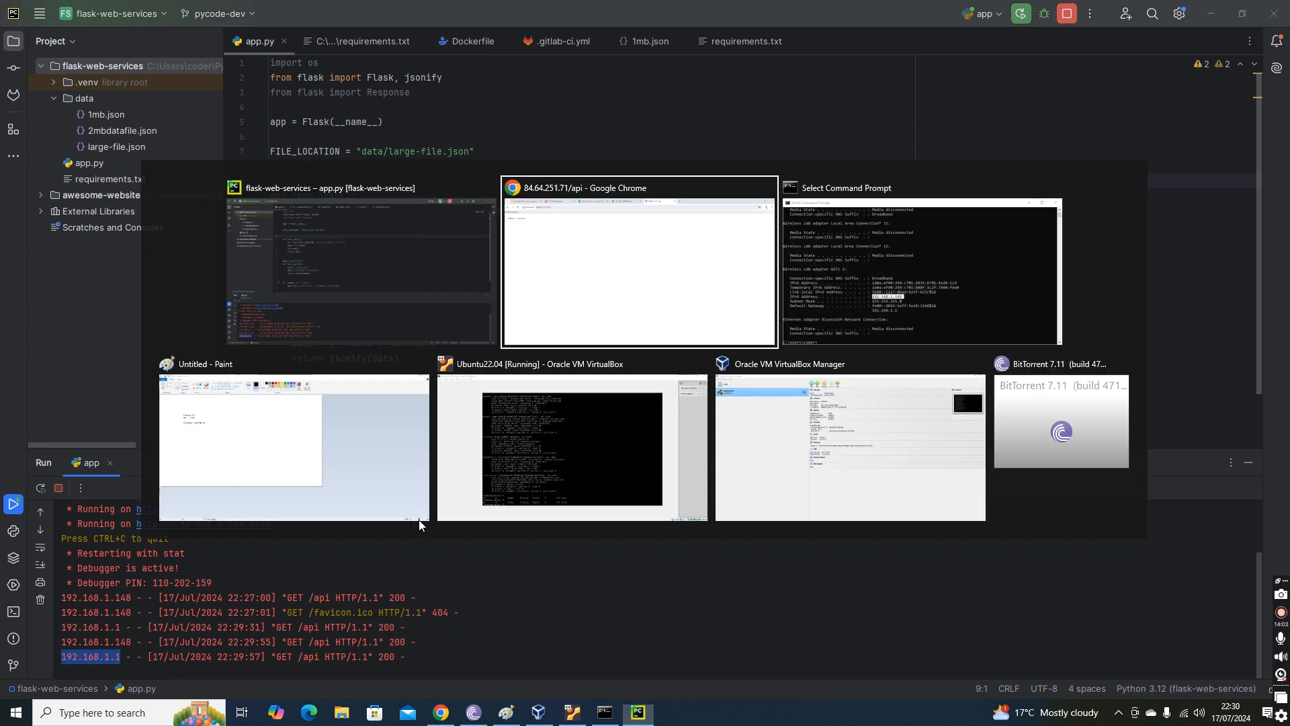
click(248, 3)
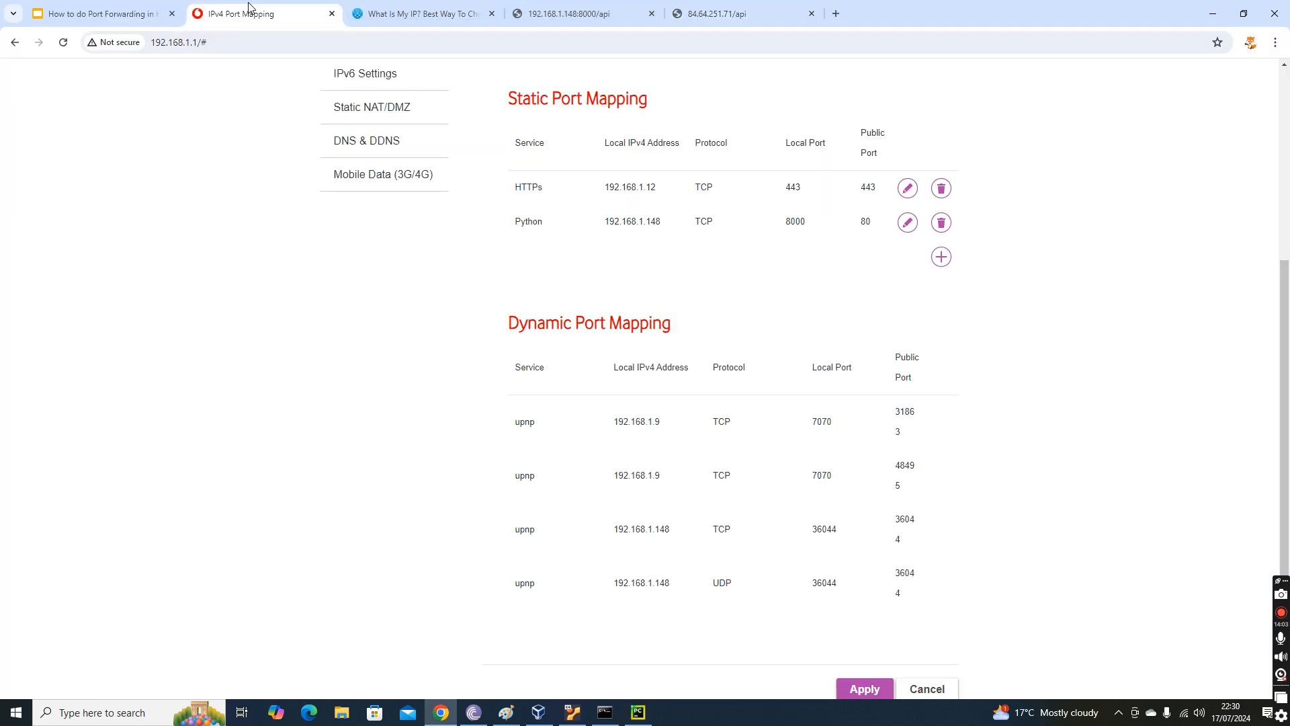
scroll(437, 372, up, 5)
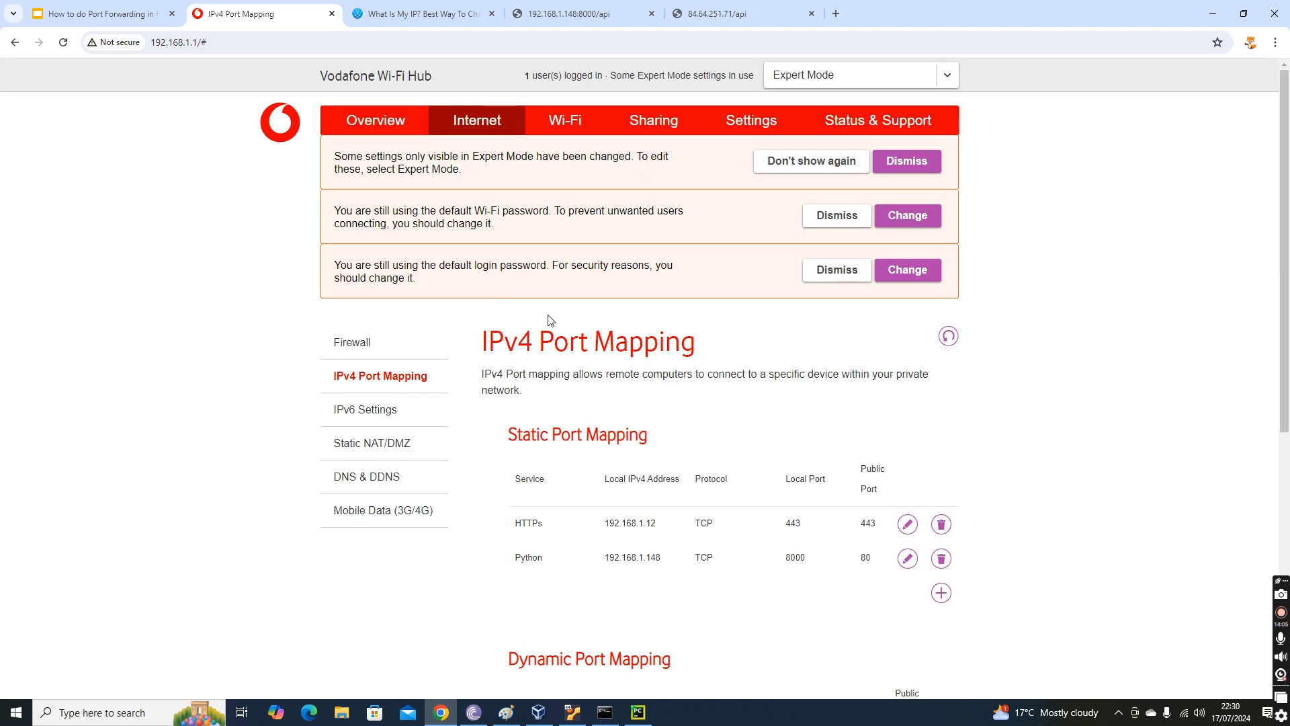
scroll(527, 360, down, 7)
scroll(430, 390, up, 3)
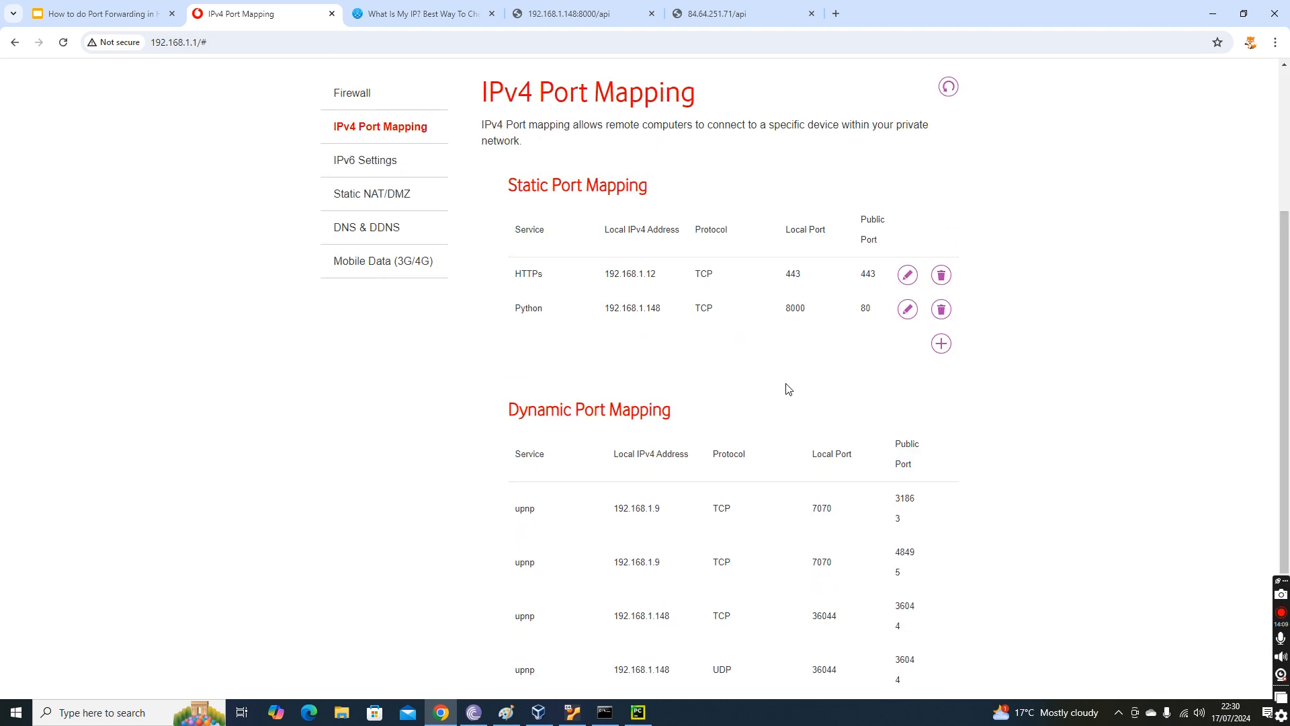
Go back to PyCharm and recheck the source address on the last line of the Flask request log.
key(alt+Tab)
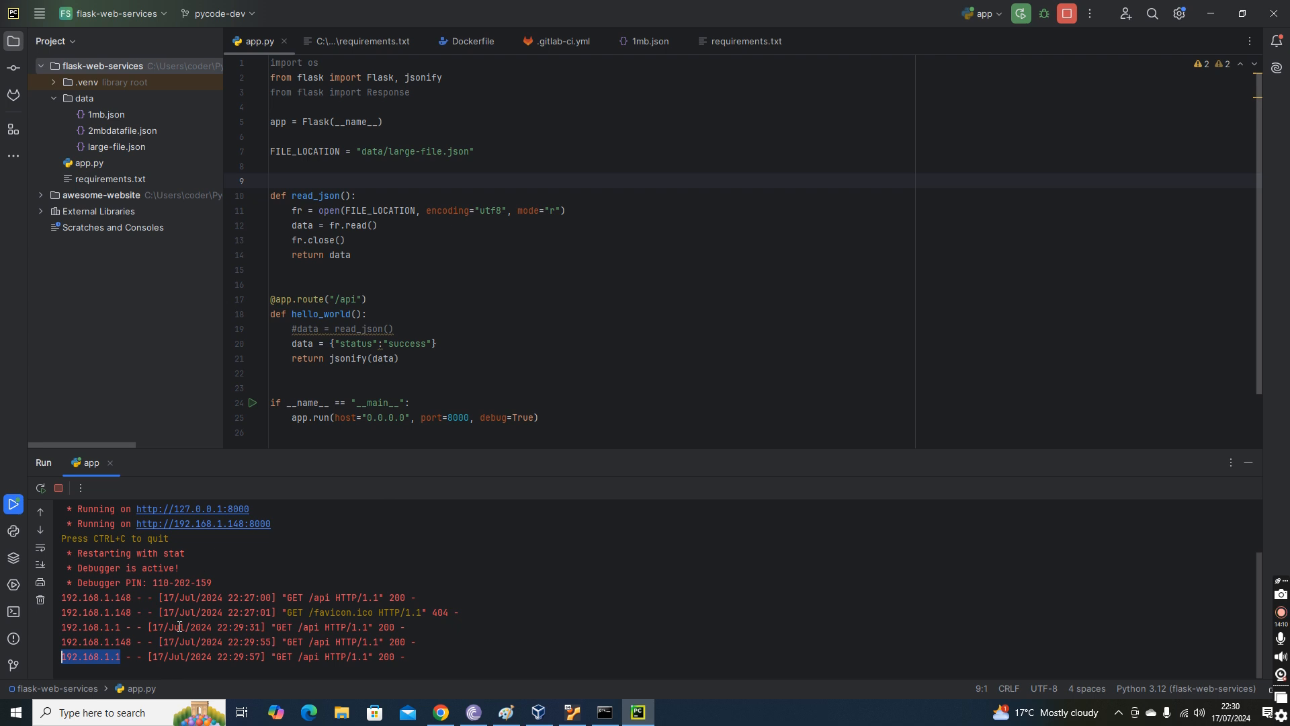
click(117, 658)
drag(119, 658, 51, 659)
Return to the router page in Chrome and examine the local address of the HTTPs static mapping.
key(alt+Tab)
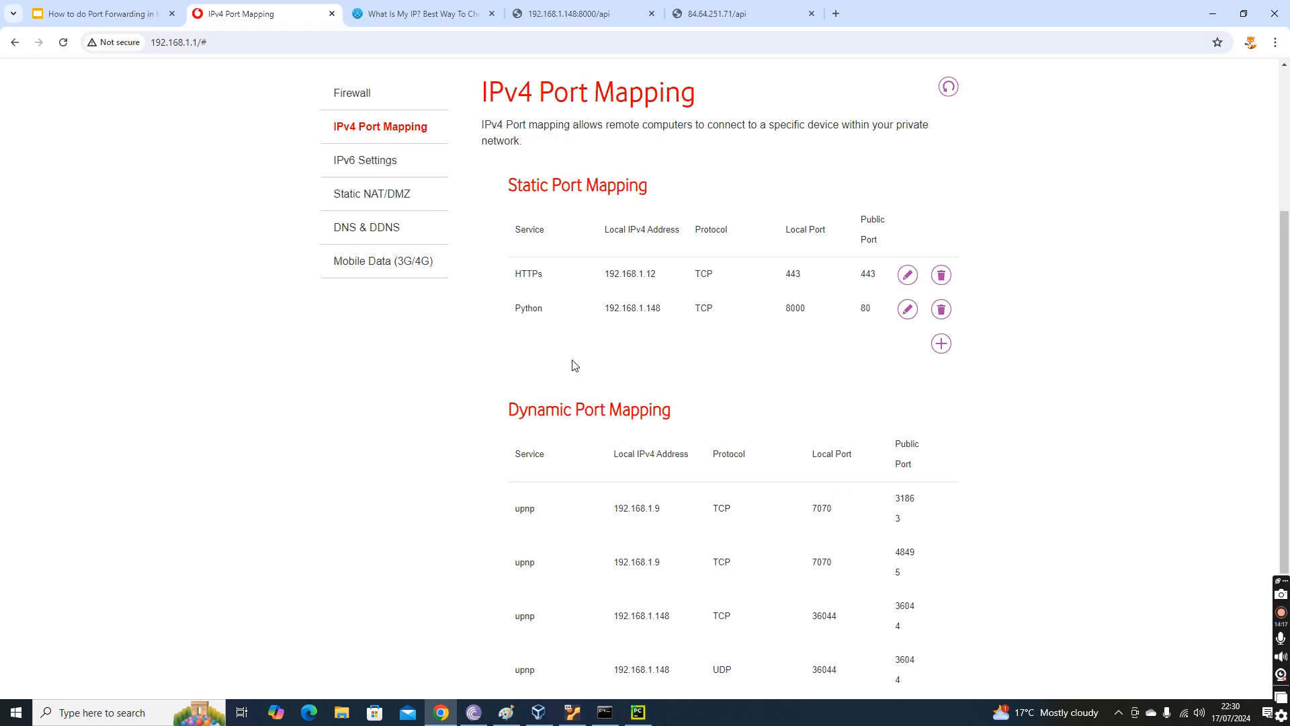
click(941, 345)
click(793, 501)
drag(612, 283, 700, 282)
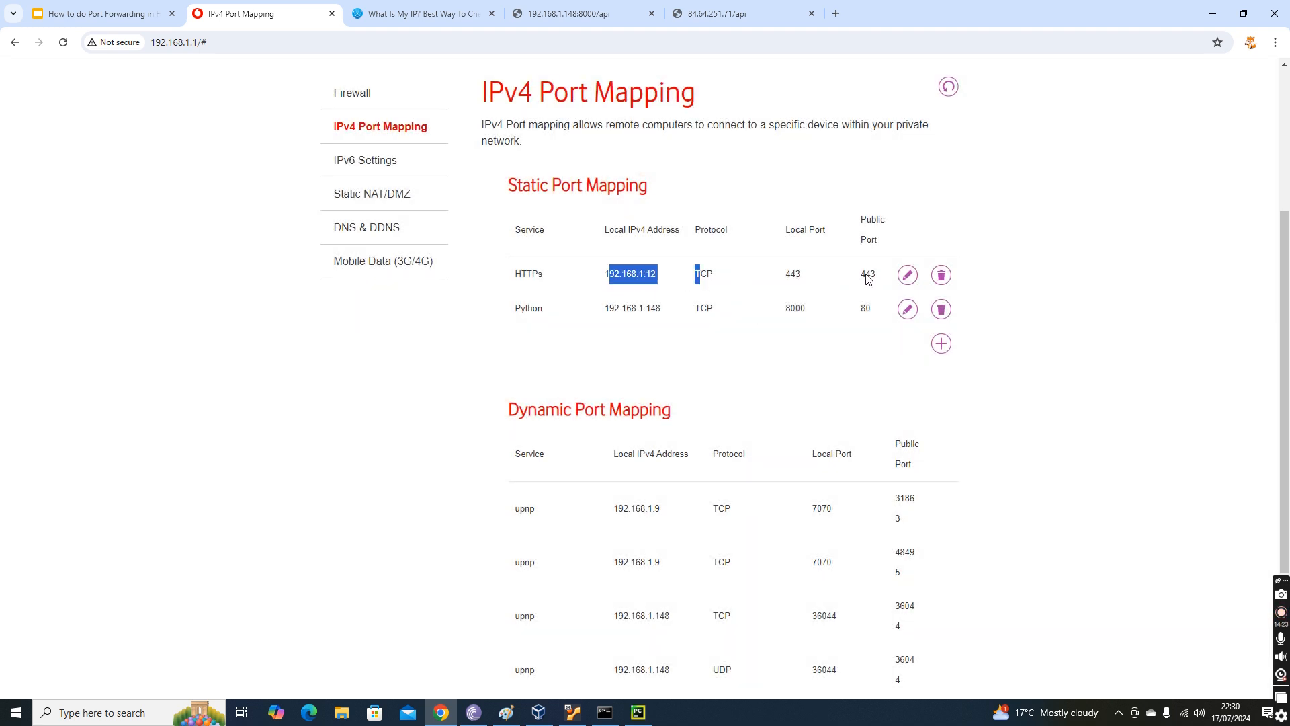
click(716, 6)
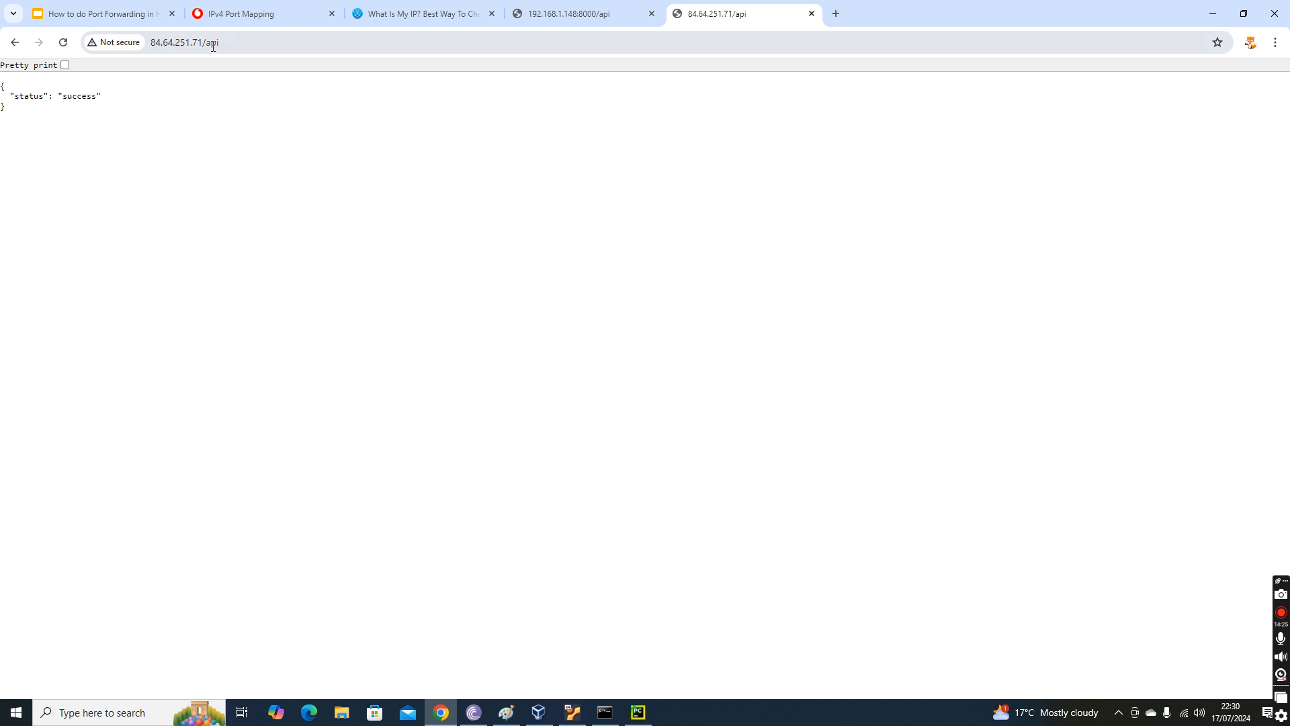
drag(203, 42, 648, 47)
key(BackSpace)
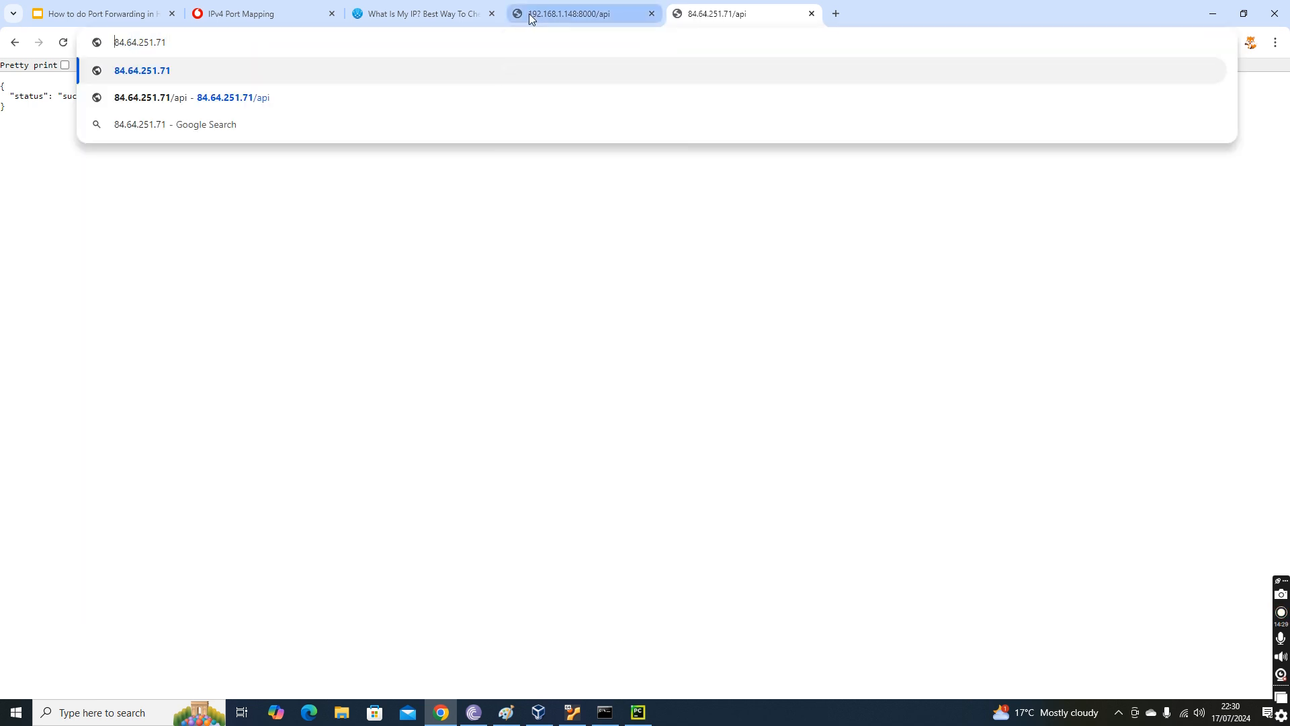
text(https)
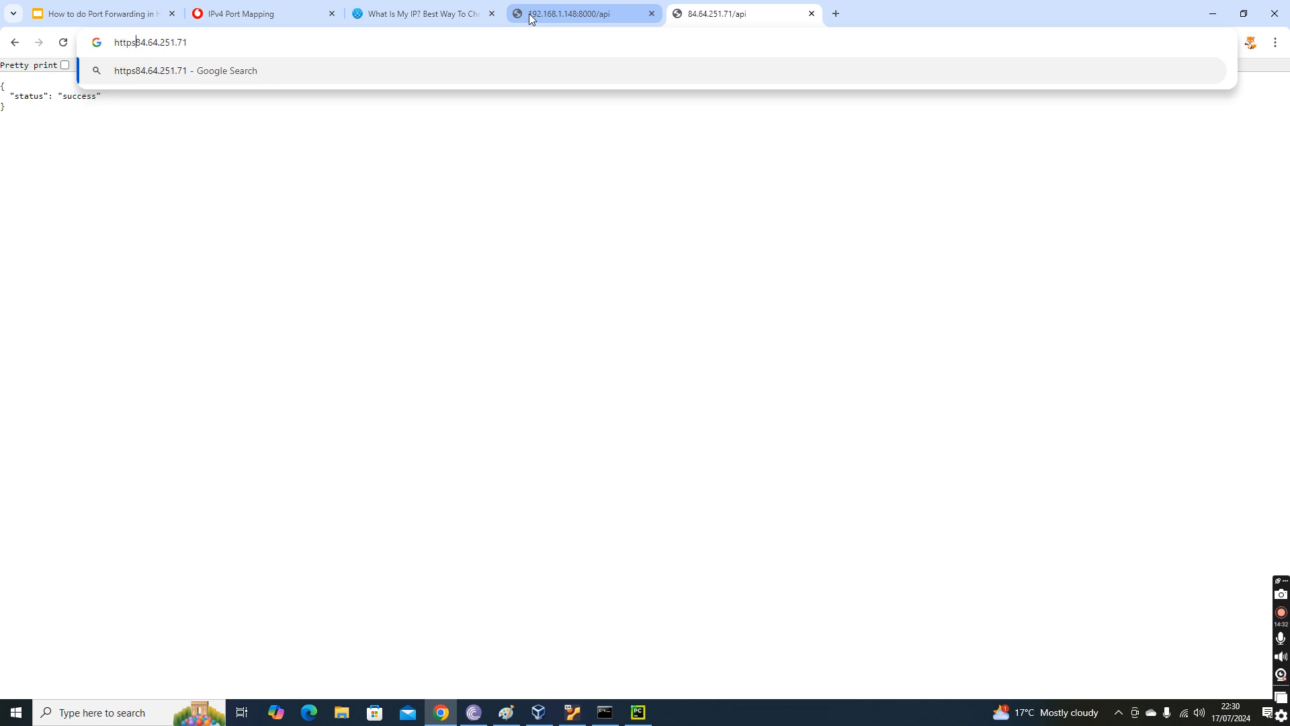
text(://)
key(Return)
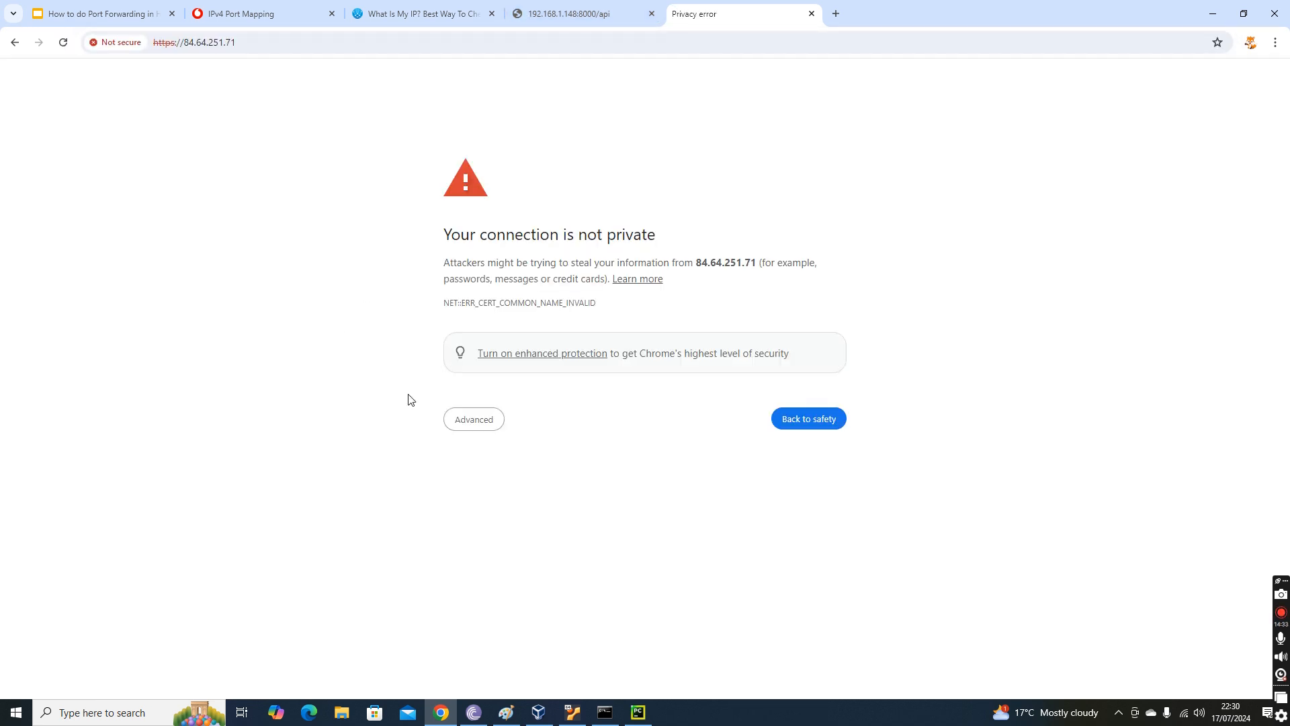
click(463, 418)
click(476, 526)
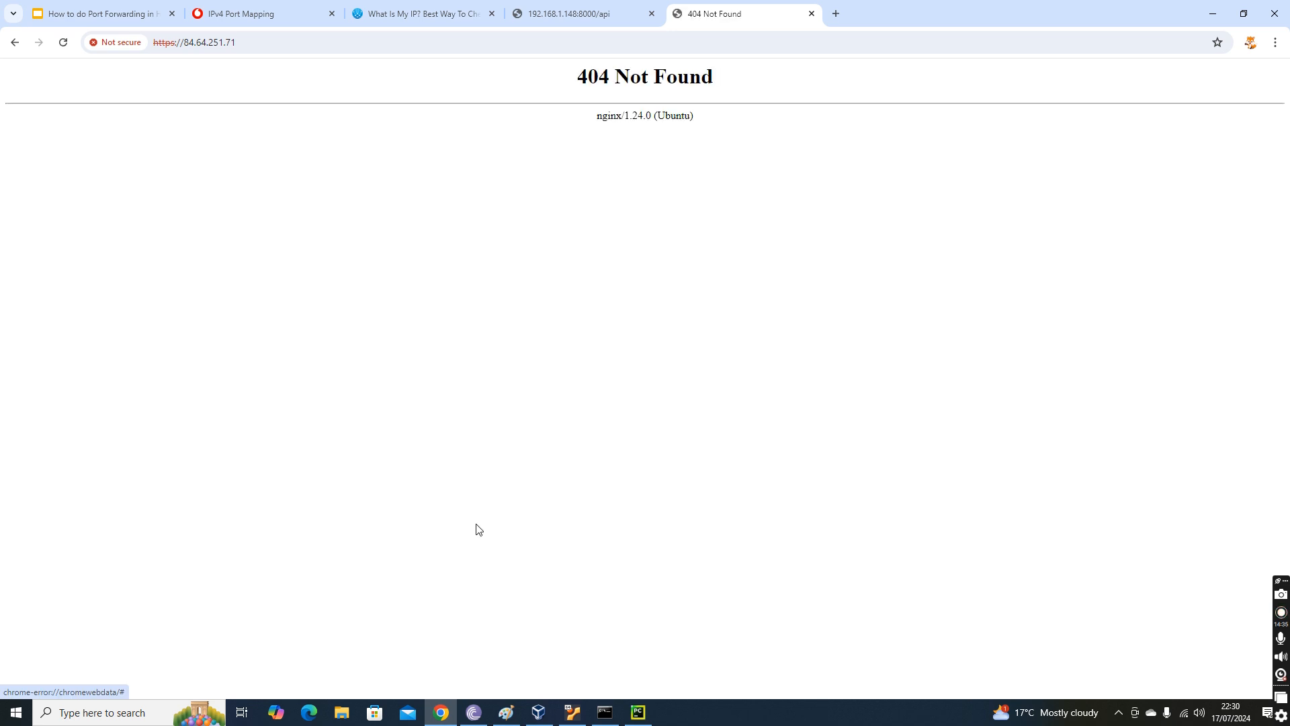
drag(549, 88, 878, 175)
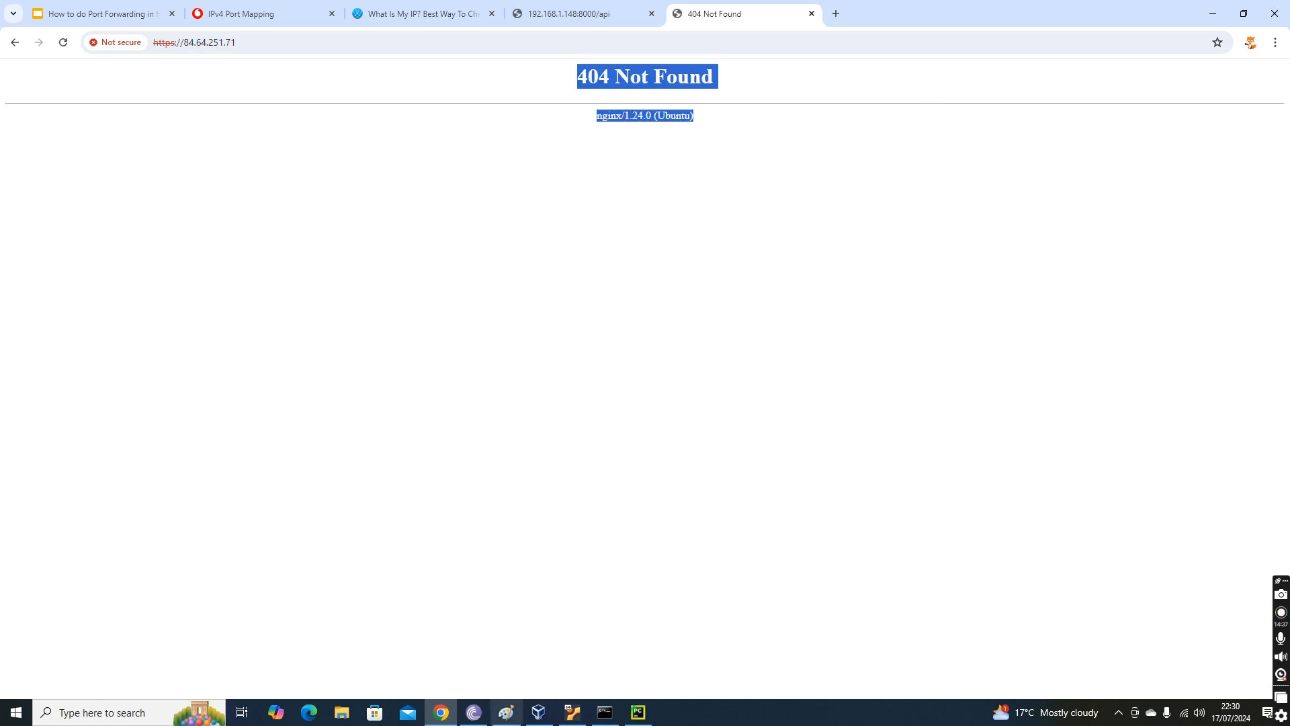
Switch to the running Ubuntu22.04 virtual machine in VirtualBox and check the web server with "service nginx status".
click(573, 646)
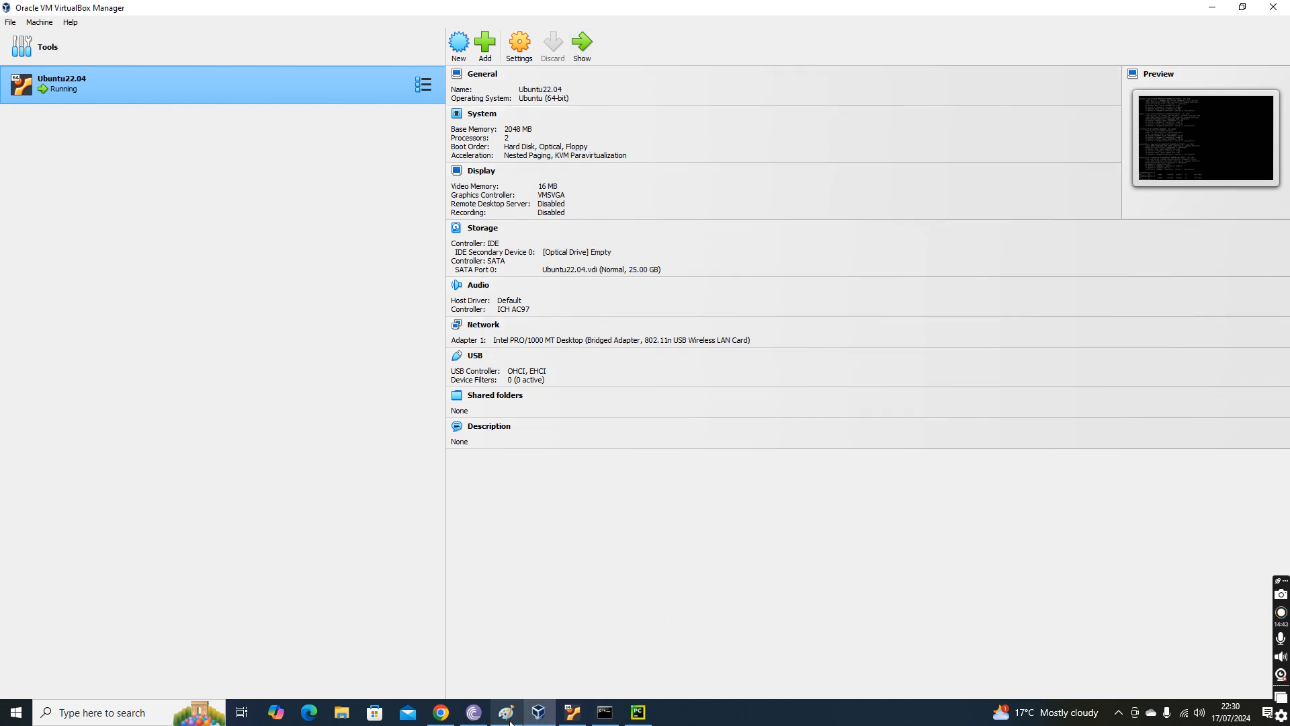
click(582, 41)
key(Return)
key(Return)
key(Return)
key(Return)
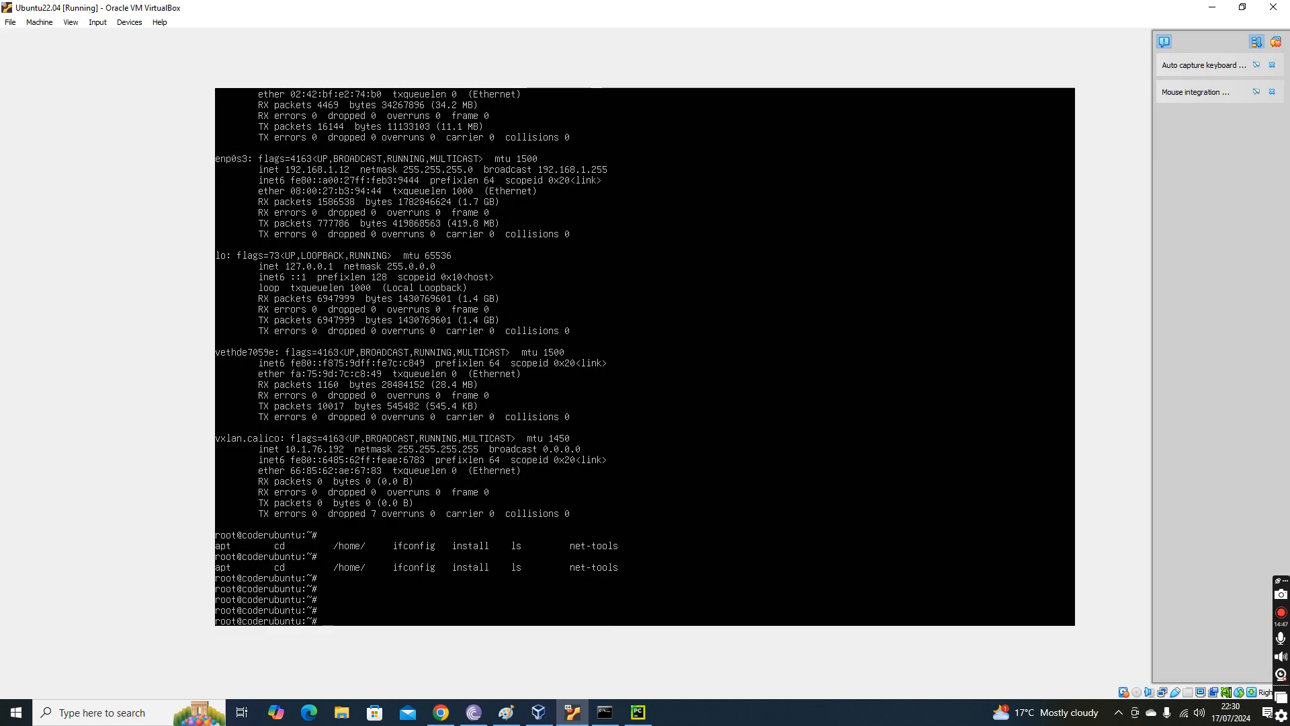
text(service nginx status)
key(Return)
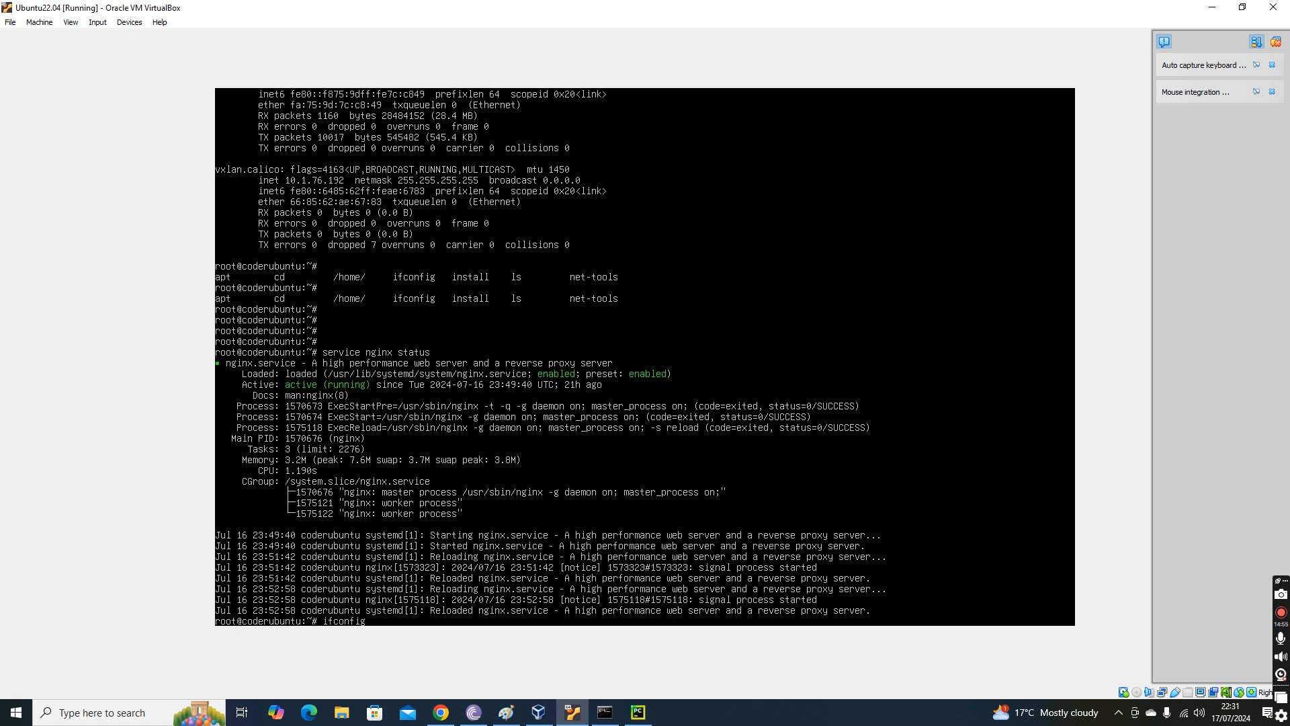
Run ifconfig in the virtual machine to check its IP address, and minimize both VirtualBox windows.
text(ifconfig)
key(Return)
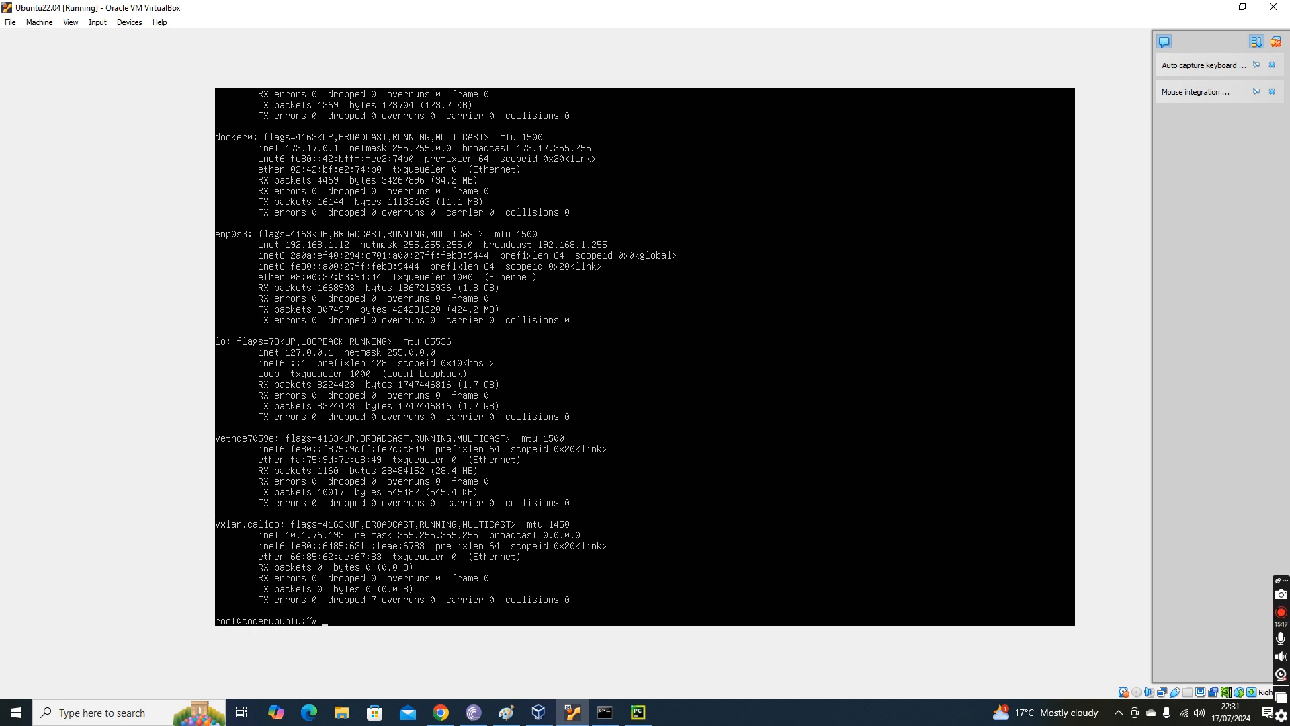
click(1212, 8)
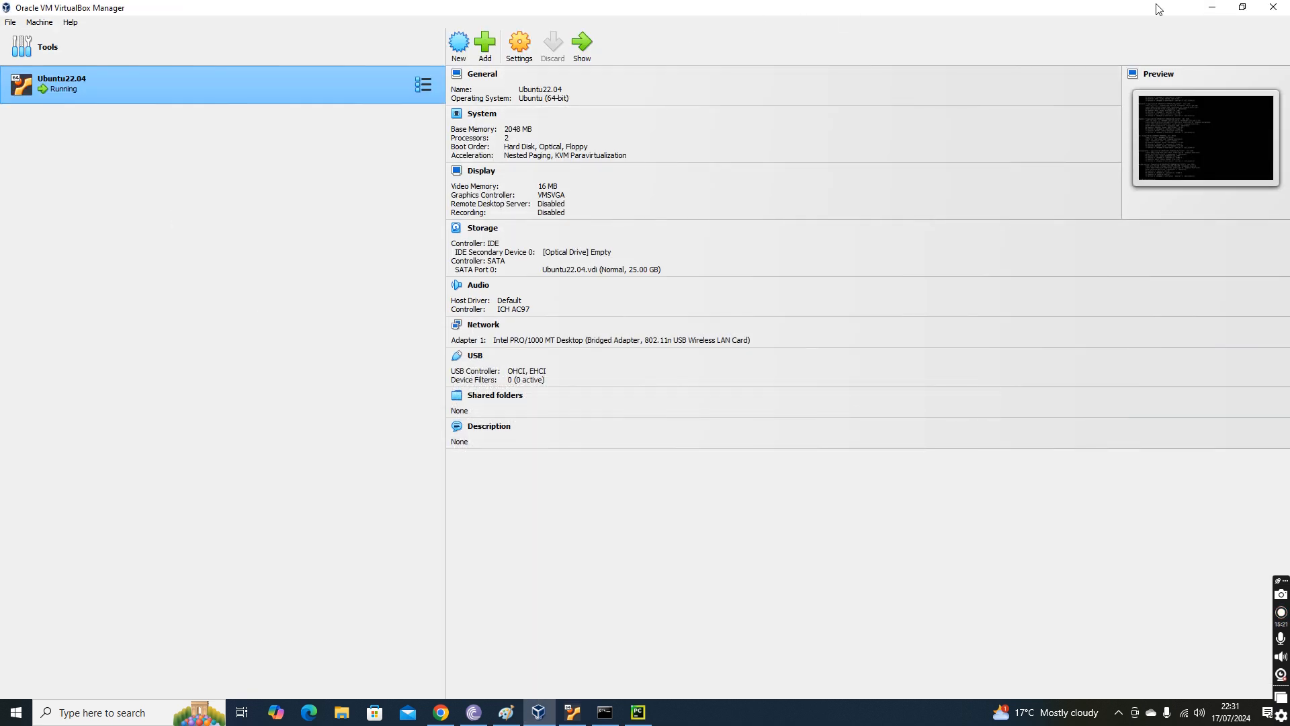
click(1212, 7)
drag(554, 76, 861, 75)
drag(616, 118, 887, 120)
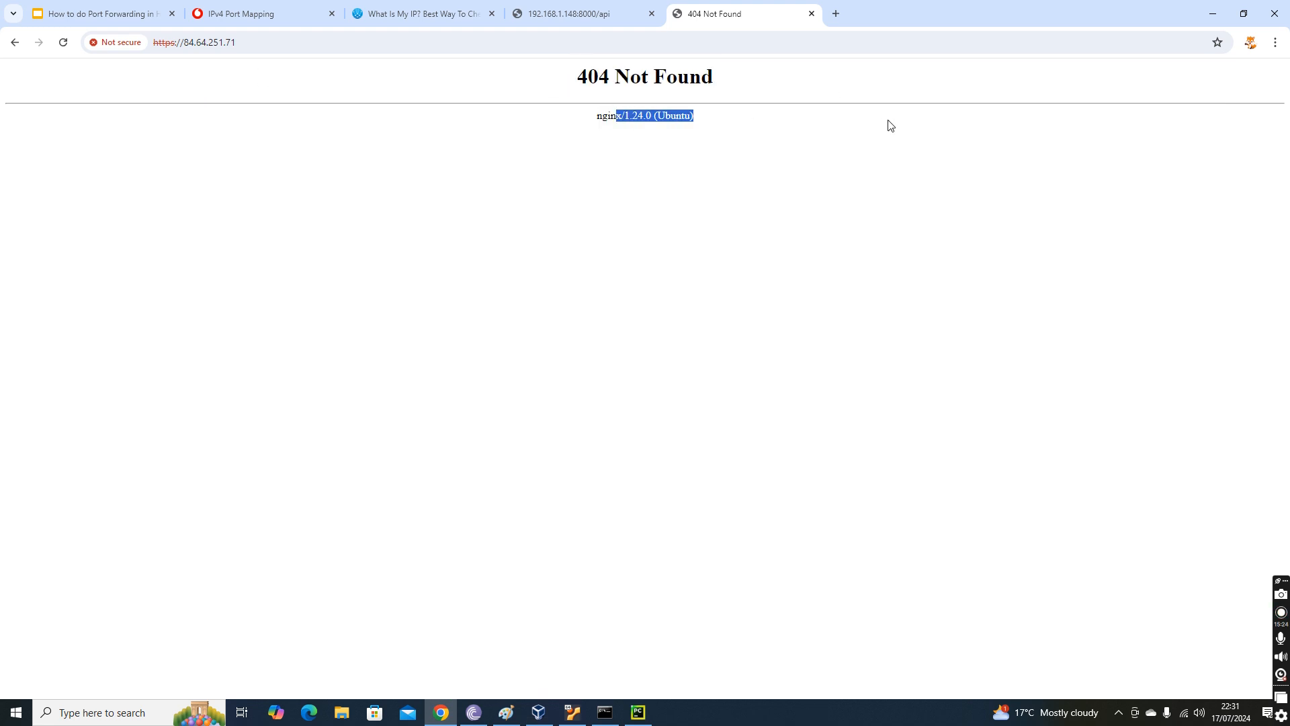
click(238, 47)
click(271, 47)
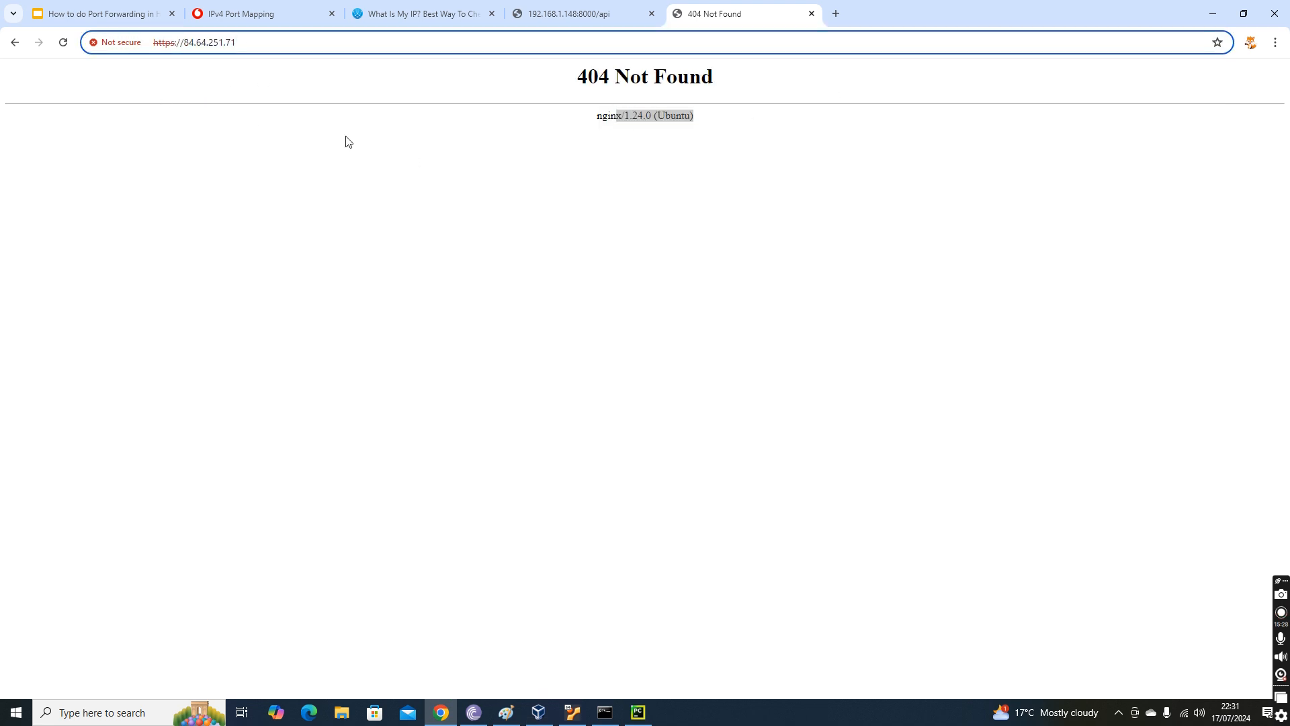
Check the public IP page and highlight the HTTPs mapping's local IPv4 address on the router's port mapping page.
click(575, 13)
click(441, 15)
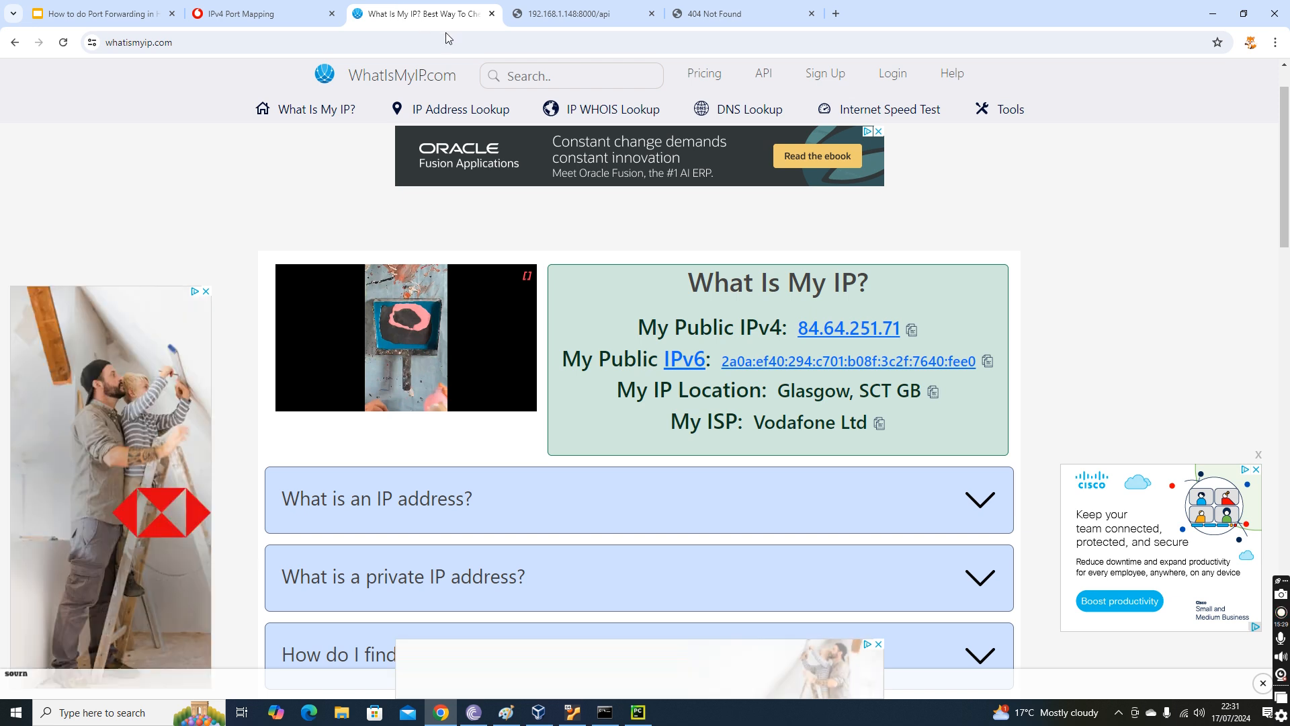
click(262, 14)
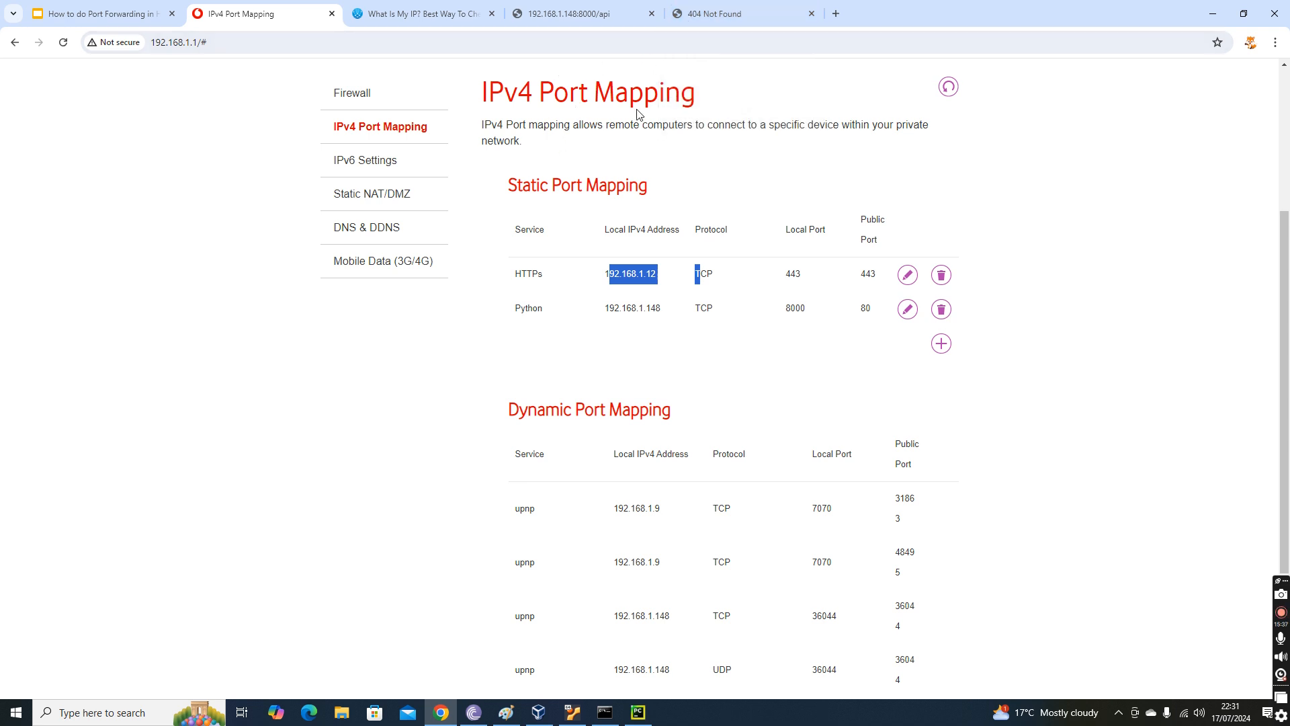
drag(601, 280, 674, 276)
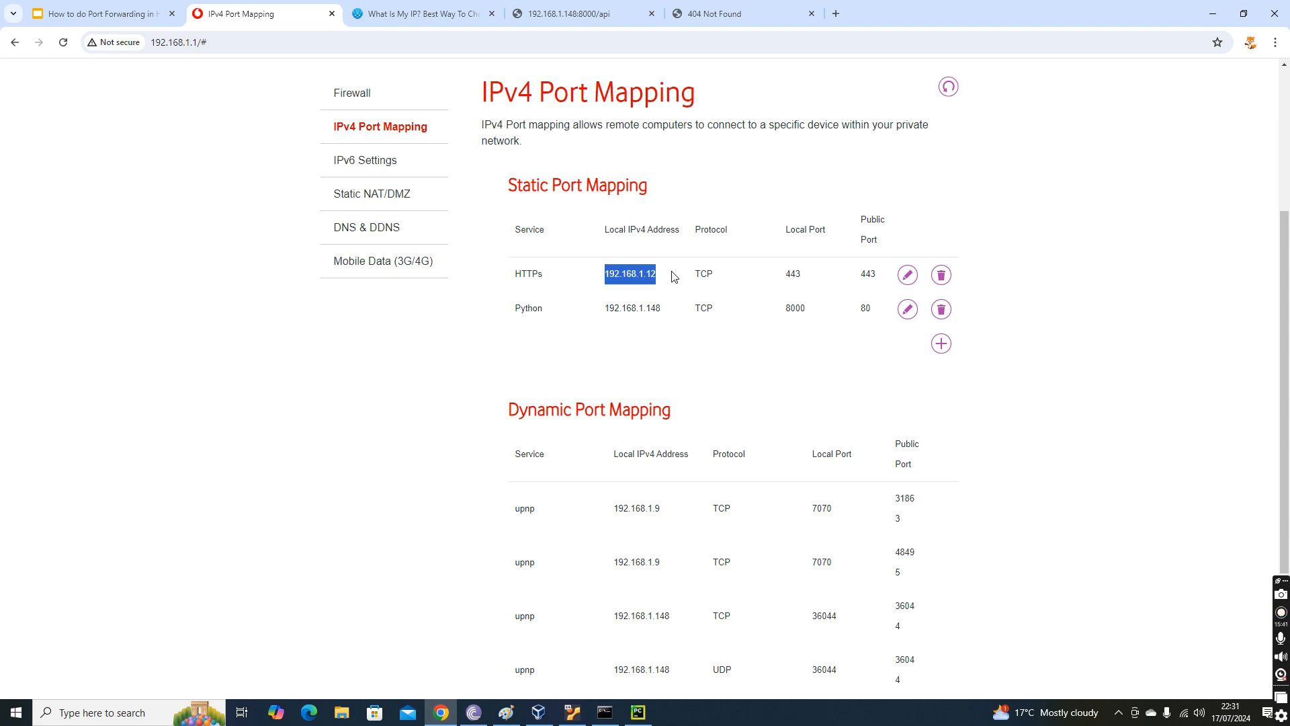